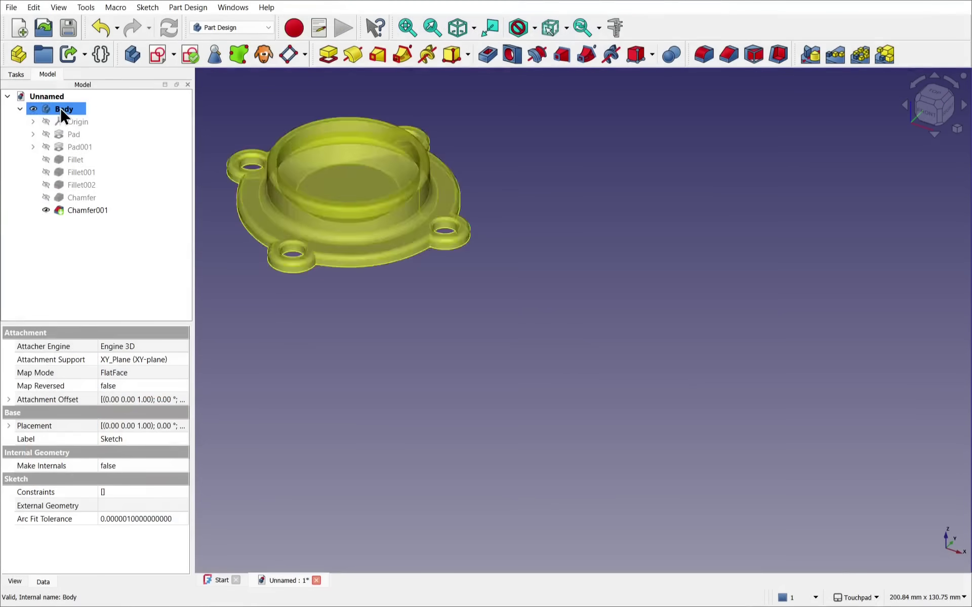
- Clone the finished flange body and move the clone about 88 mm along X and 46 mm along Y
{"action": "left_click", "coordinate": [60, 107]}
{"action": "left_click", "coordinate": [261, 56]}
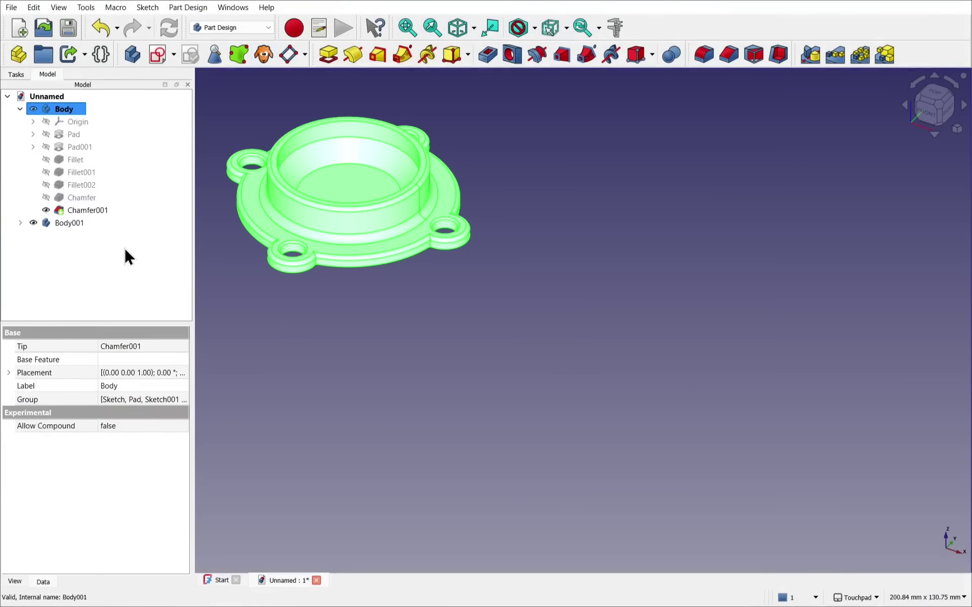
{"action": "left_click", "coordinate": [65, 223]}
{"action": "right_click", "coordinate": [65, 222]}
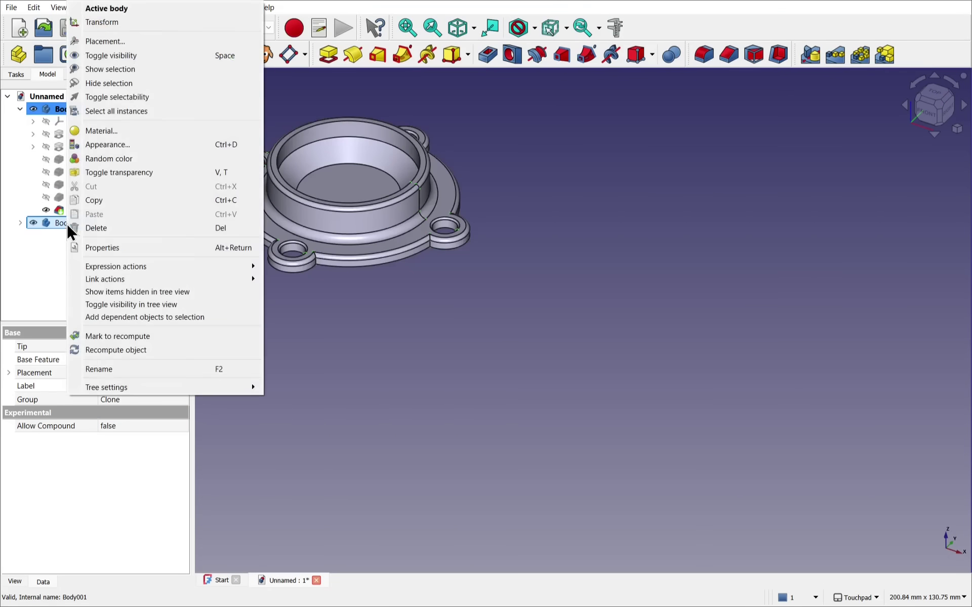
{"action": "left_click", "coordinate": [116, 21]}
{"action": "mouse_move", "coordinate": [423, 229]}
{"action": "left_mouse_down"}
{"action": "mouse_move", "coordinate": [669, 321]}
{"action": "mouse_move", "coordinate": [698, 322]}
{"action": "left_mouse_up"}
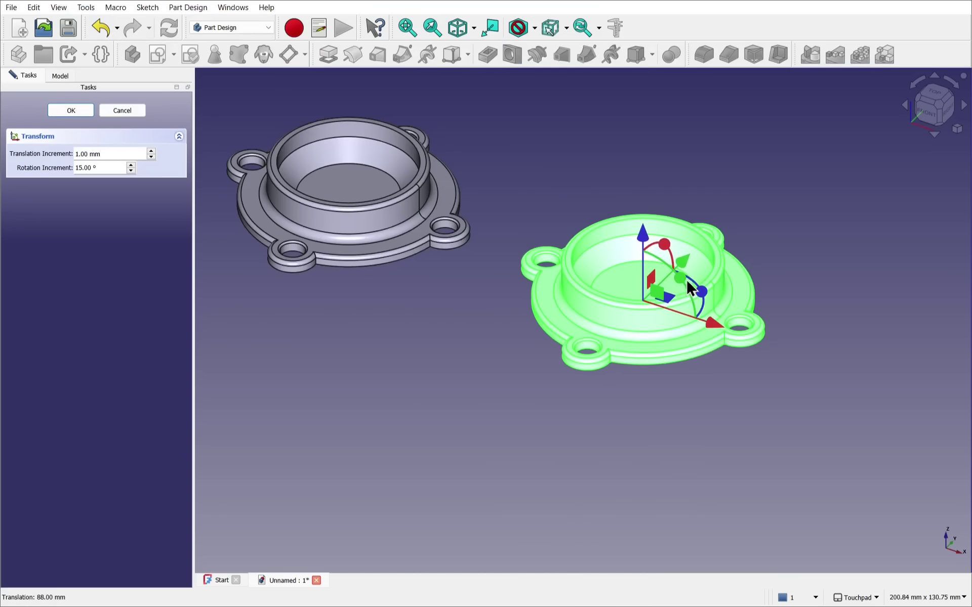
{"action": "left_click_drag", "start_coordinate": [685, 269], "coordinate": [779, 184]}
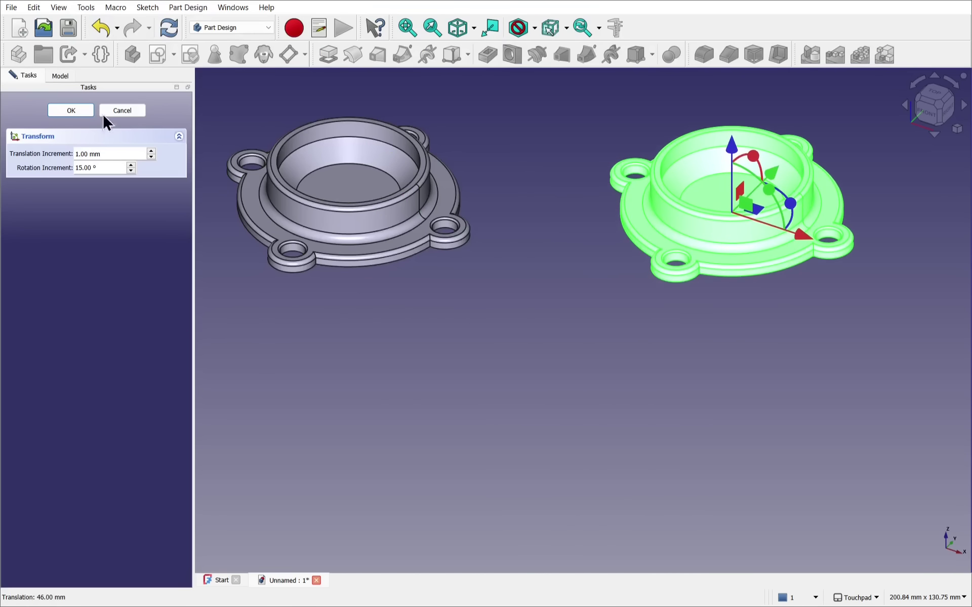
{"action": "left_click", "coordinate": [69, 111]}
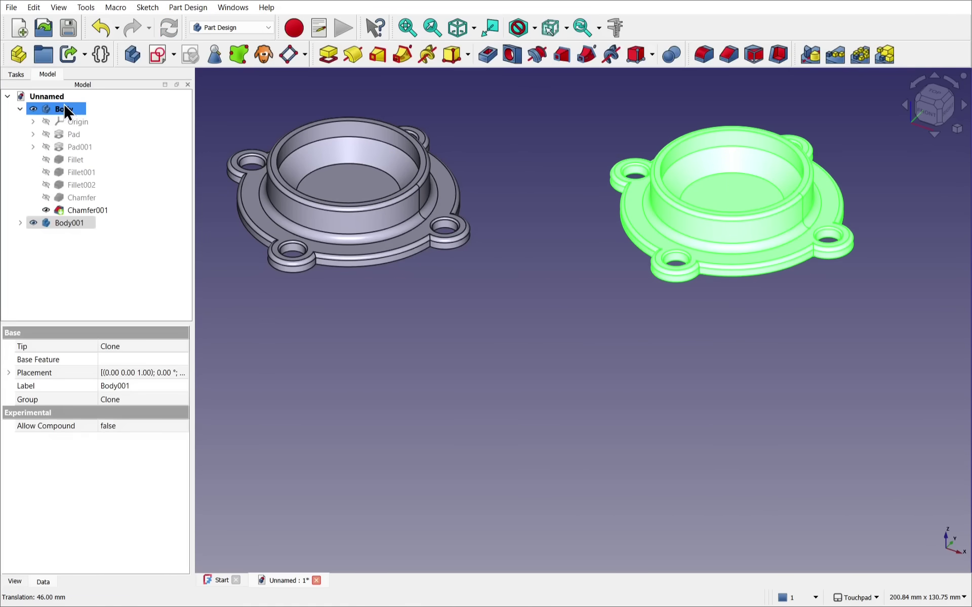
- Show the body at its Pad001 stage, clone it, and shift the clone along X and about -72 mm along Y
{"action": "left_click", "coordinate": [78, 146]}
{"action": "key", "text": "space"}
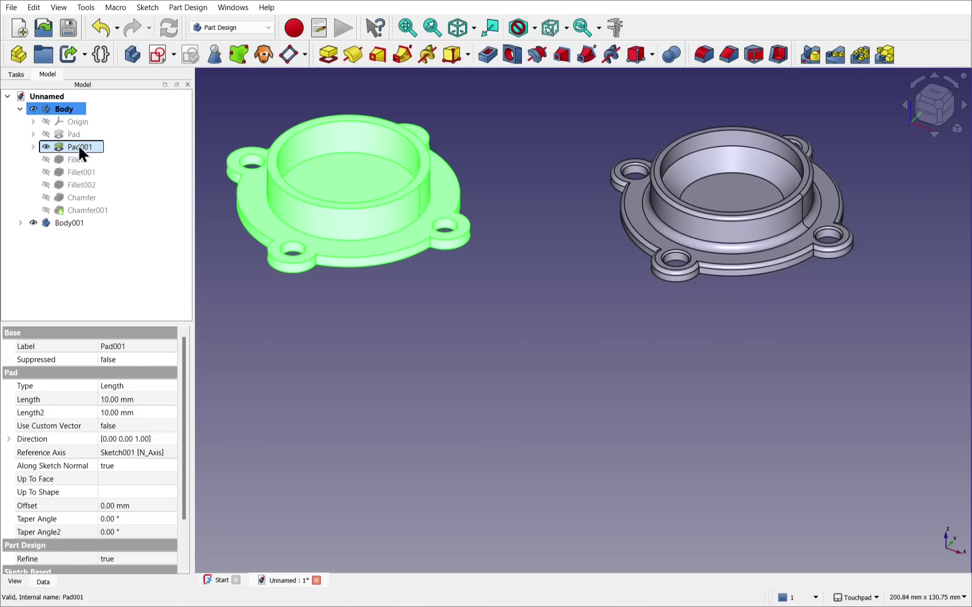
{"action": "left_click", "coordinate": [261, 57]}
{"action": "left_click", "coordinate": [59, 230]}
{"action": "right_click", "coordinate": [58, 229]}
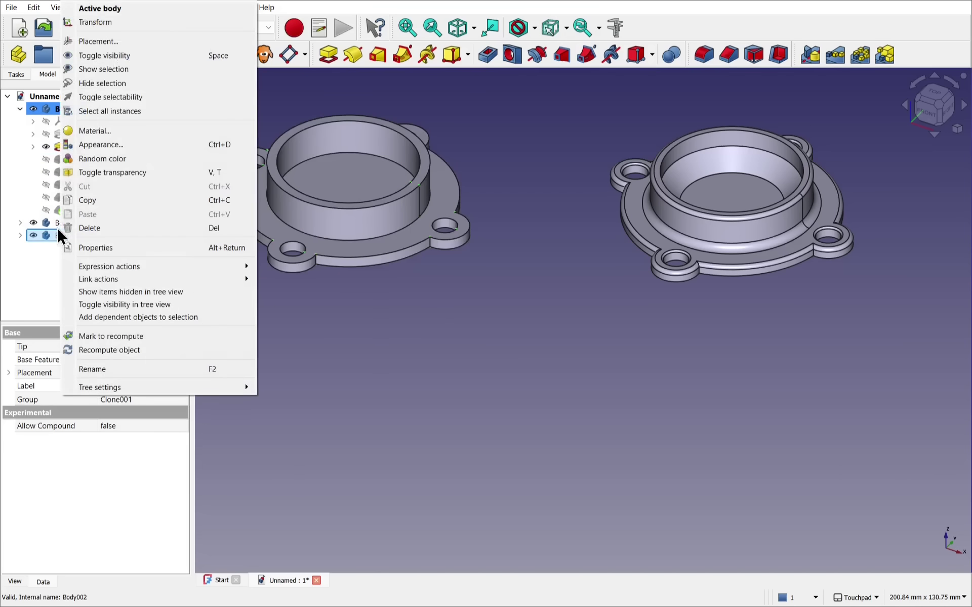
{"action": "left_click", "coordinate": [97, 23]}
{"action": "mouse_move", "coordinate": [415, 226]}
{"action": "left_mouse_down"}
{"action": "mouse_move", "coordinate": [629, 357]}
{"action": "mouse_move", "coordinate": [640, 255]}
{"action": "mouse_move", "coordinate": [634, 248]}
{"action": "mouse_move", "coordinate": [486, 380]}
{"action": "left_mouse_up"}
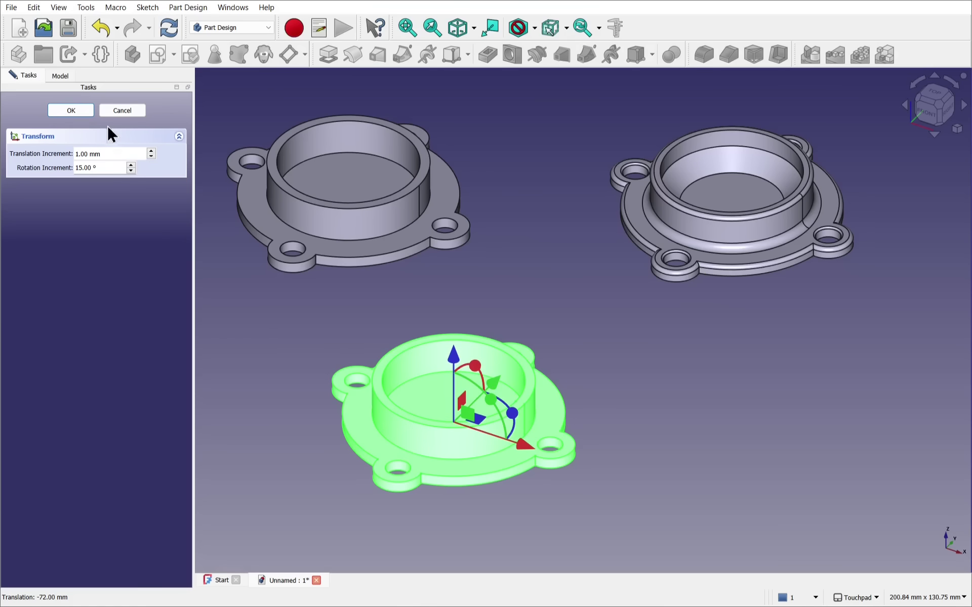
{"action": "left_click", "coordinate": [72, 110]}
- Make Chamfer001 the visible feature of the original body and clear the selection
{"action": "left_click", "coordinate": [79, 210]}
{"action": "key", "text": "space"}
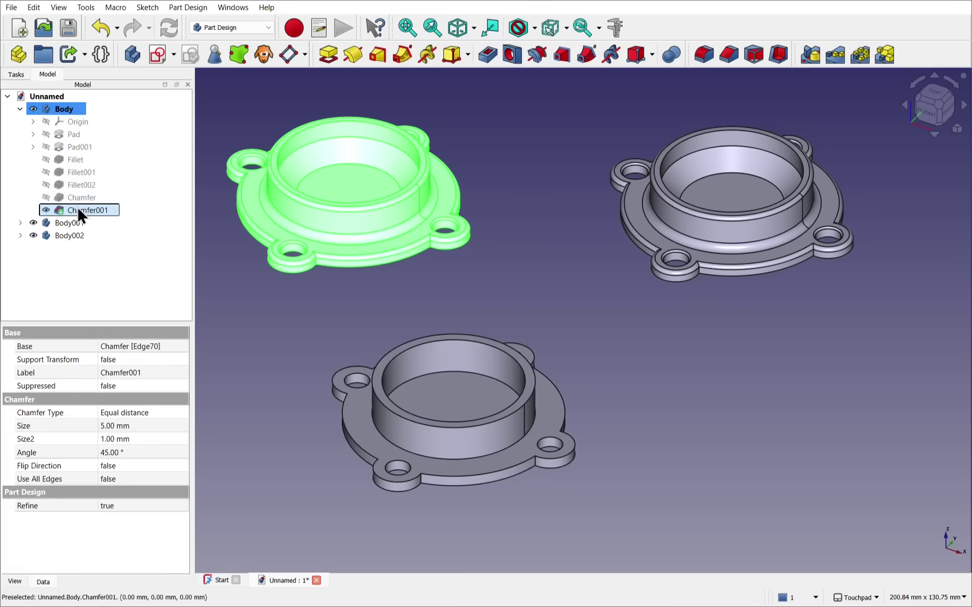
{"action": "left_click", "coordinate": [288, 335]}
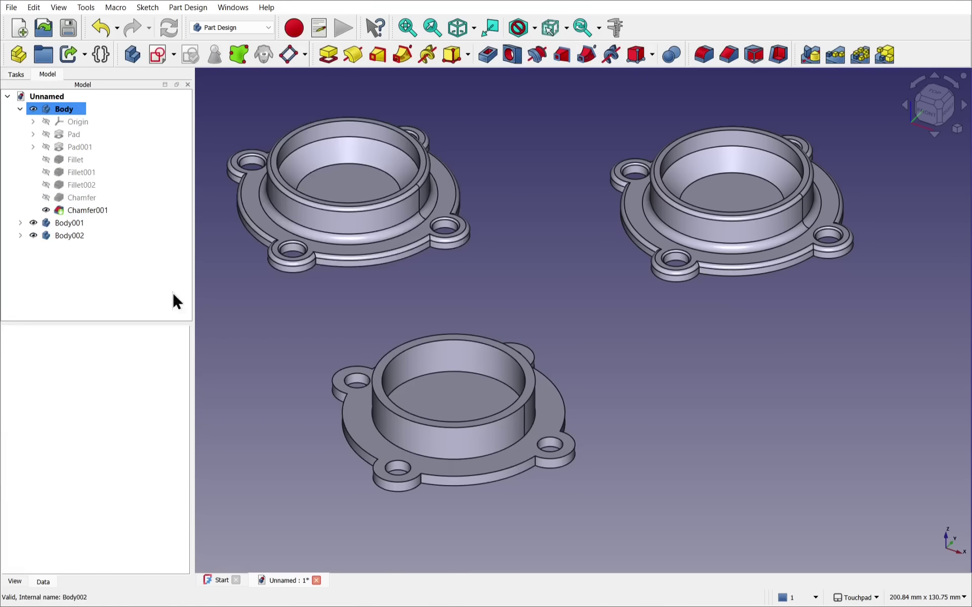
- Edit the sketch under the first Pad, shrink the four small hole circles, and close the sketch
{"action": "left_click", "coordinate": [33, 134]}
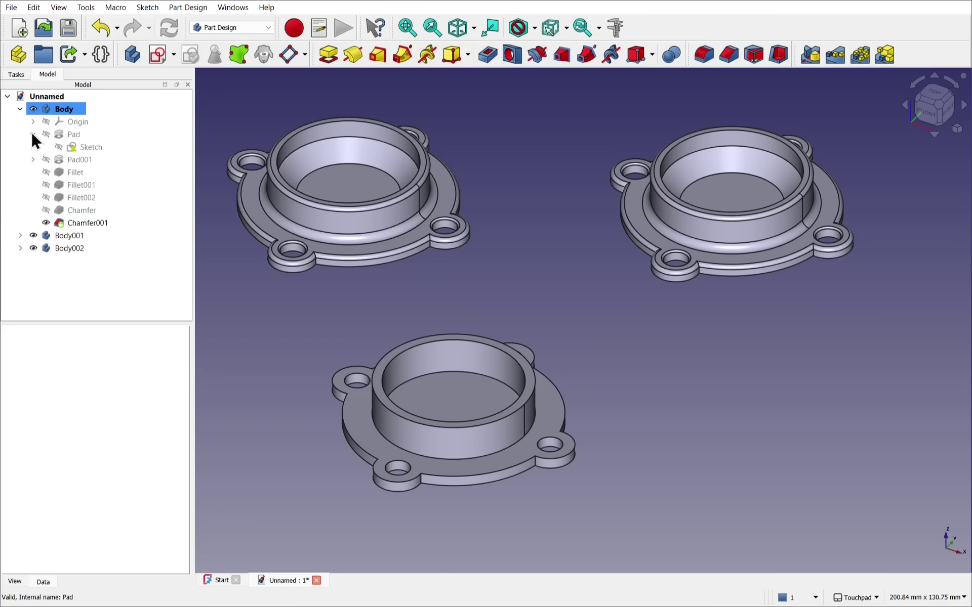
{"action": "double_click", "coordinate": [92, 147]}
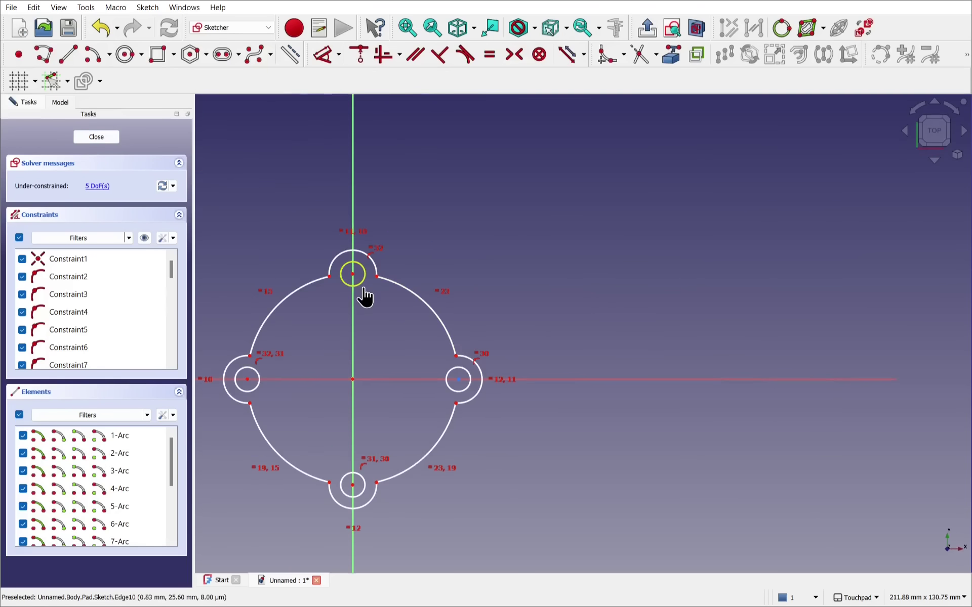
{"action": "left_click_drag", "start_coordinate": [364, 297], "coordinate": [362, 290]}
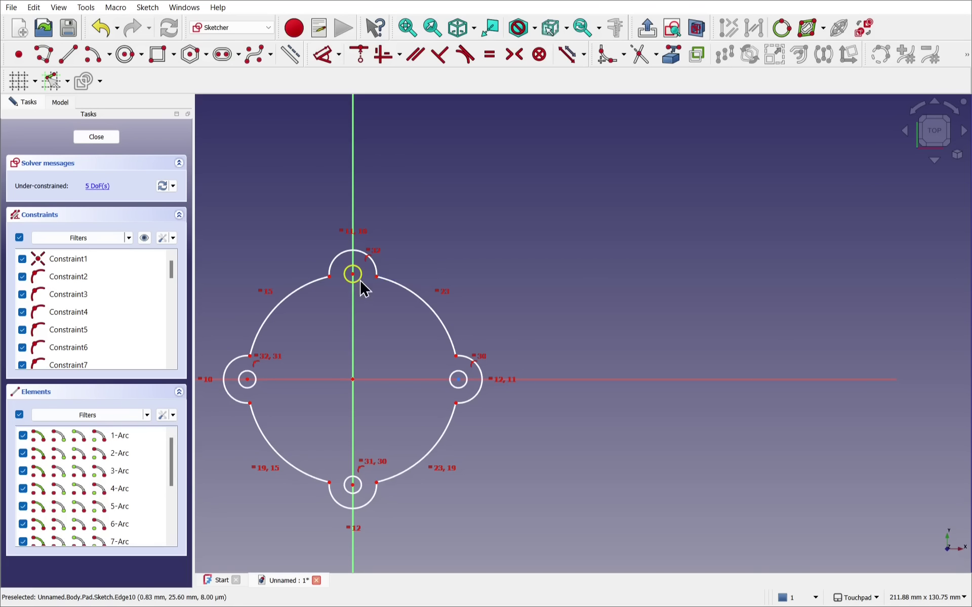
{"action": "left_click", "coordinate": [103, 141]}
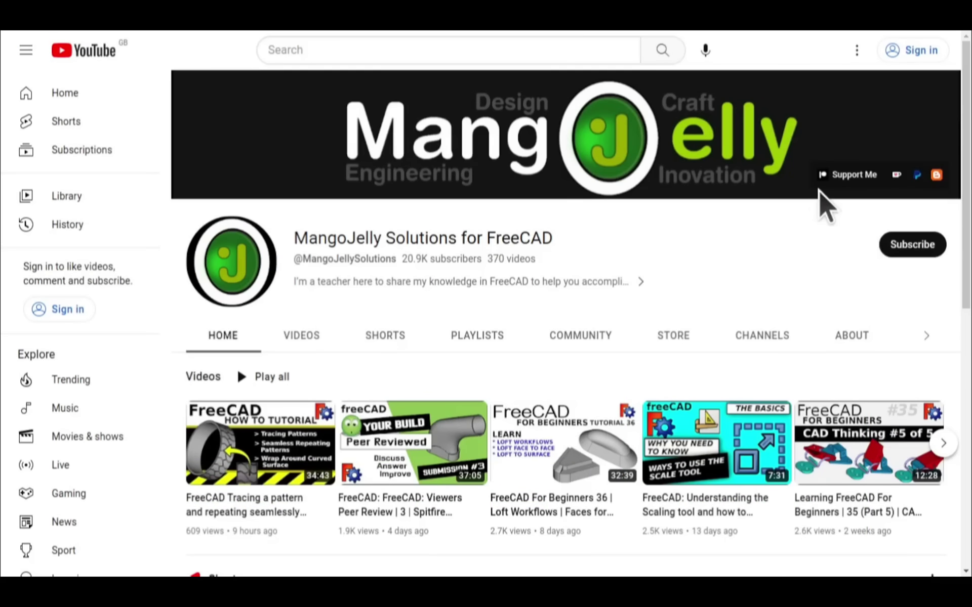
- Open the About page of the MangoJelly Solutions channel on YouTube and look through its description and donation links
{"action": "left_click", "coordinate": [852, 336]}
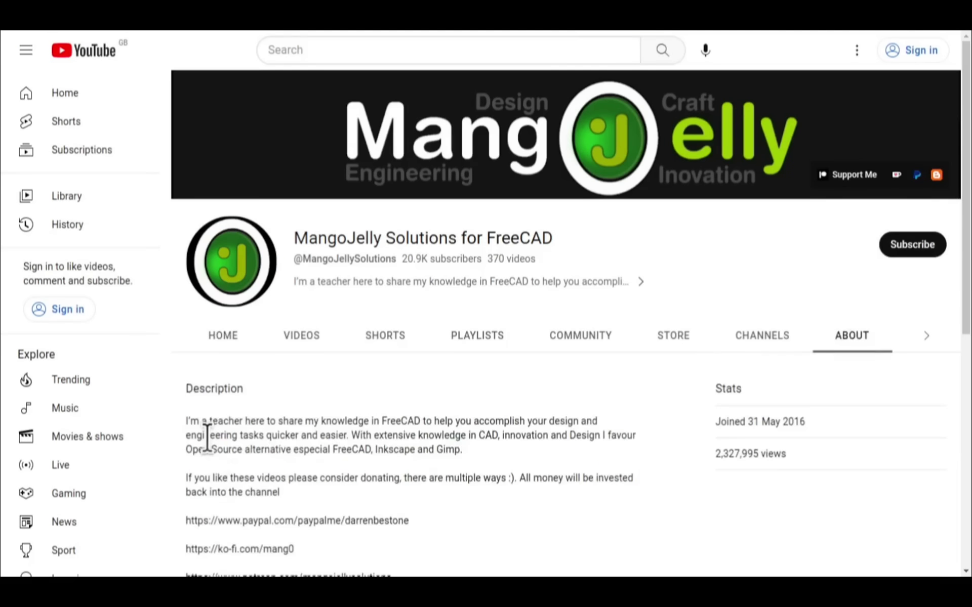
{"action": "scroll", "coordinate": [205, 445], "scroll_direction": "down", "scroll_amount": 3}
{"action": "left_click_drag", "start_coordinate": [393, 406], "coordinate": [187, 347]}
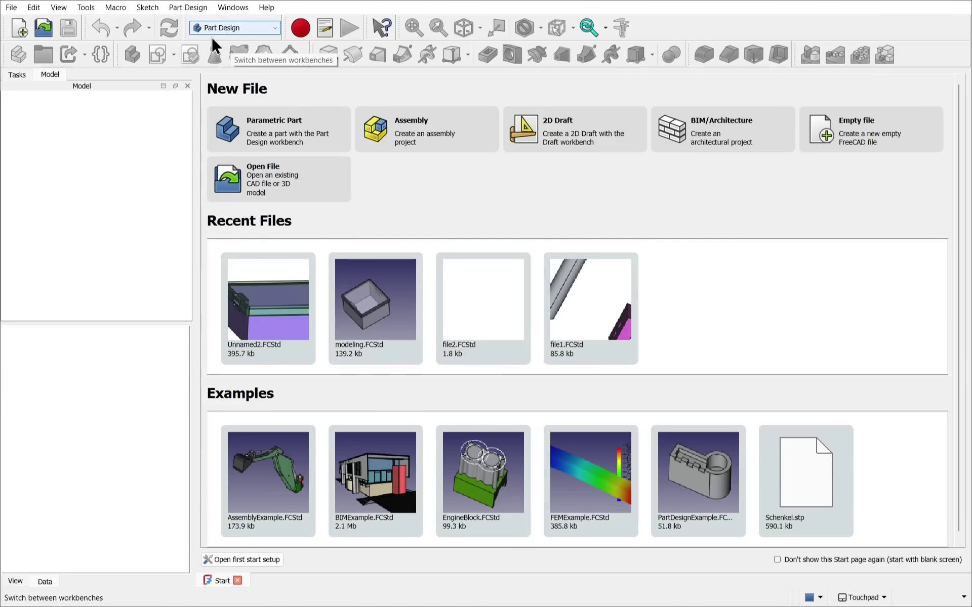
- In FreeCAD, create a new document with a body and start a sketch on the XY-plane
{"action": "left_click", "coordinate": [28, 31]}
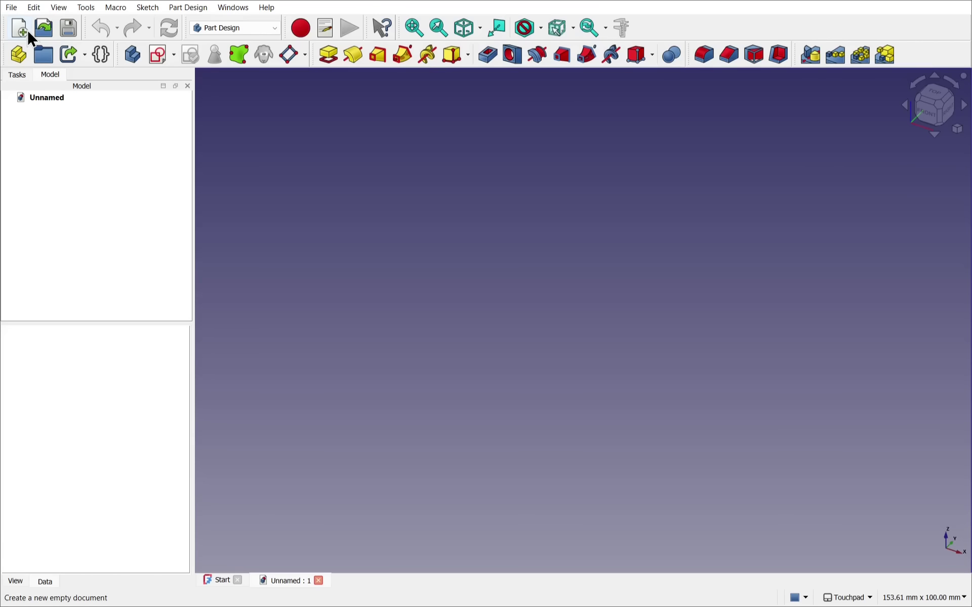
{"action": "left_click", "coordinate": [129, 58]}
{"action": "left_click", "coordinate": [158, 54]}
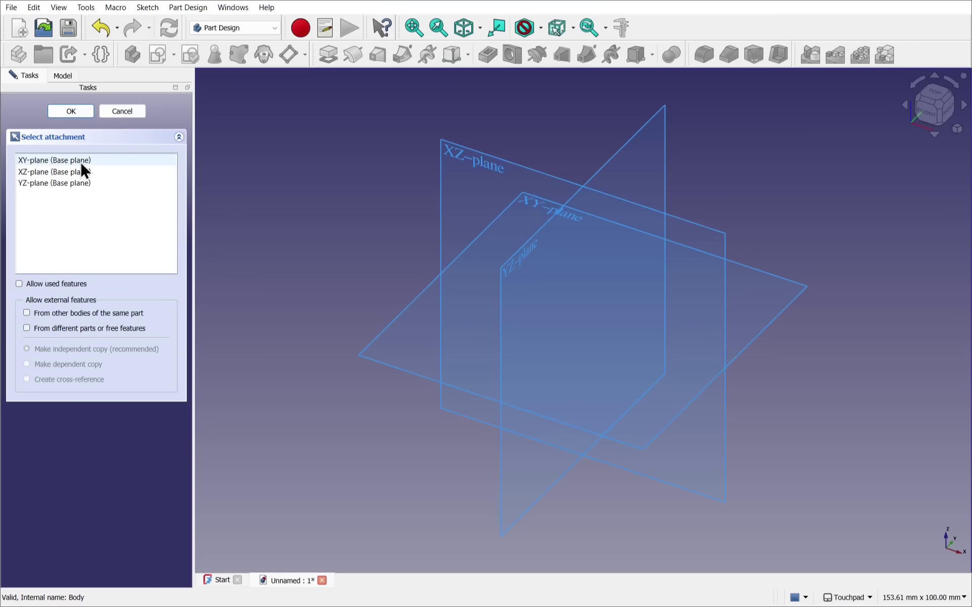
{"action": "left_click", "coordinate": [81, 163]}
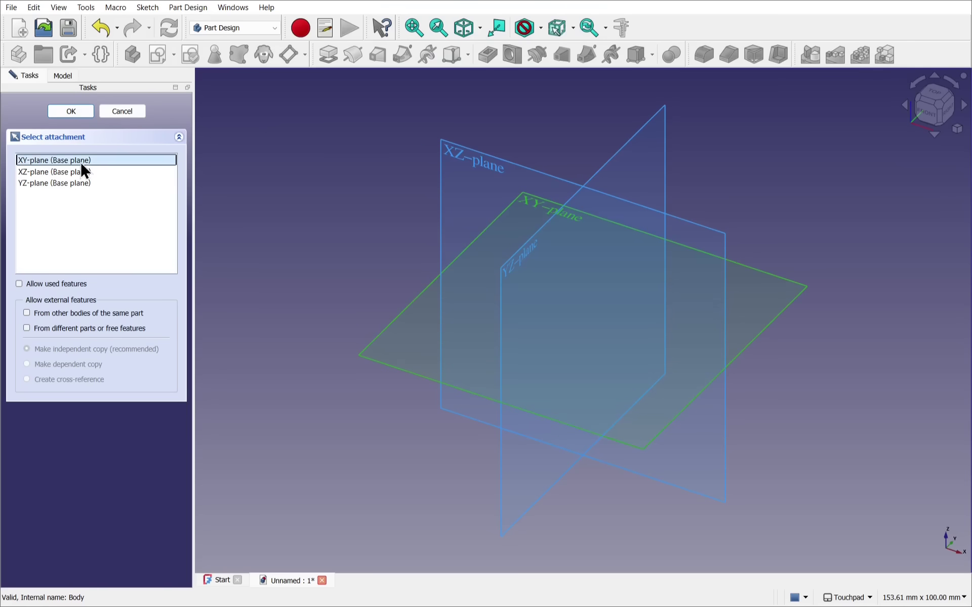
{"action": "left_click", "coordinate": [72, 112]}
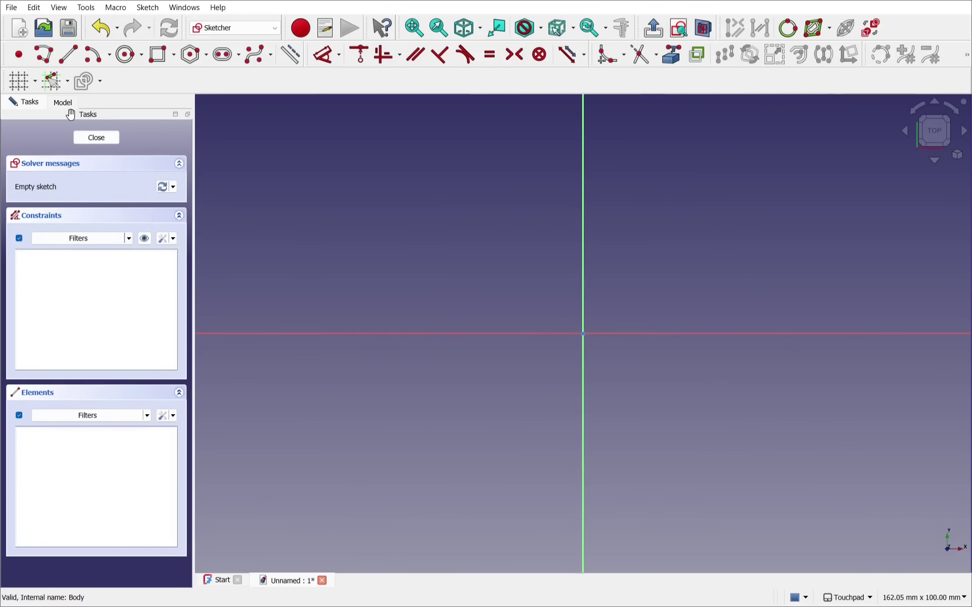
- Sketch a polyline from the origin about 48 mm along the X axis, about 5.7 mm up, and about 40 mm back
{"action": "left_click", "coordinate": [44, 58]}
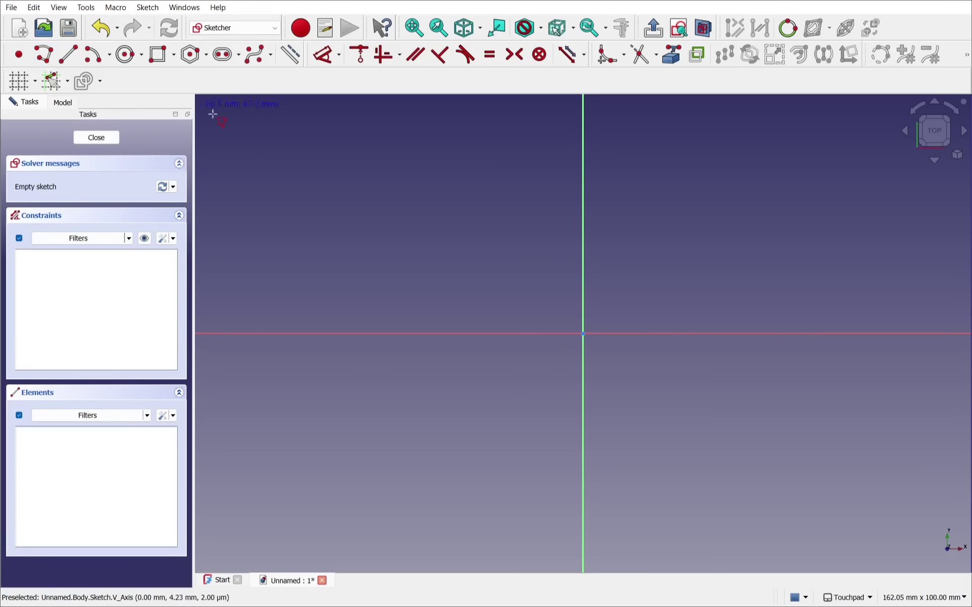
{"action": "left_click", "coordinate": [582, 334]}
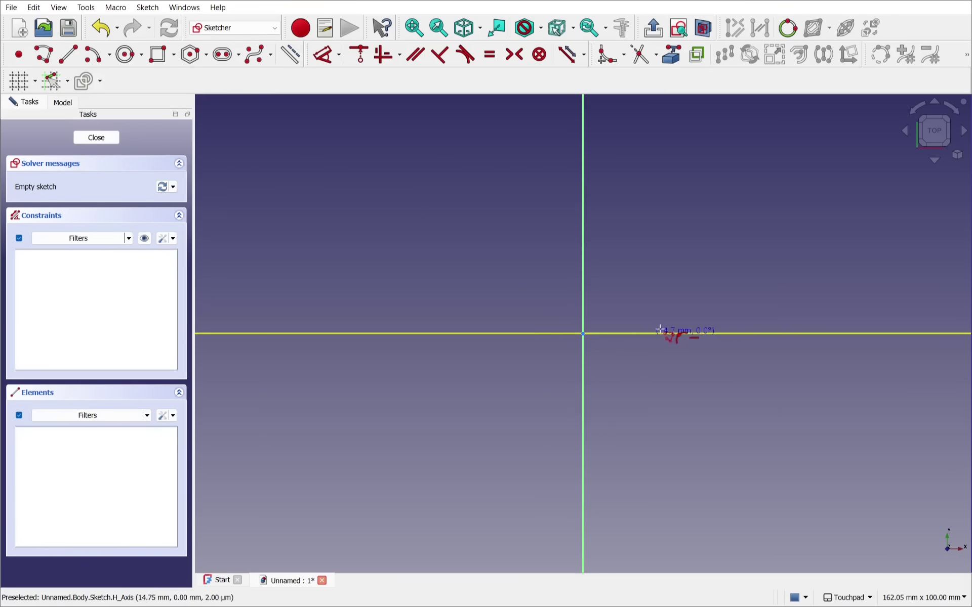
{"action": "left_click", "coordinate": [812, 333]}
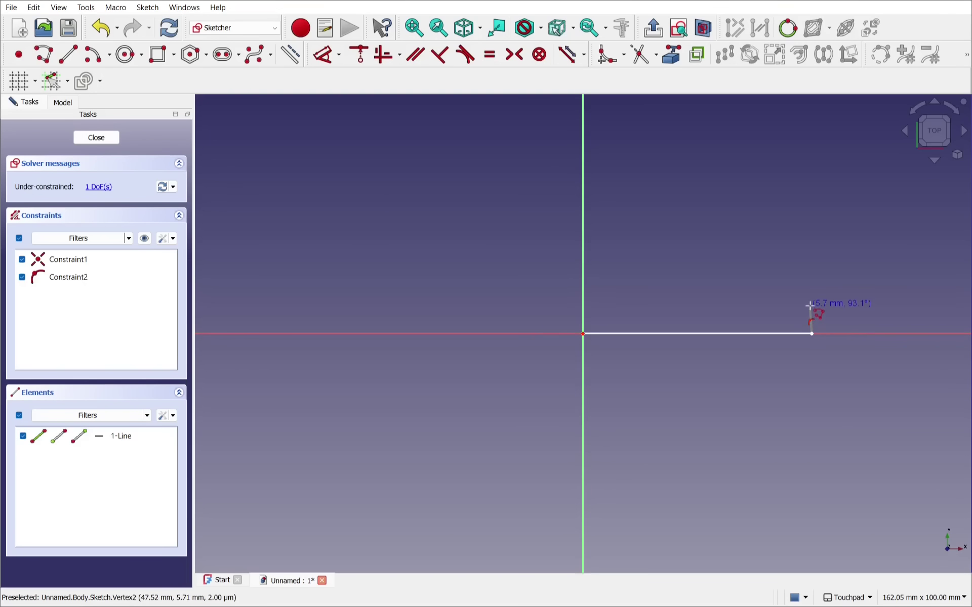
{"action": "left_click", "coordinate": [811, 306]}
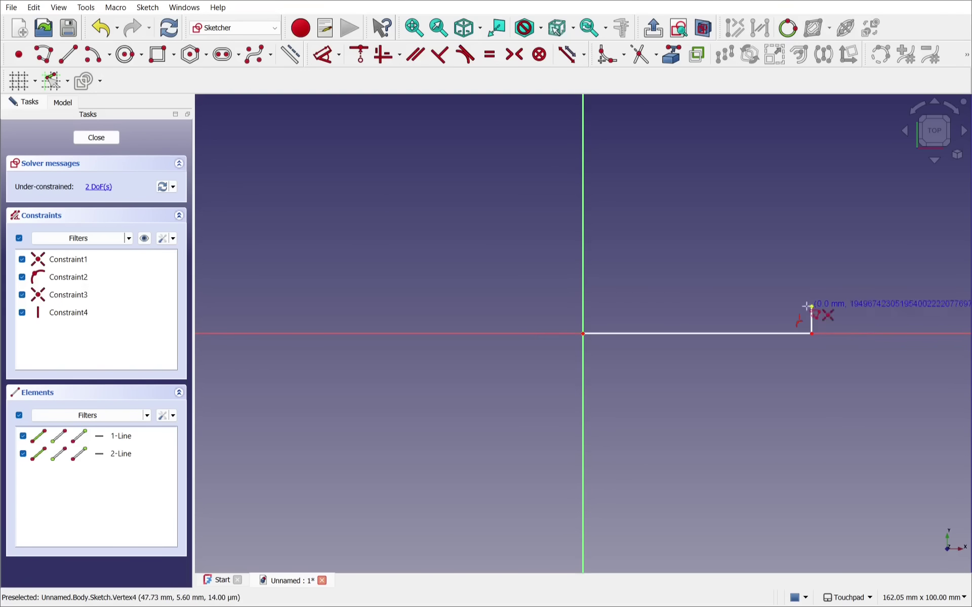
{"action": "left_click", "coordinate": [622, 306]}
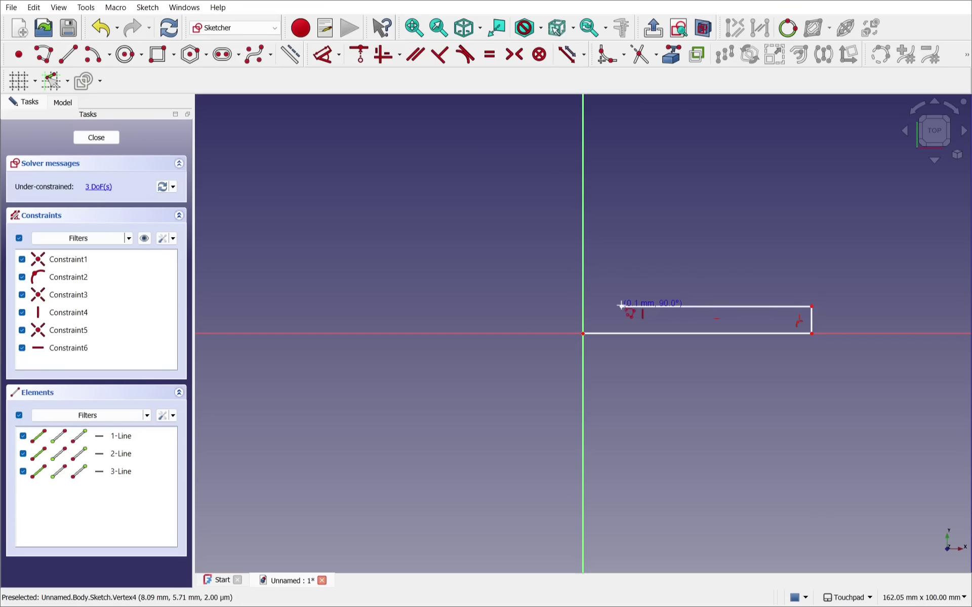
{"action": "right_click", "coordinate": [658, 237]}
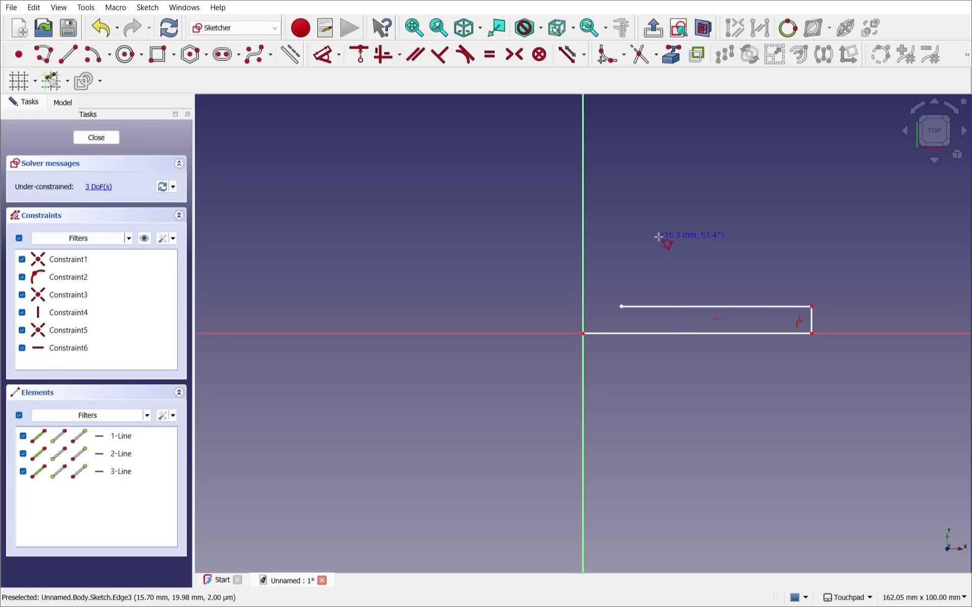
- Close the profile with a three-point arc between the upper line's open end and the origin, passing through about (-14.6, 10.0) mm
{"action": "left_click", "coordinate": [110, 54]}
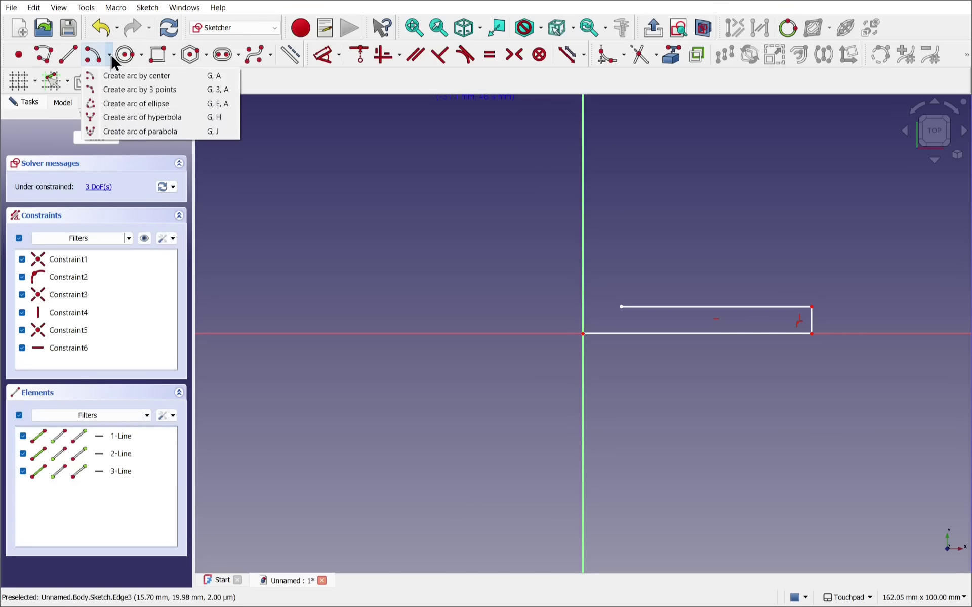
{"action": "left_click", "coordinate": [120, 92]}
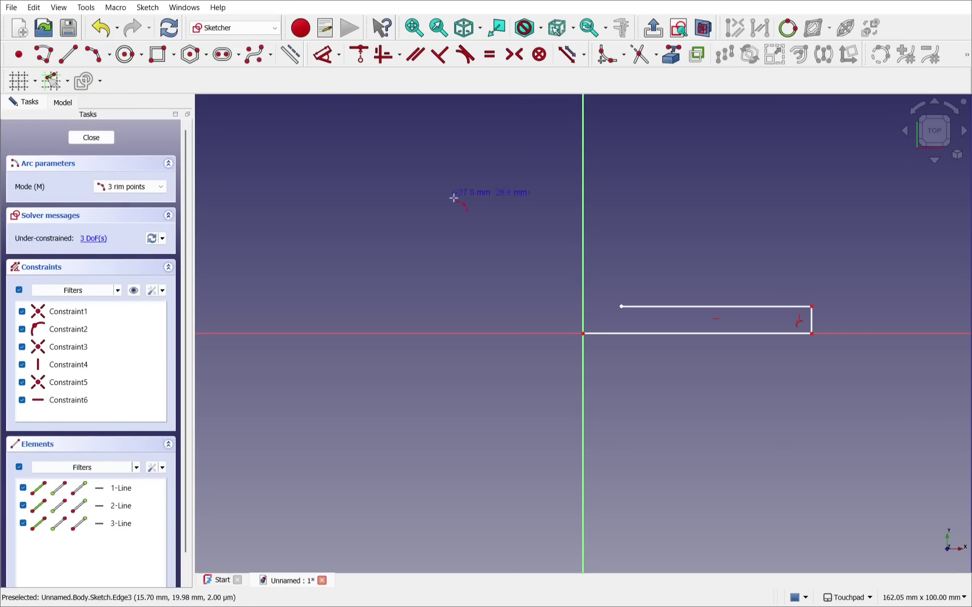
{"action": "left_click", "coordinate": [620, 307]}
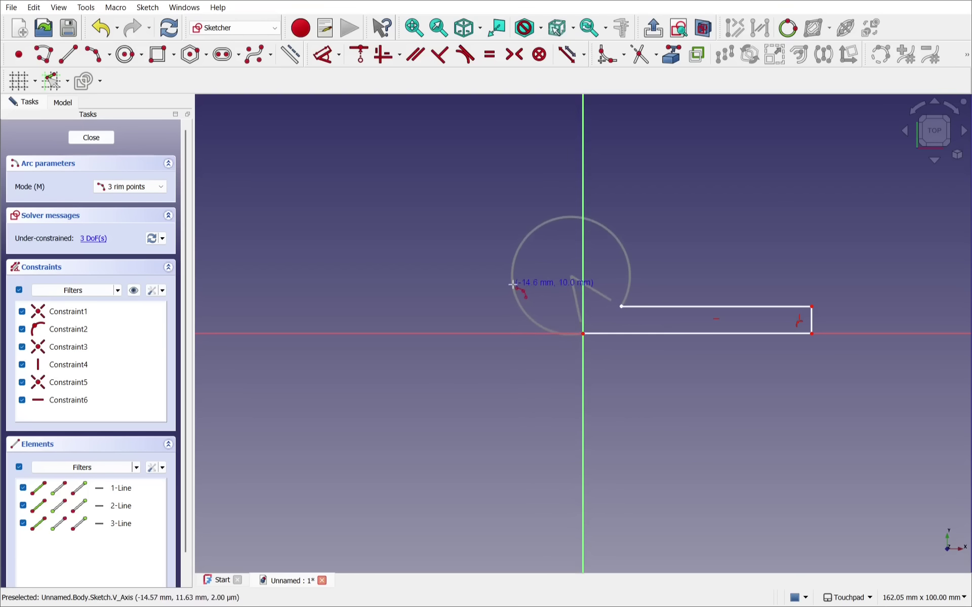
{"action": "left_click", "coordinate": [512, 284]}
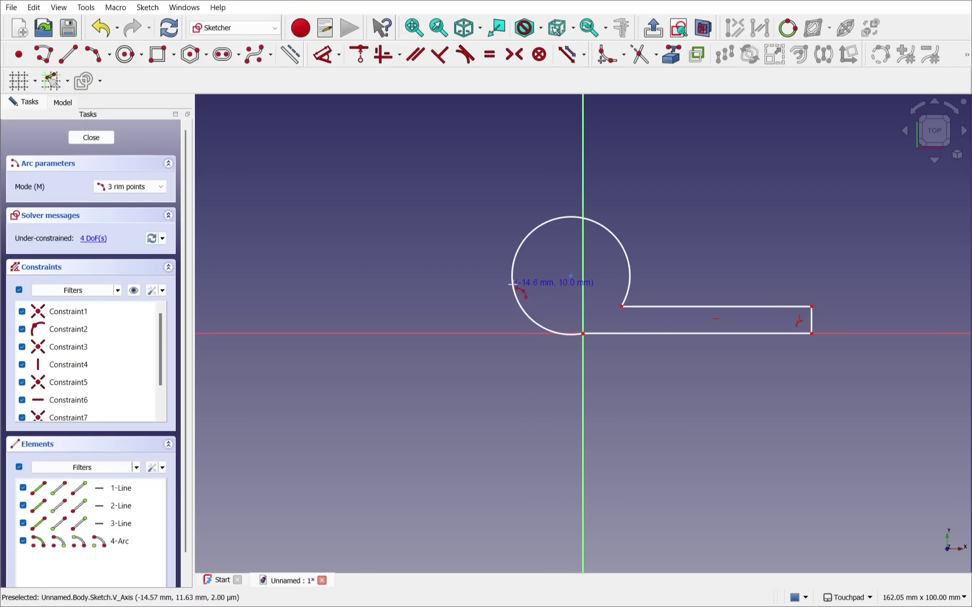
{"action": "right_click", "coordinate": [674, 231]}
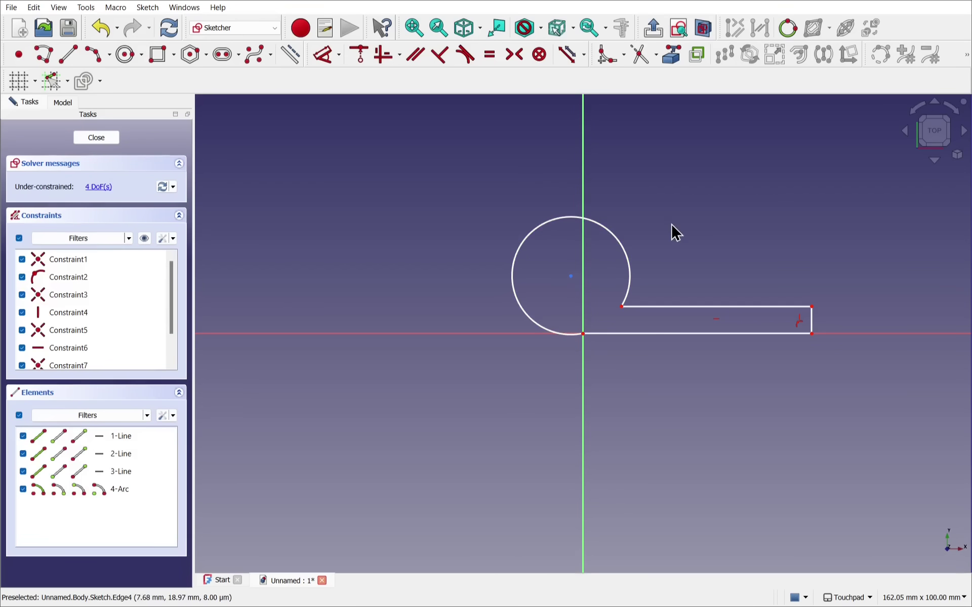
- Constrain the arc's centre onto the vertical axis and shift it slightly along that axis
{"action": "left_click", "coordinate": [578, 275]}
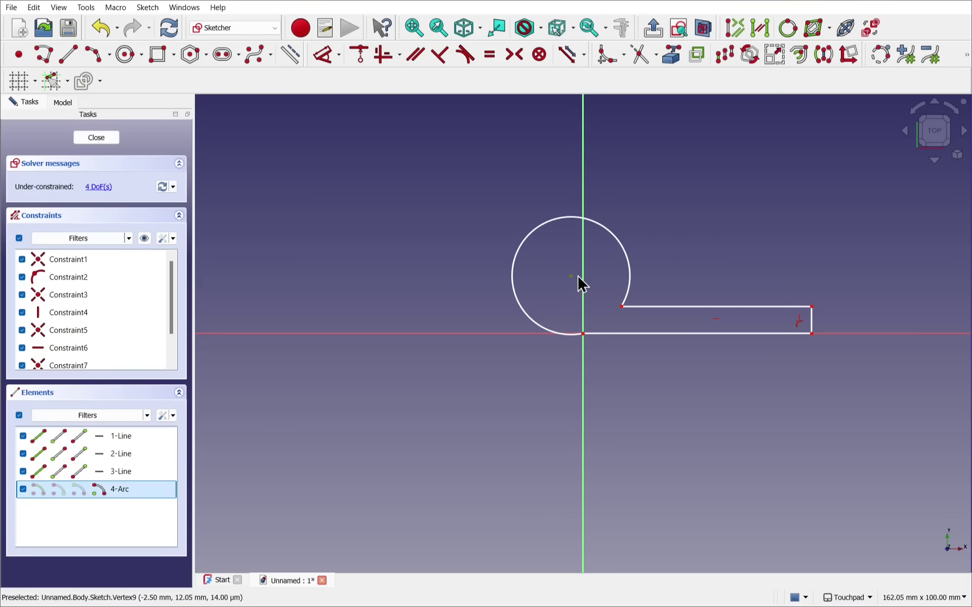
{"action": "left_click", "coordinate": [585, 197]}
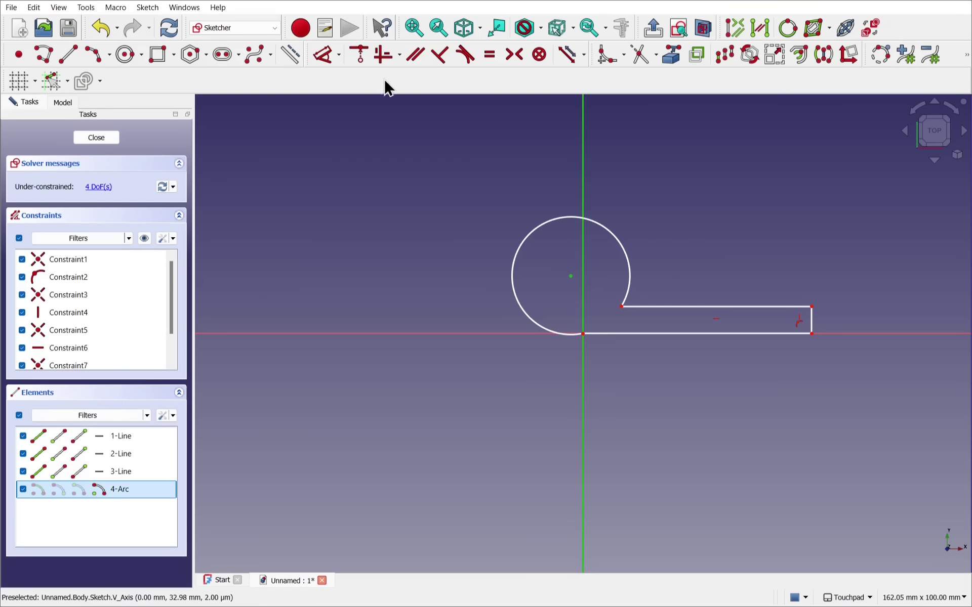
{"action": "left_click", "coordinate": [357, 55]}
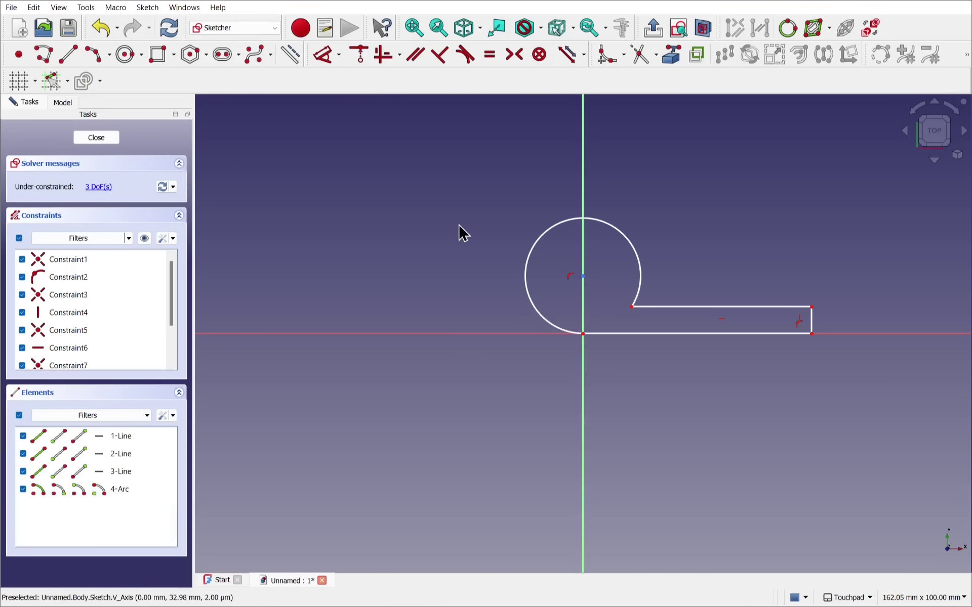
{"action": "mouse_move", "coordinate": [583, 276]}
{"action": "left_mouse_down"}
{"action": "mouse_move", "coordinate": [582, 266]}
{"action": "mouse_move", "coordinate": [583, 280]}
{"action": "left_mouse_up"}
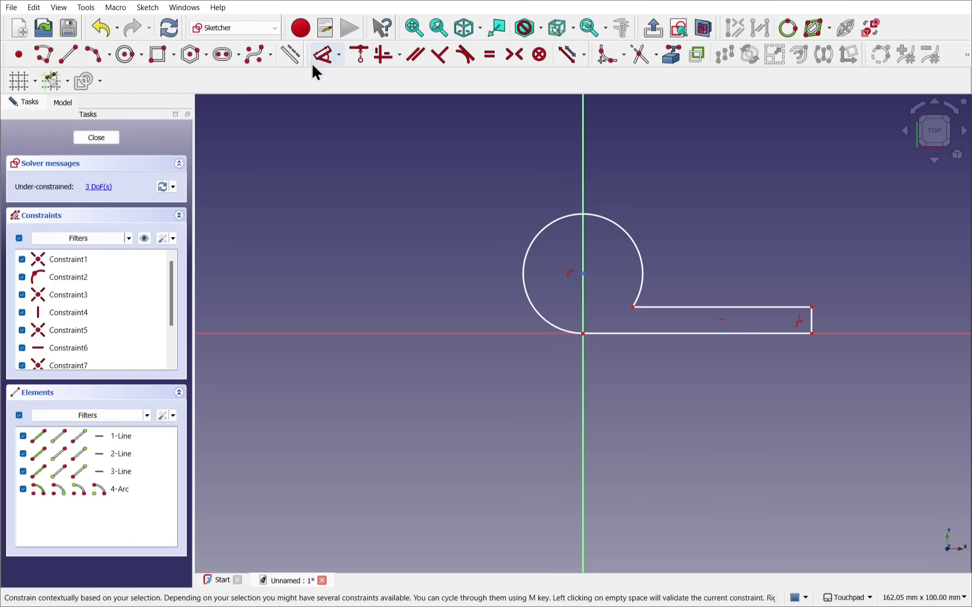
- Dimension the arc's radius and set it to 10 mm
{"action": "left_click", "coordinate": [323, 55]}
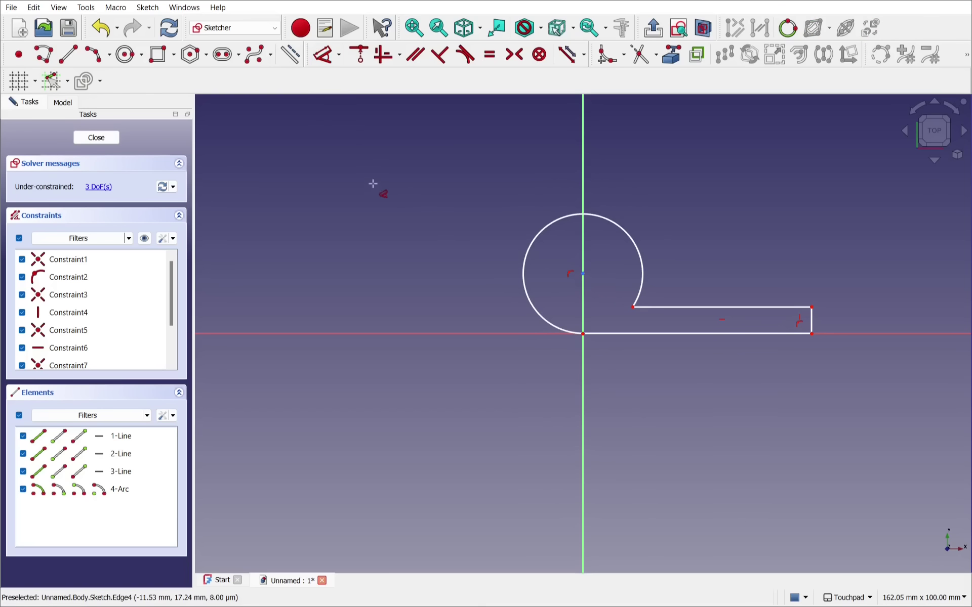
{"action": "left_click", "coordinate": [549, 224]}
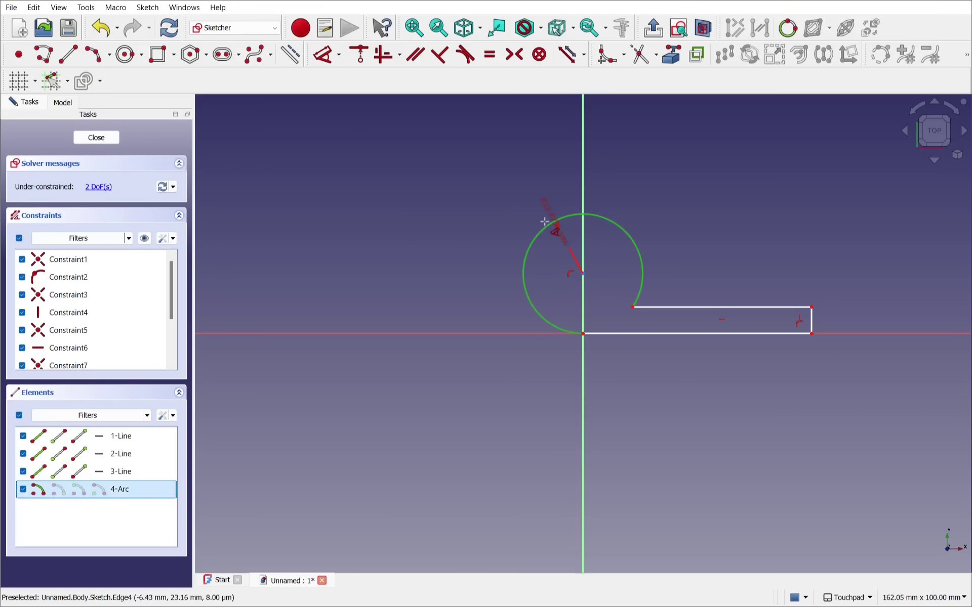
{"action": "left_click", "coordinate": [443, 234]}
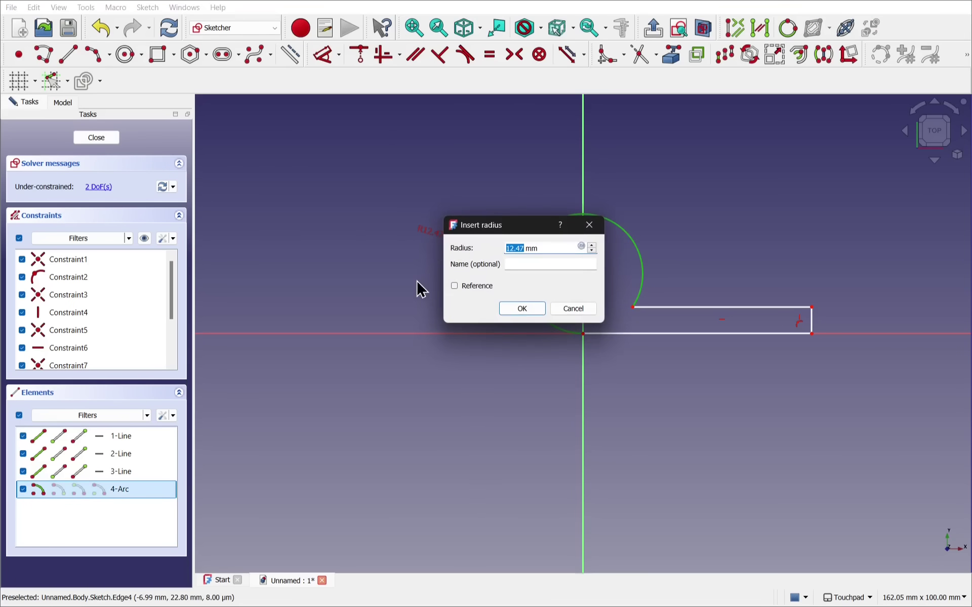
{"action": "type", "text": "10"}
{"action": "key", "text": "Return"}
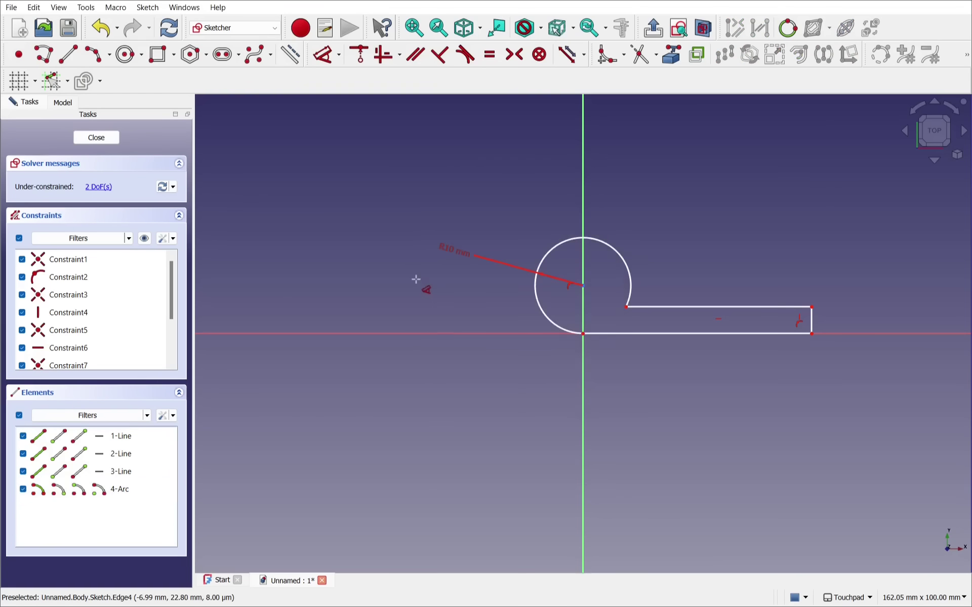
- Dimension the bar's short end line and set its length to 4 mm
{"action": "left_click", "coordinate": [812, 324]}
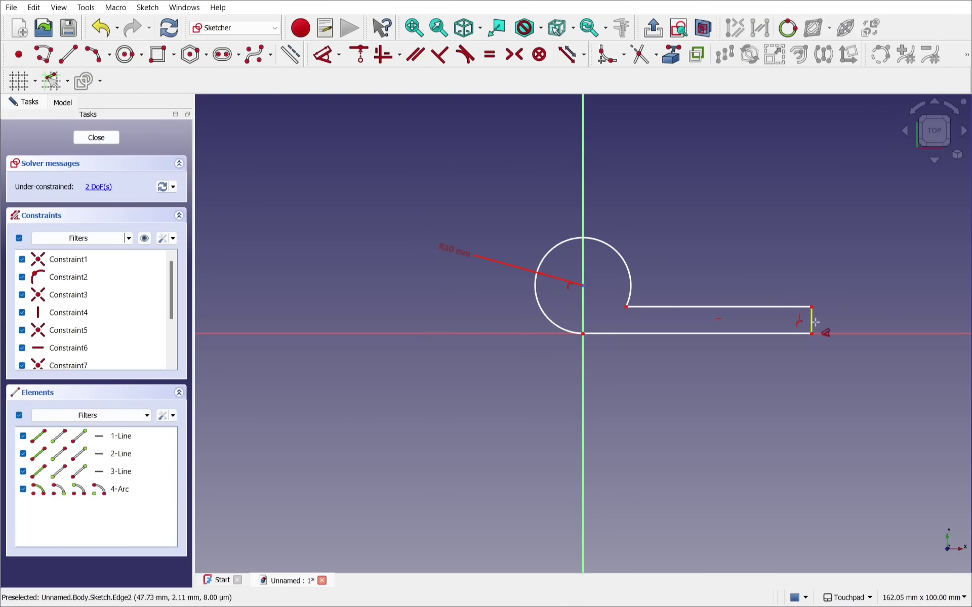
{"action": "left_click", "coordinate": [875, 273]}
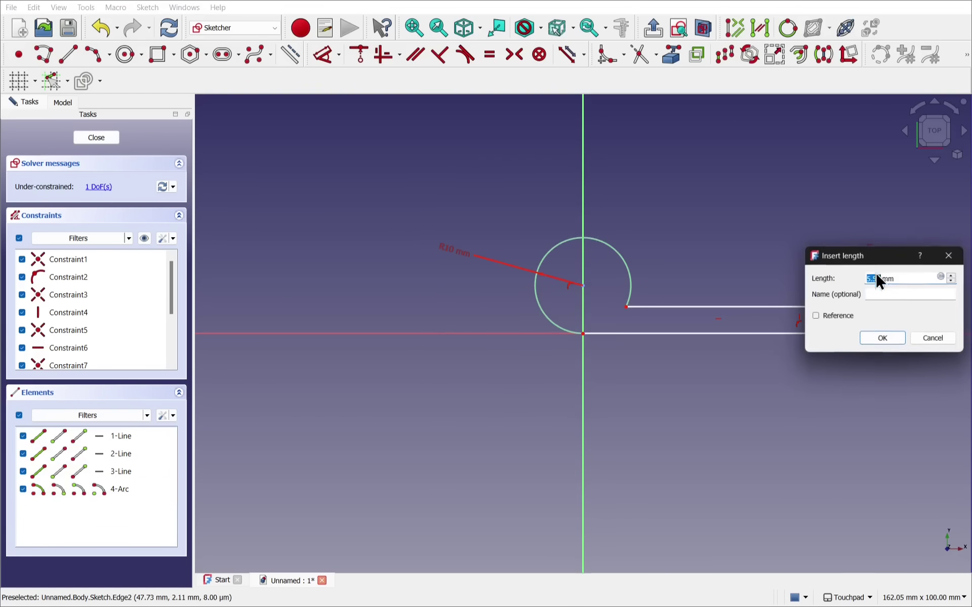
{"action": "type", "text": "4"}
{"action": "key", "text": "Return"}
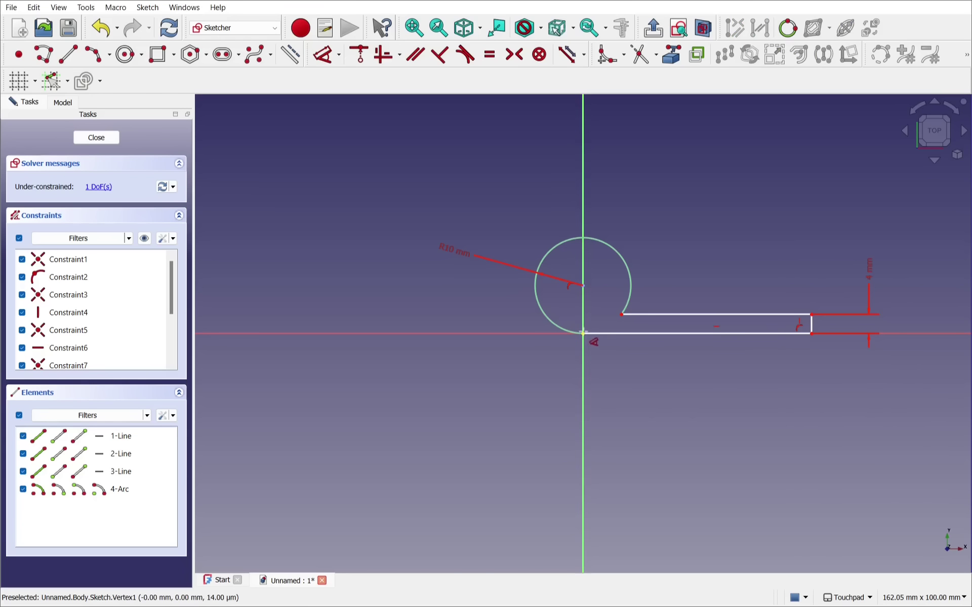
- Dimension the distance from the origin to the bar's lower end corner and set it to 50 mm
{"action": "left_click", "coordinate": [583, 333]}
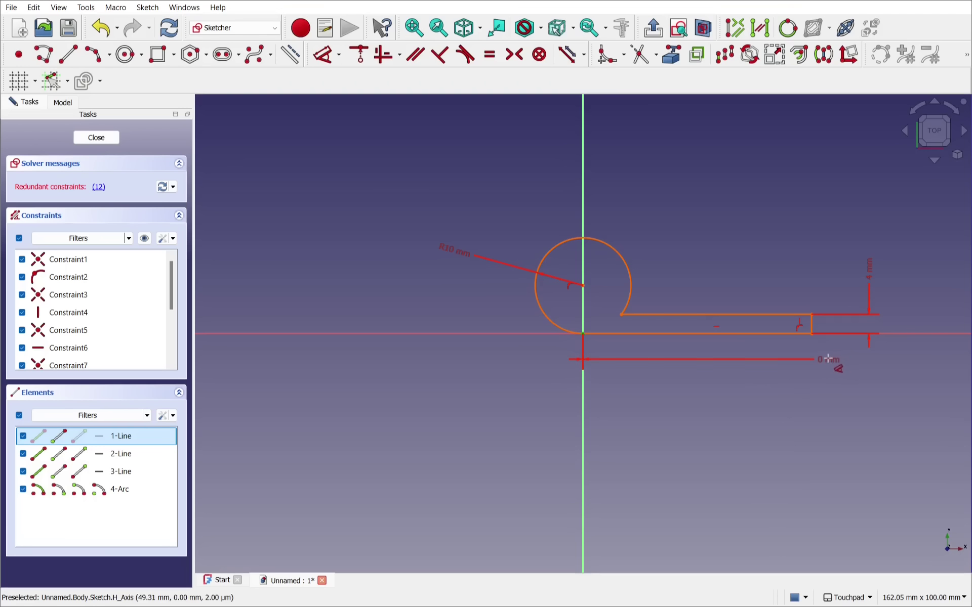
{"action": "left_click", "coordinate": [812, 336]}
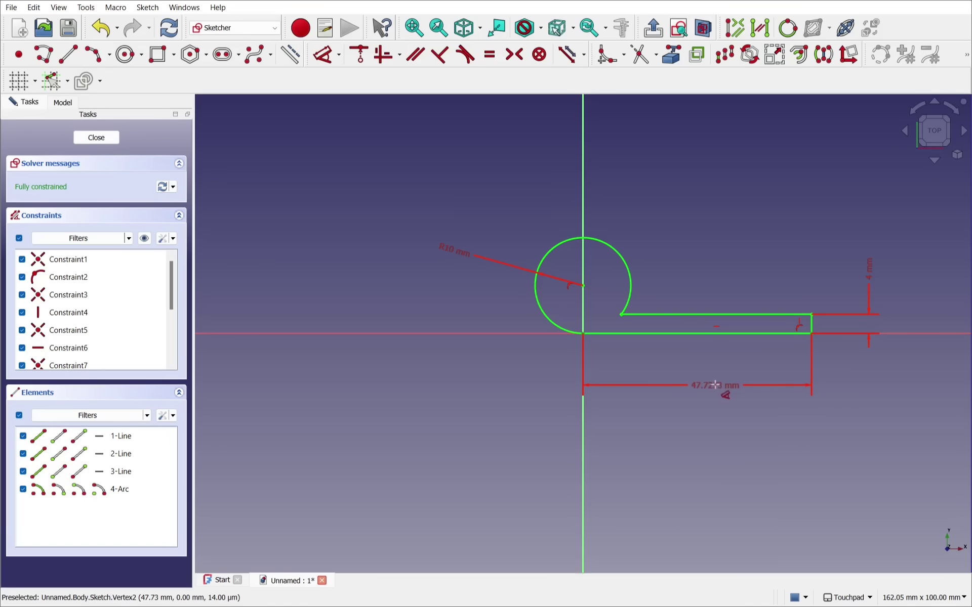
{"action": "left_click", "coordinate": [715, 386]}
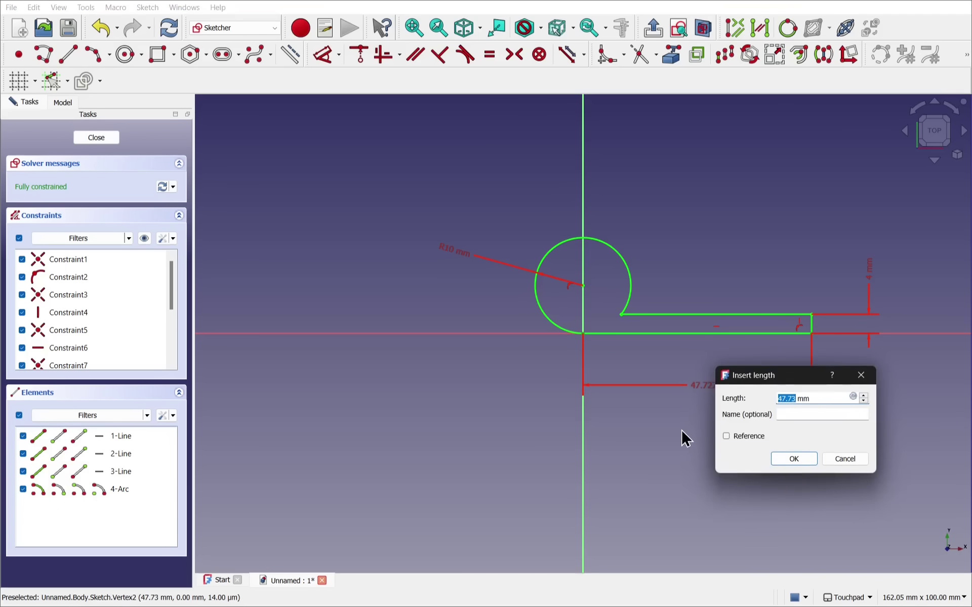
{"action": "type", "text": "50"}
{"action": "key", "text": "Return"}
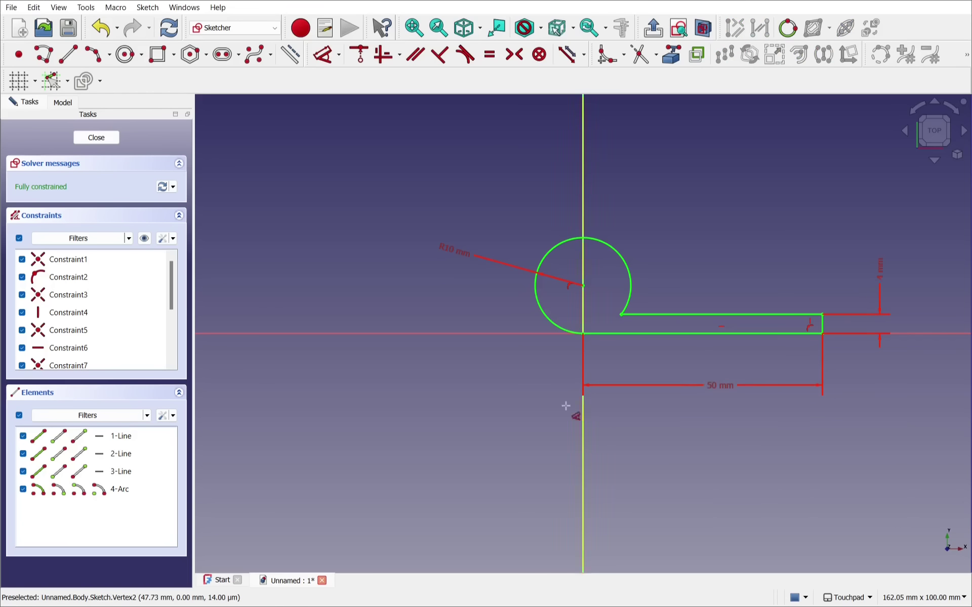
- Close the profile sketch and pad it to a length of 80 mm
{"action": "left_click", "coordinate": [96, 137]}
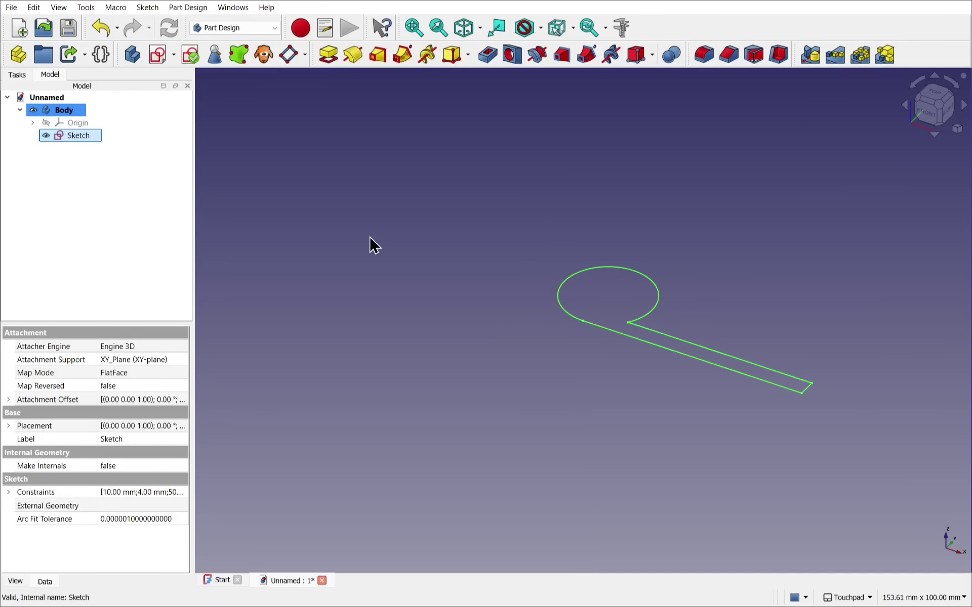
{"action": "left_click", "coordinate": [328, 58]}
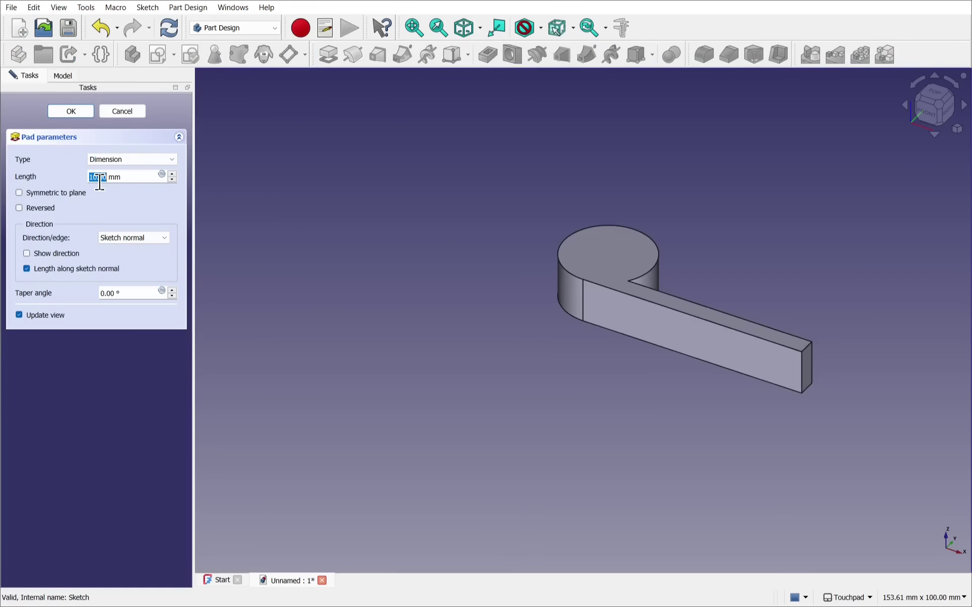
{"action": "type", "text": "80"}
{"action": "left_click", "coordinate": [66, 110]}
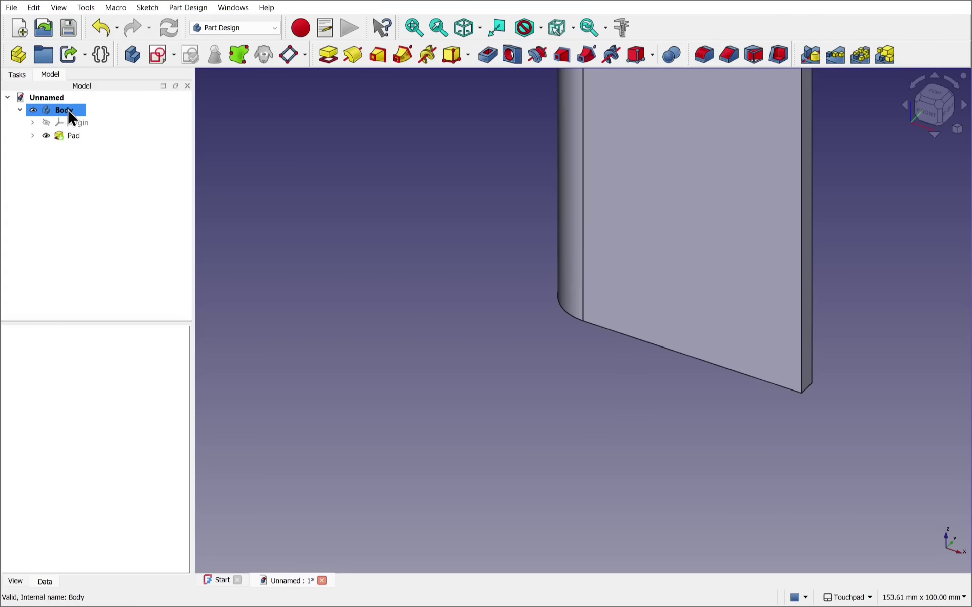
- Start a new sketch on the plate's broad flat face, on the side where the cylinder protrudes
{"action": "scroll", "coordinate": [427, 265], "scroll_direction": "down", "scroll_amount": 5}
{"action": "left_click_drag", "start_coordinate": [485, 191], "coordinate": [390, 295]}
{"action": "middle_click_drag", "start_coordinate": [445, 296], "coordinate": [409, 405]}
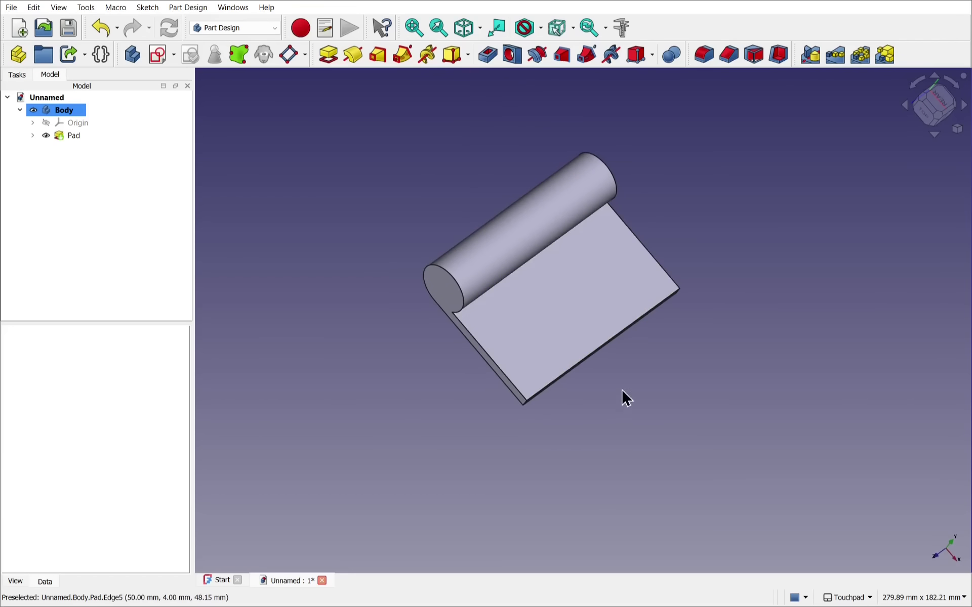
{"action": "left_click", "coordinate": [588, 304]}
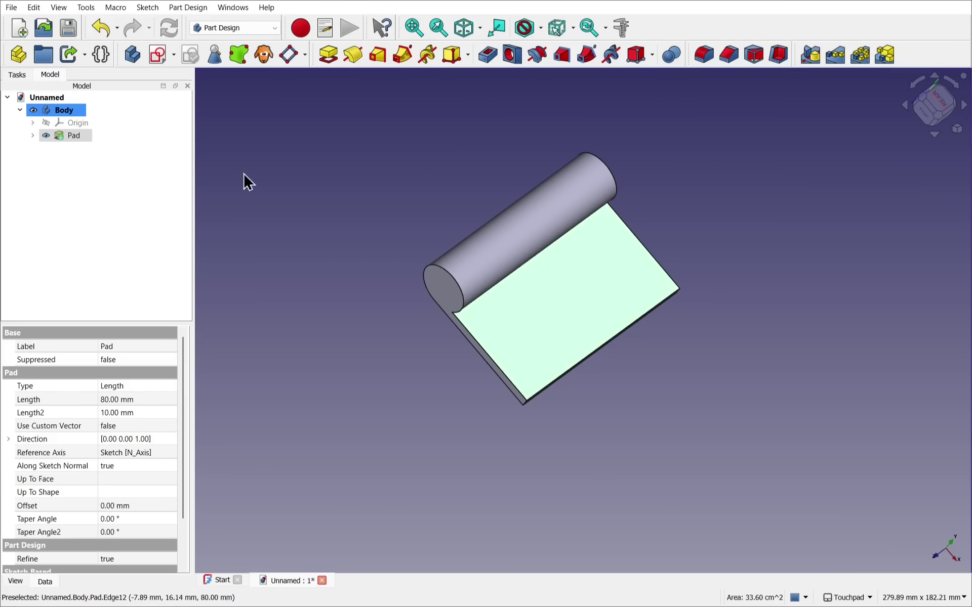
{"action": "left_click", "coordinate": [158, 56]}
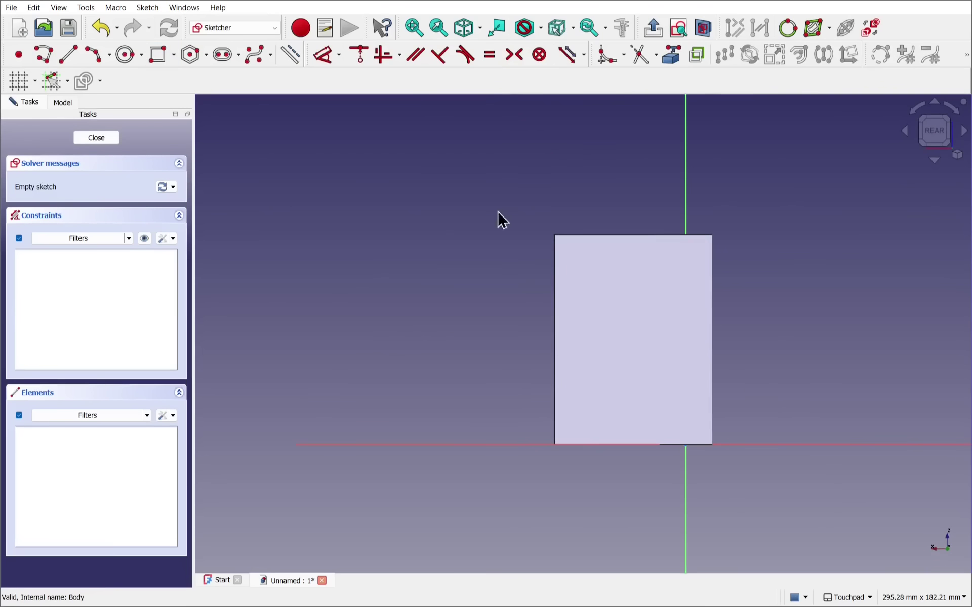
- Switch the sketch to section view so the cylinder is cut away at the sketch plane
{"action": "middle_click_drag", "start_coordinate": [497, 217], "coordinate": [586, 308]}
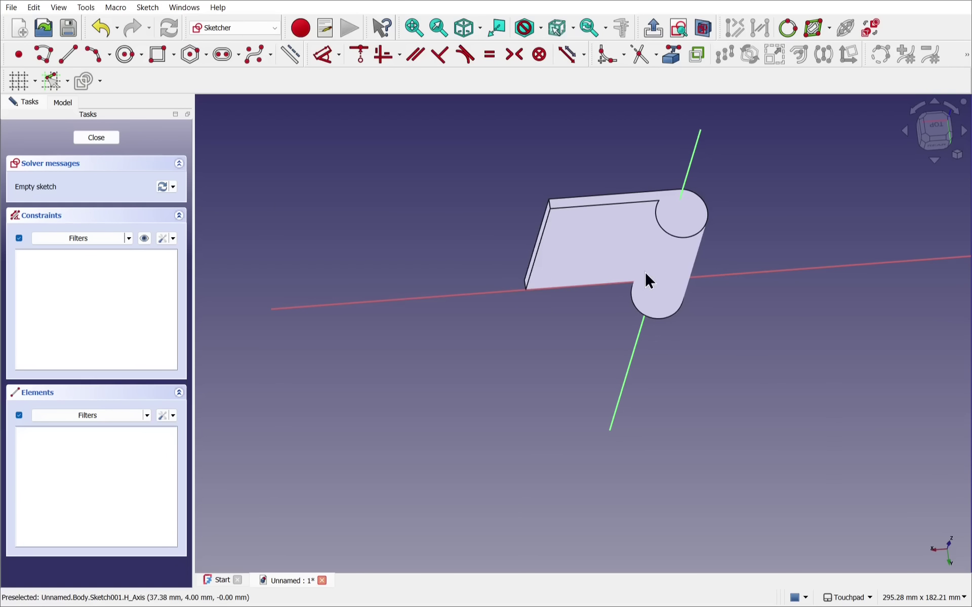
{"action": "middle_click_drag", "start_coordinate": [645, 273], "coordinate": [648, 147]}
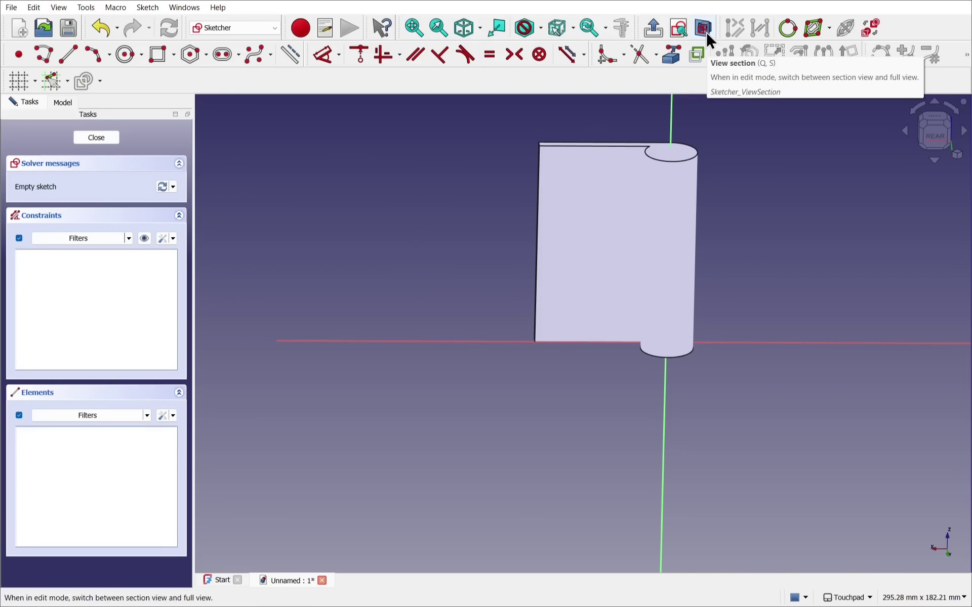
{"action": "right_click", "coordinate": [451, 151]}
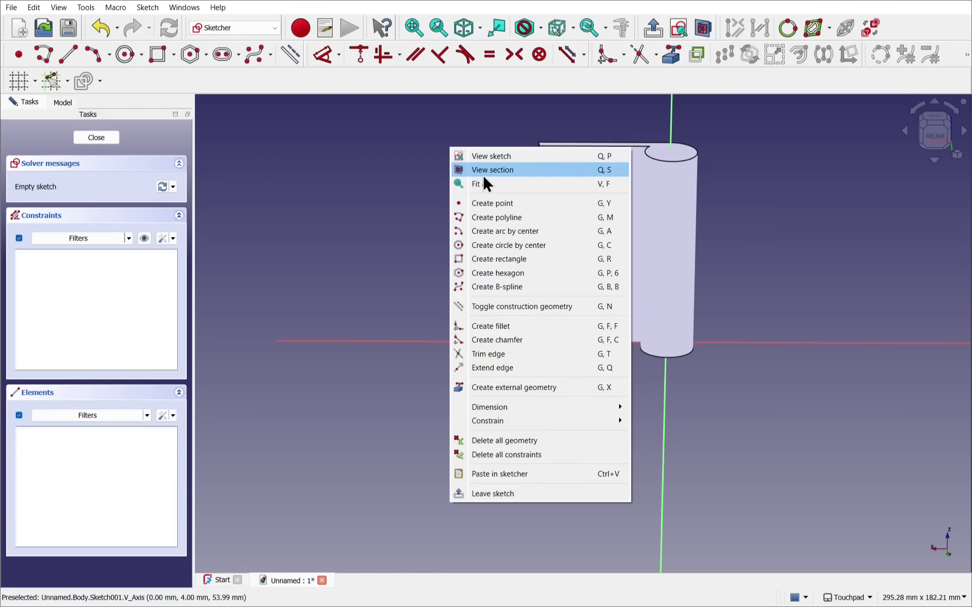
{"action": "left_click", "coordinate": [499, 175]}
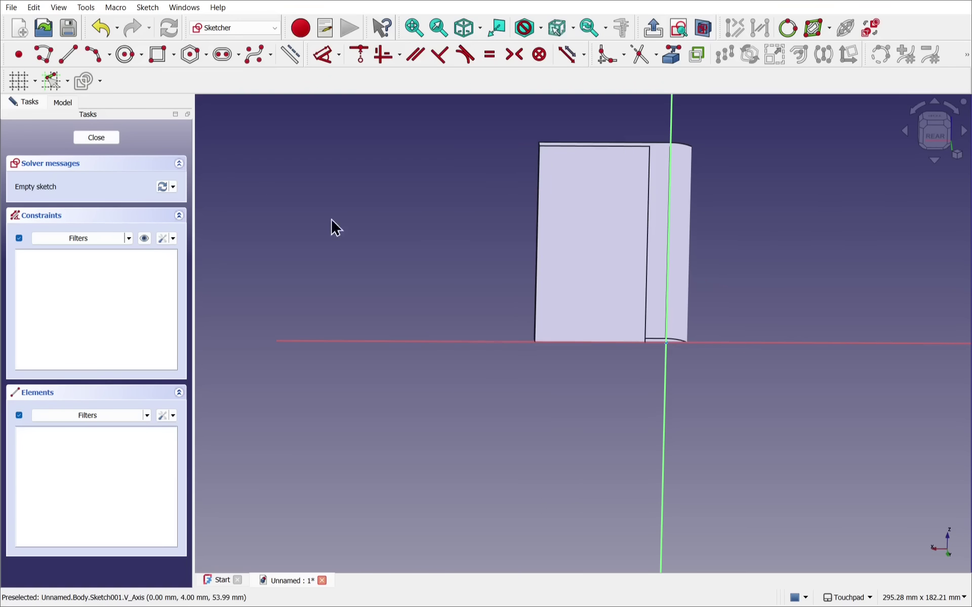
- Sketch four circles on the plate, one near each corner of its face, making the upper outer one about 14 mm in diameter
{"action": "left_click", "coordinate": [125, 56]}
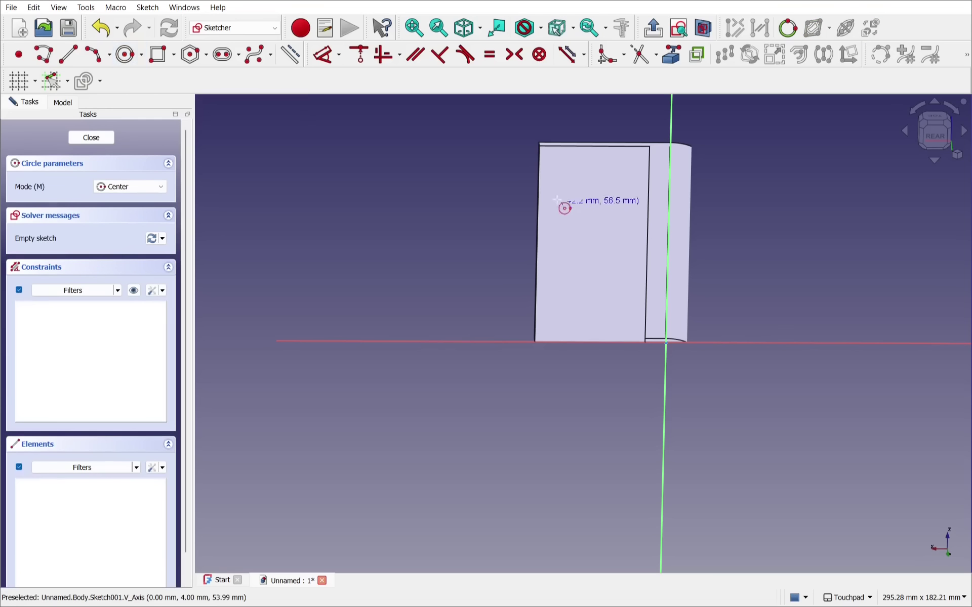
{"action": "left_click", "coordinate": [566, 176]}
{"action": "left_click", "coordinate": [579, 190]}
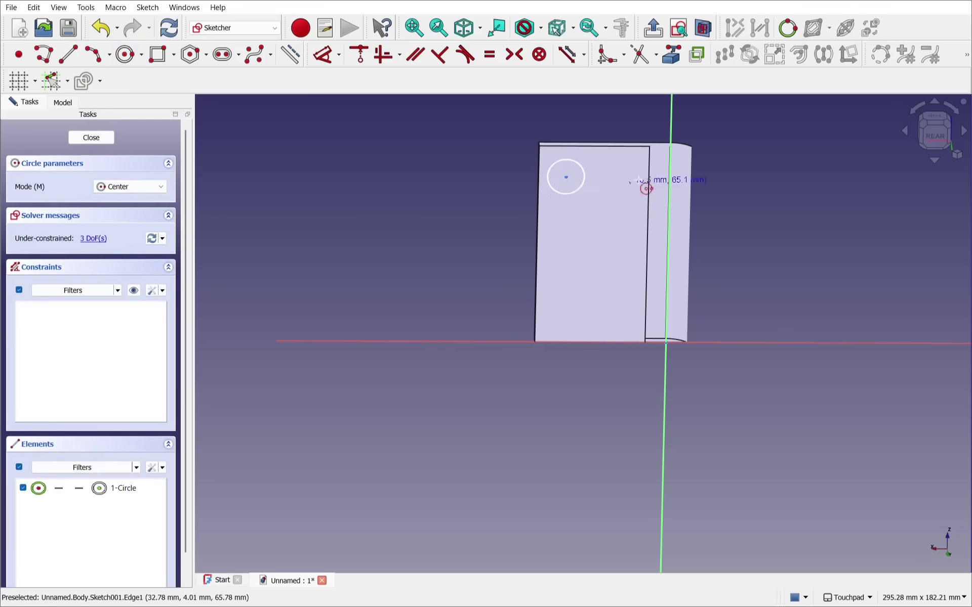
{"action": "left_click", "coordinate": [621, 175]}
{"action": "left_click", "coordinate": [633, 187]}
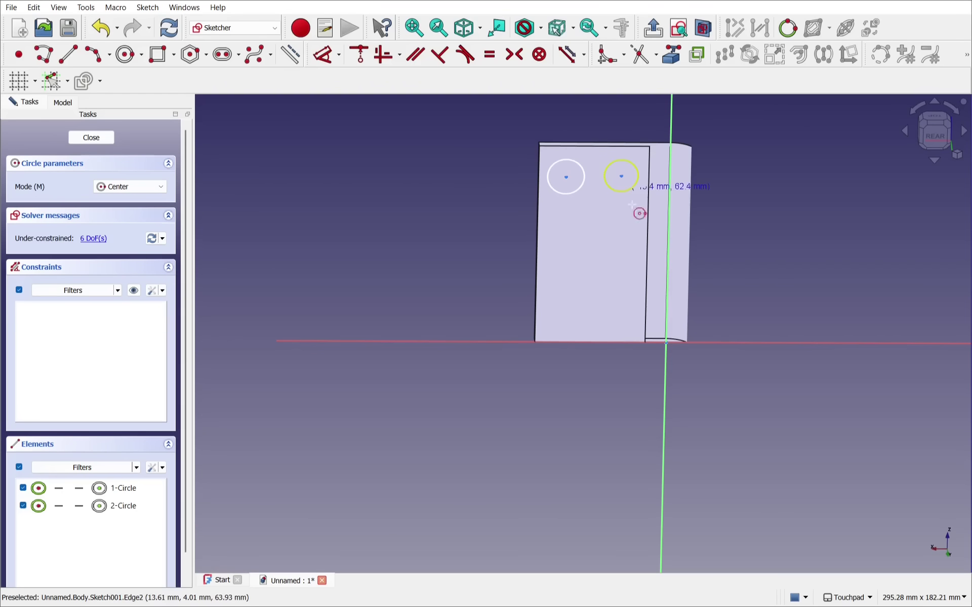
{"action": "left_click", "coordinate": [560, 307]}
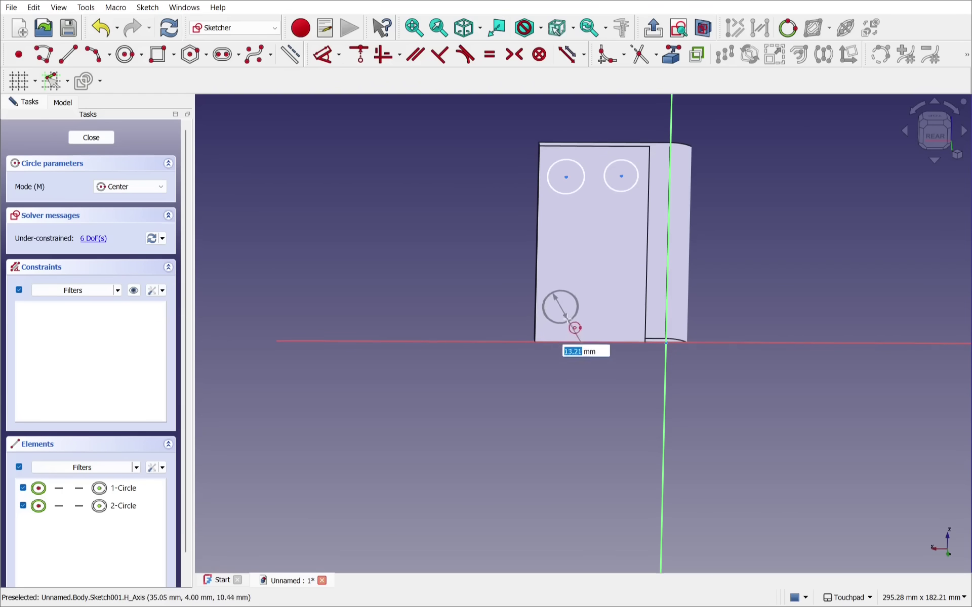
{"action": "left_click", "coordinate": [569, 318]}
{"action": "left_click", "coordinate": [617, 302]}
{"action": "left_click", "coordinate": [629, 315]}
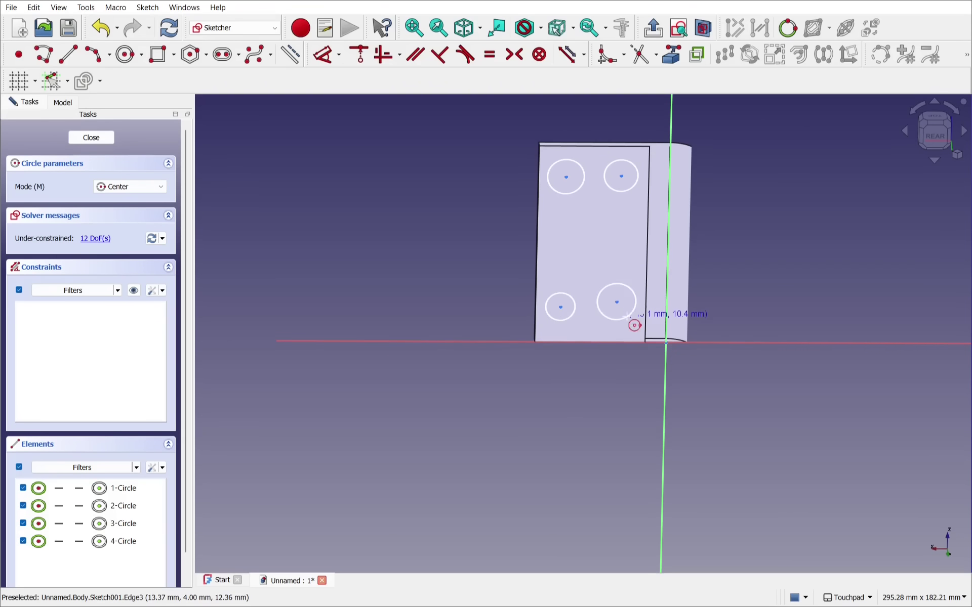
{"action": "right_click", "coordinate": [464, 261]}
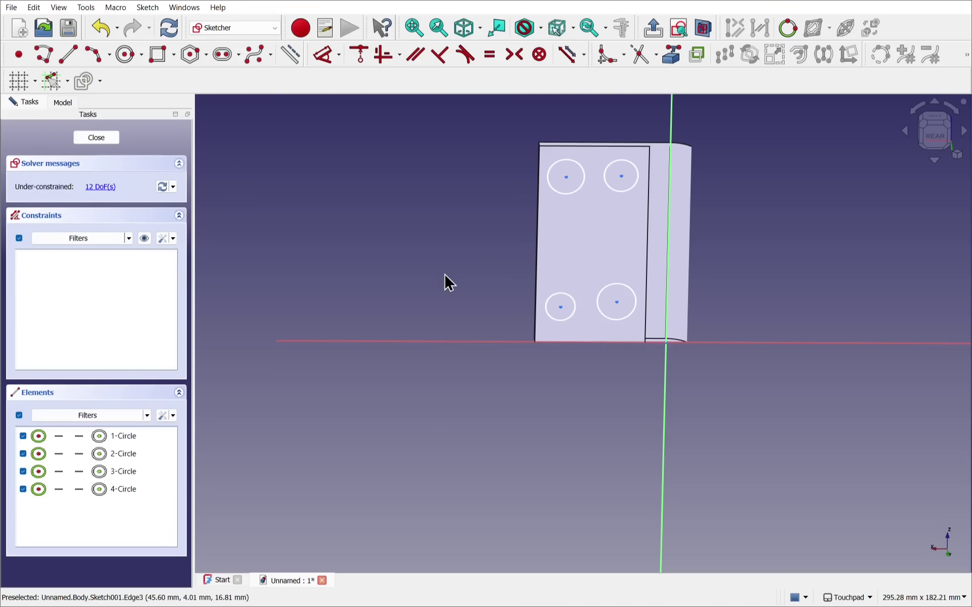
- Constrain all four circles together to an equal diameter of 10 mm
{"action": "left_click", "coordinate": [573, 194]}
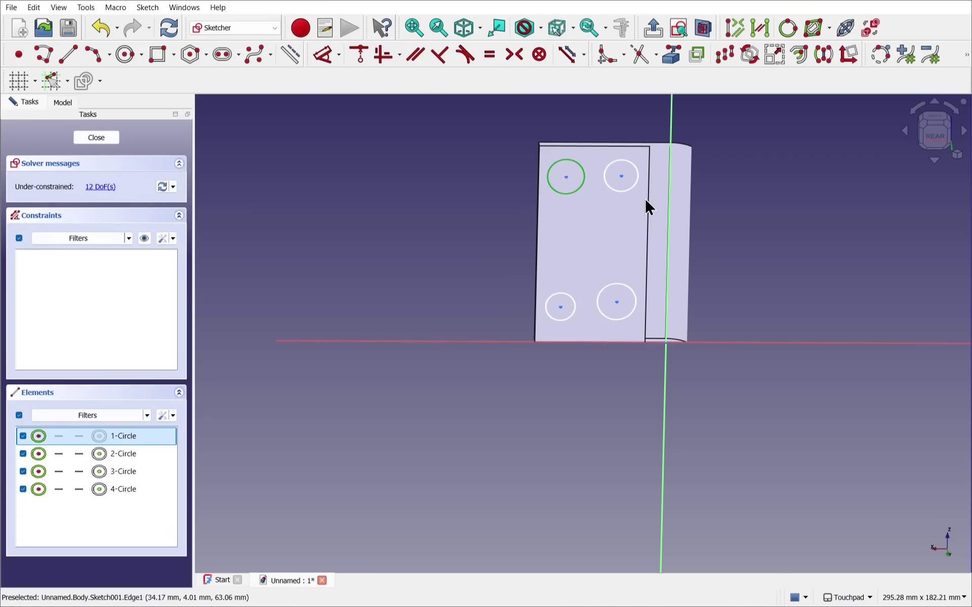
{"action": "left_click", "coordinate": [635, 190]}
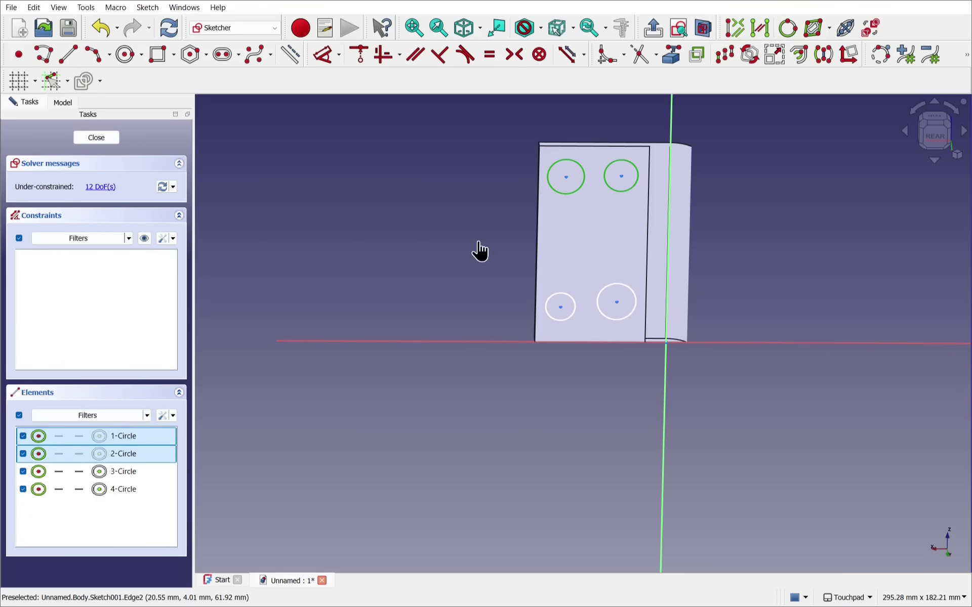
{"action": "left_click", "coordinate": [482, 167]}
{"action": "left_click_drag", "start_coordinate": [481, 117], "coordinate": [662, 375]}
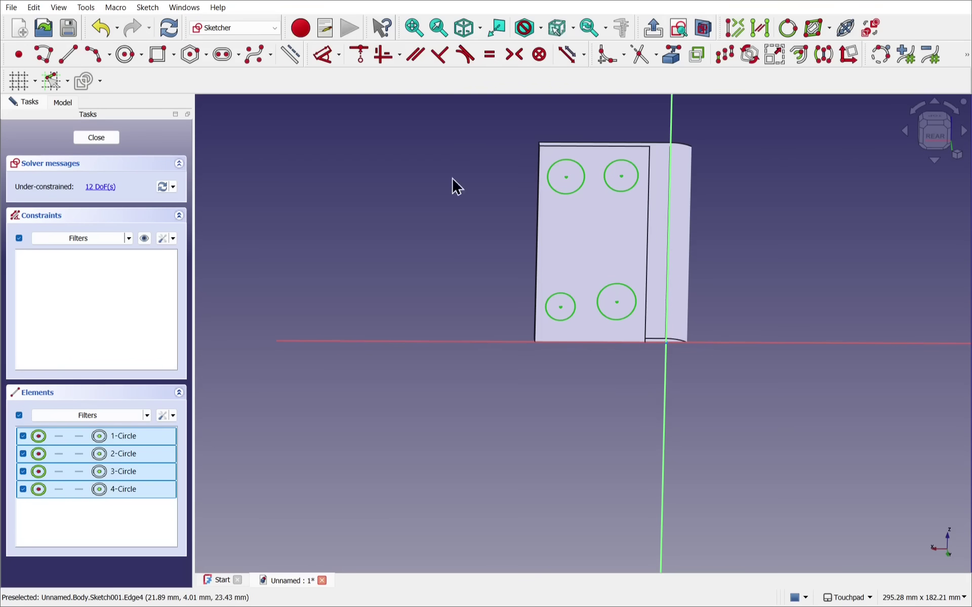
{"action": "left_click", "coordinate": [339, 55]}
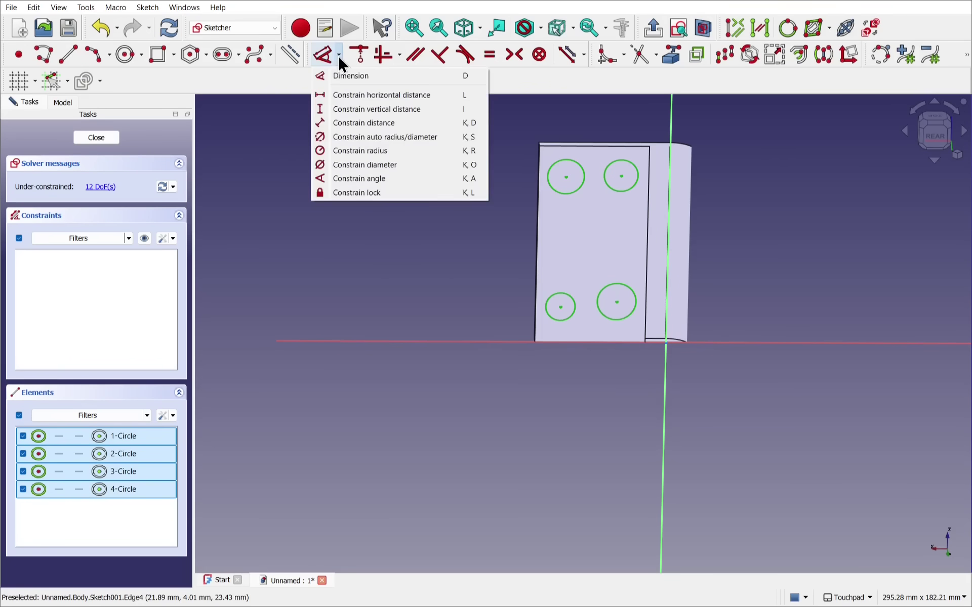
{"action": "left_click", "coordinate": [380, 164]}
{"action": "type", "text": "10"}
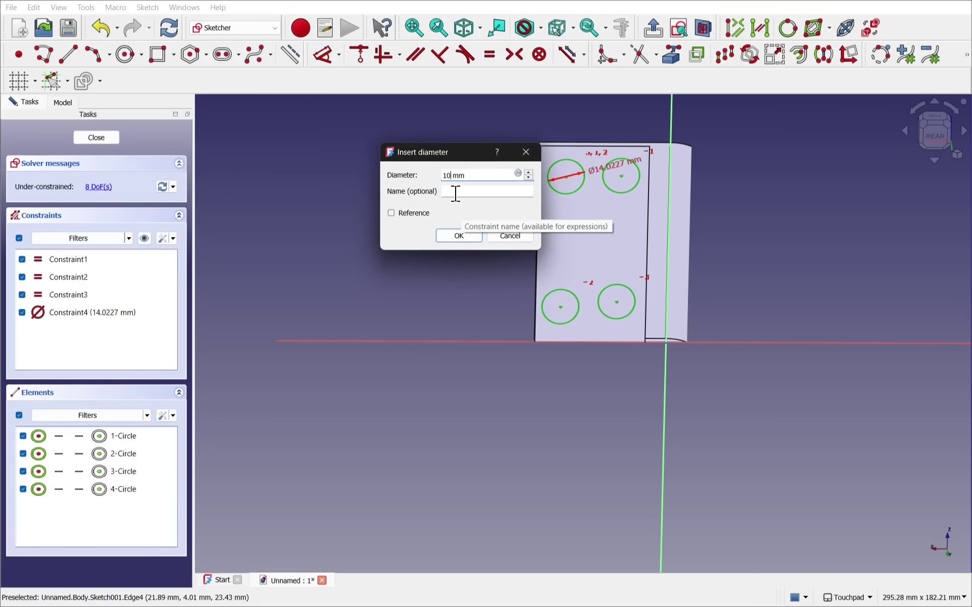
{"action": "key", "text": "Return"}
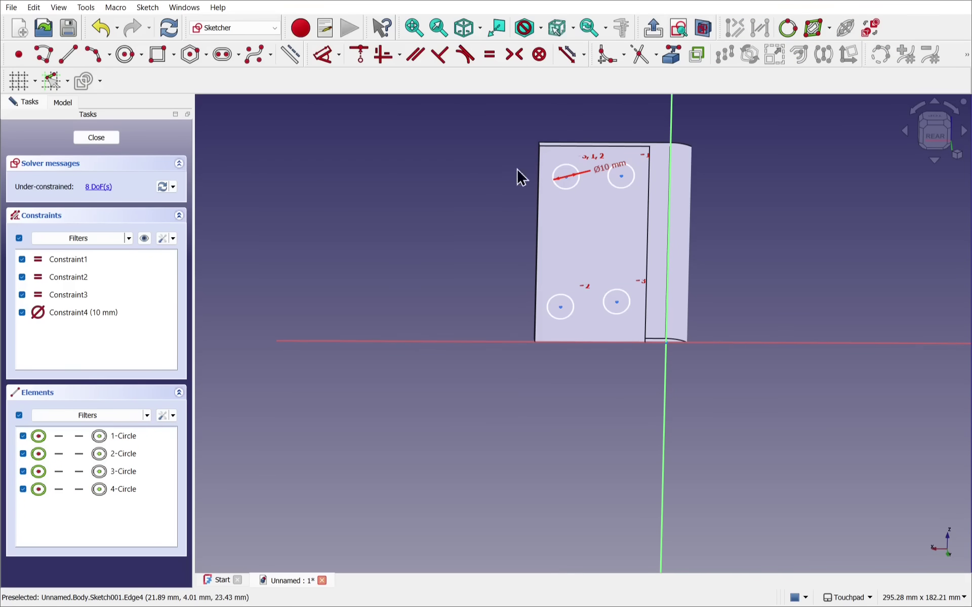
- Shift the upper outer circle slightly towards the plate's outer edge and place its diameter dimension outside the plate
{"action": "left_click_drag", "start_coordinate": [577, 185], "coordinate": [557, 196]}
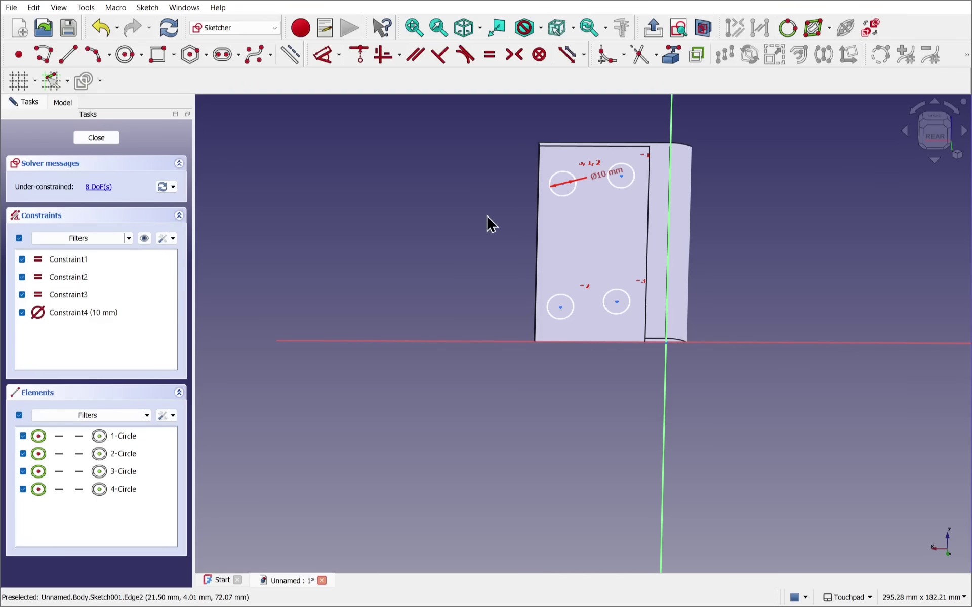
{"action": "left_click_drag", "start_coordinate": [594, 175], "coordinate": [454, 162]}
{"action": "scroll", "coordinate": [583, 188], "scroll_direction": "up", "scroll_amount": 4}
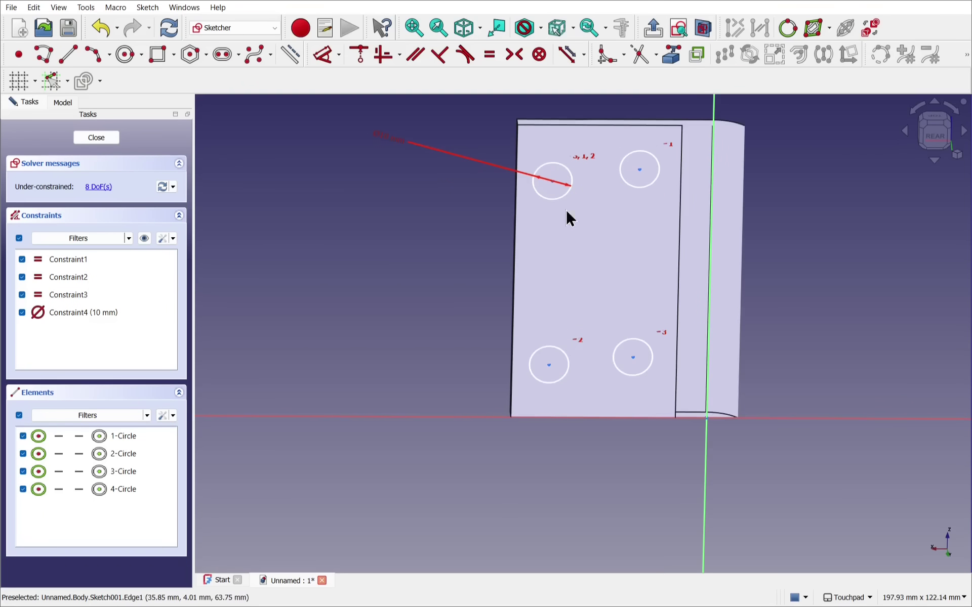
- Constrain the two upper circle centres to align horizontally and the two outer circle centres to align vertically
{"action": "left_click", "coordinate": [548, 183]}
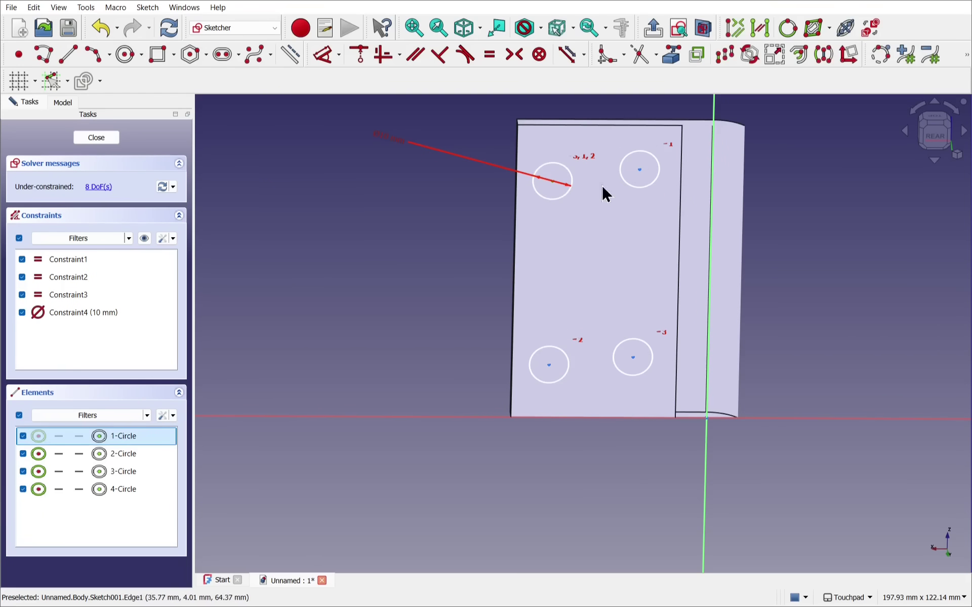
{"action": "left_click", "coordinate": [641, 171]}
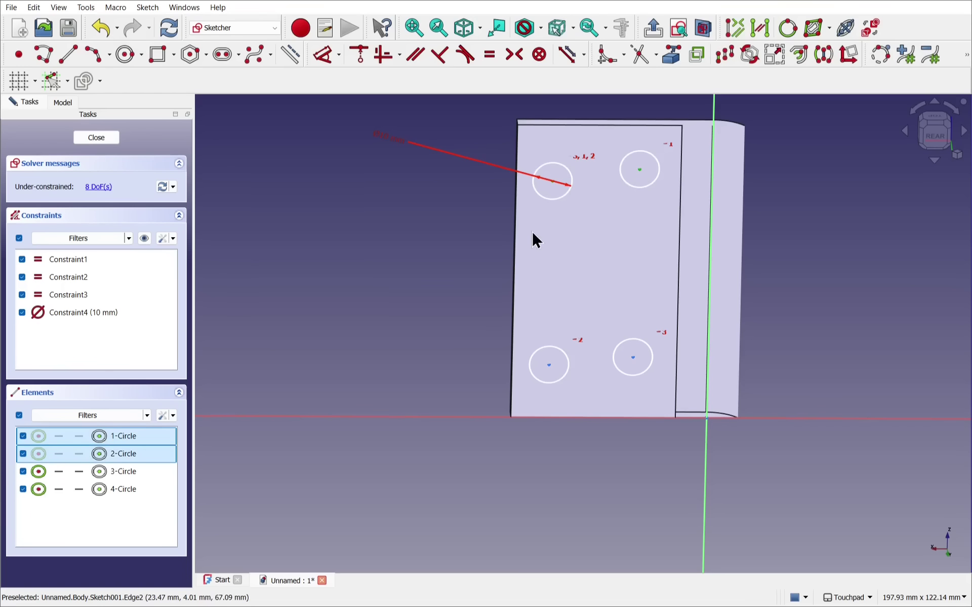
{"action": "left_click", "coordinate": [382, 55]}
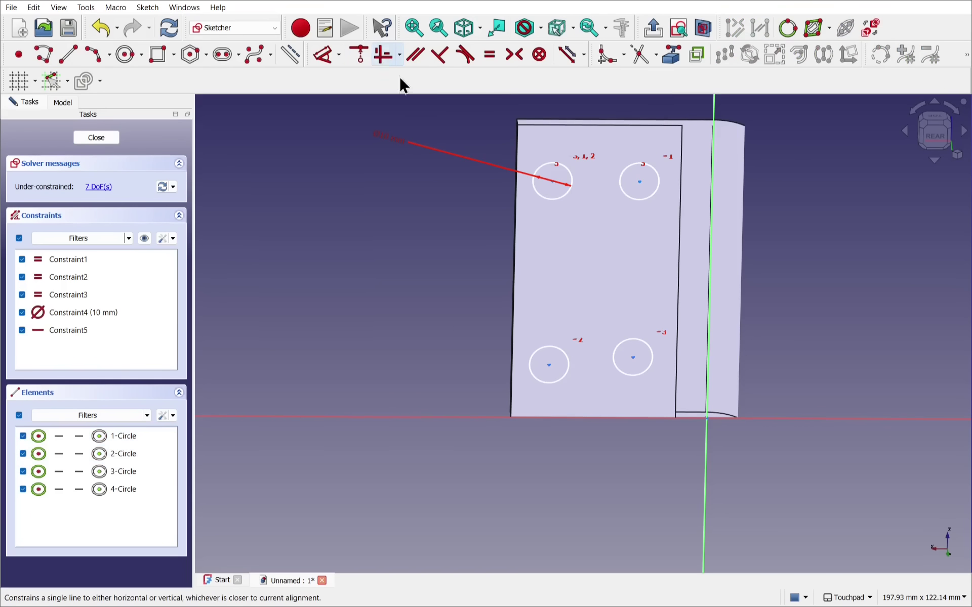
{"action": "left_click", "coordinate": [553, 182]}
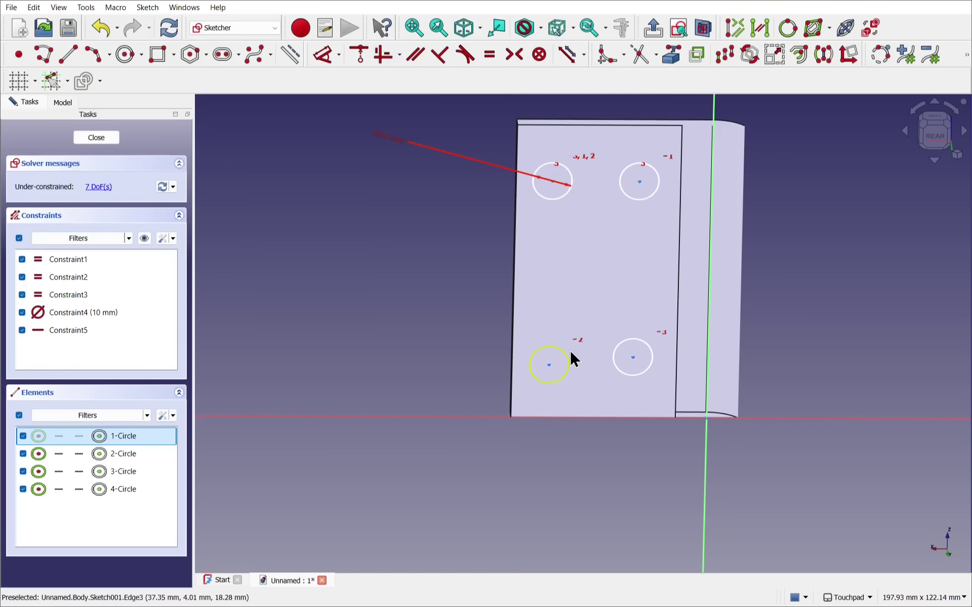
{"action": "left_click", "coordinate": [549, 366]}
{"action": "left_click", "coordinate": [382, 55]}
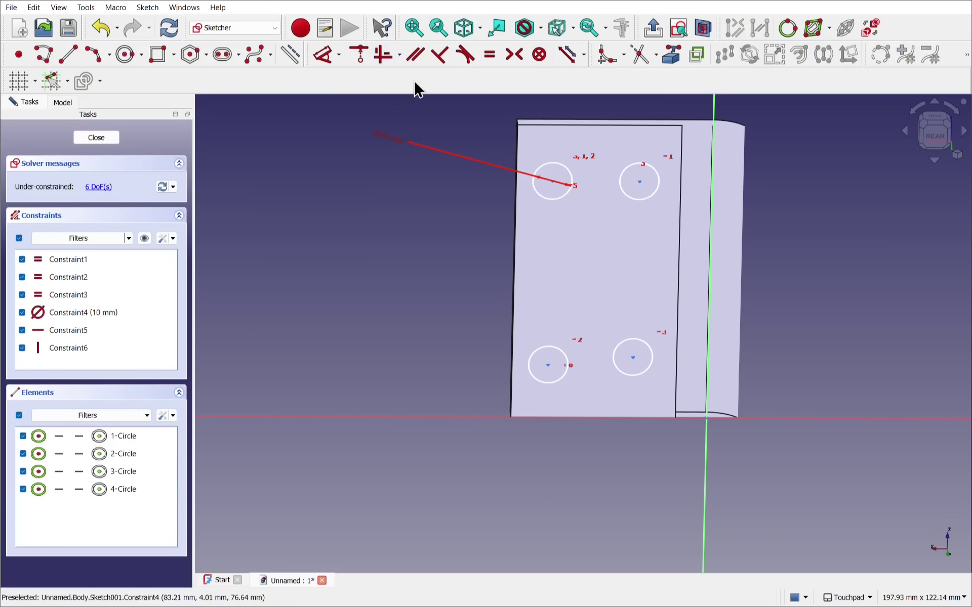
- Constrain the two inner circle centres to align vertically and the two lower circle centres to align horizontally
{"action": "left_click", "coordinate": [640, 181]}
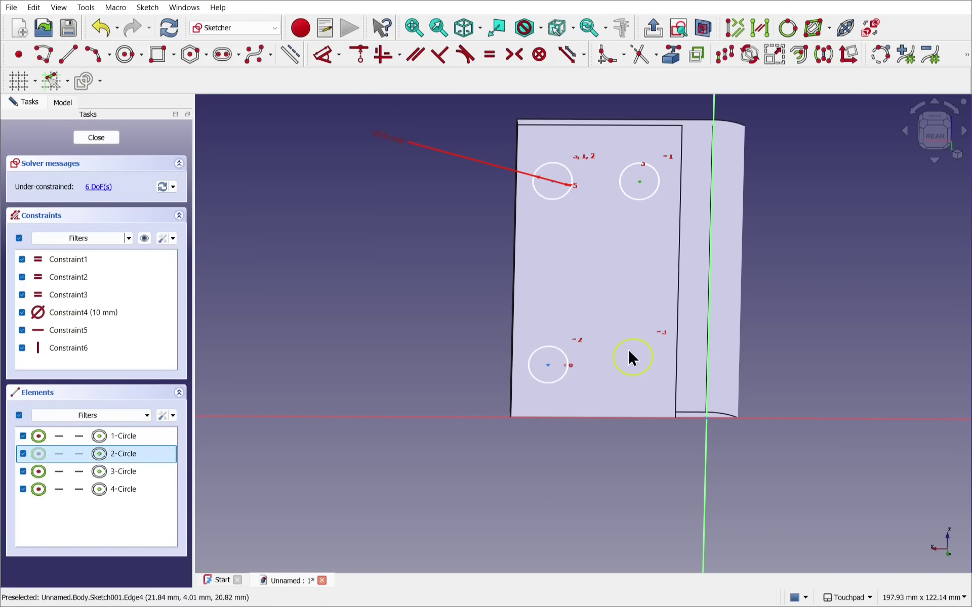
{"action": "left_click", "coordinate": [633, 358]}
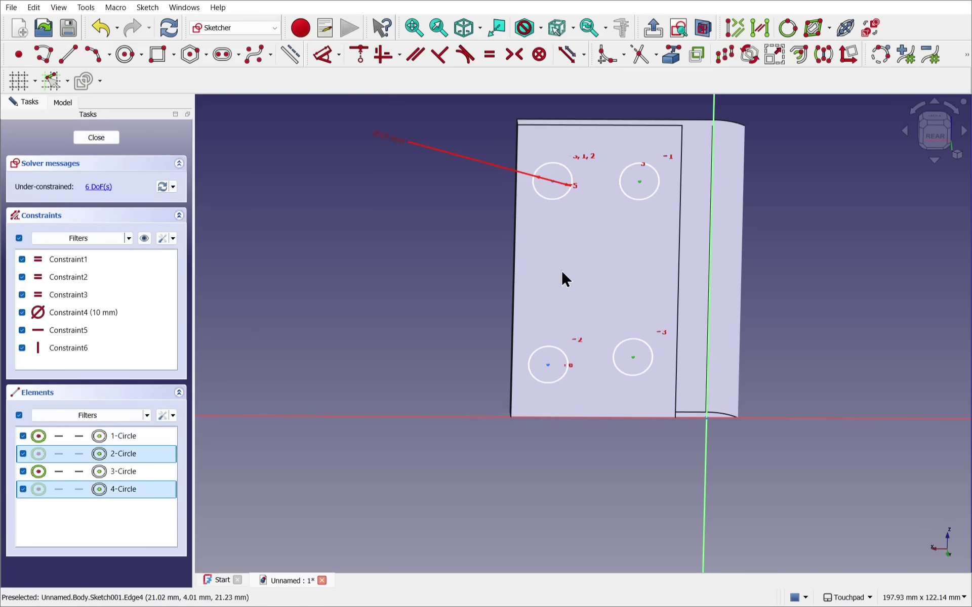
{"action": "left_click", "coordinate": [382, 55]}
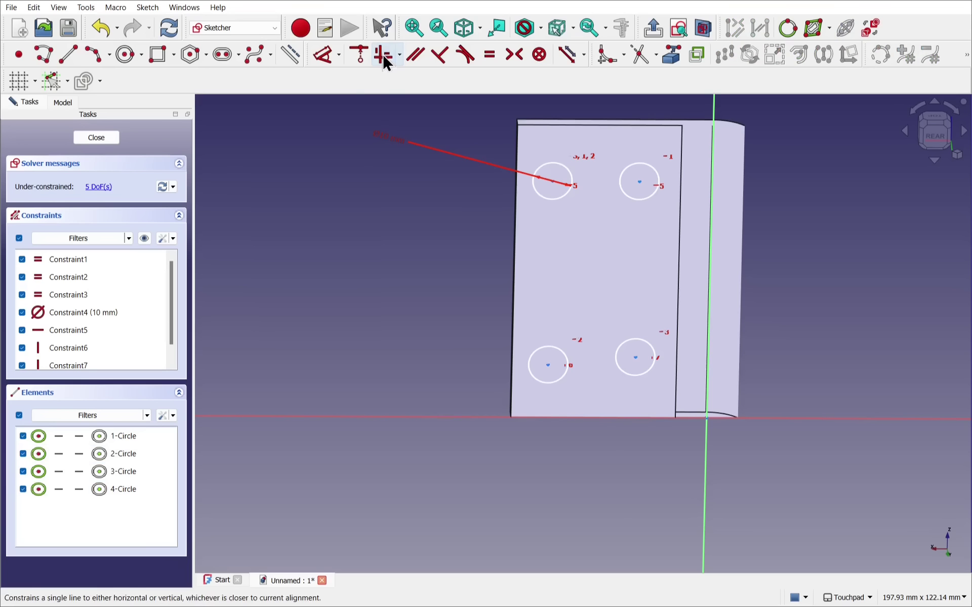
{"action": "left_click", "coordinate": [547, 365]}
{"action": "left_click", "coordinate": [633, 359]}
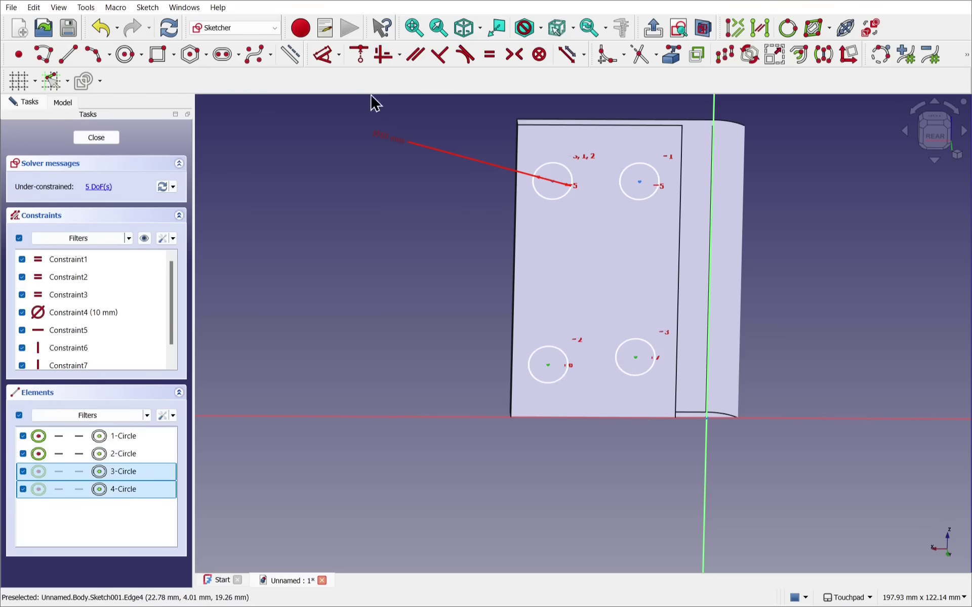
{"action": "left_click", "coordinate": [383, 54]}
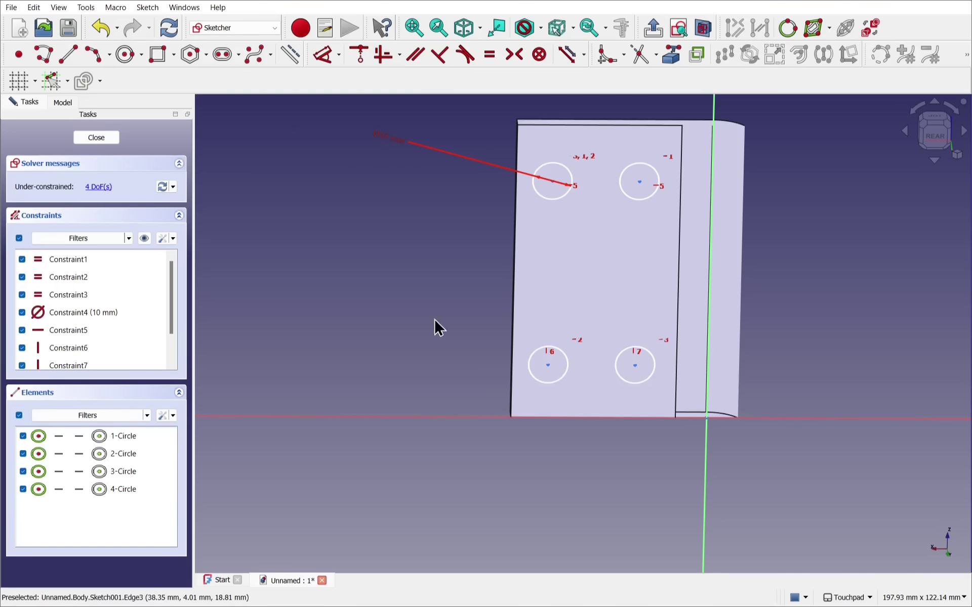
- Shift the outer circles slightly inward on the plate and relocate the diameter dimension lower, still outside the plate
{"action": "mouse_move", "coordinate": [547, 374]}
{"action": "left_mouse_down"}
{"action": "mouse_move", "coordinate": [556, 330]}
{"action": "mouse_move", "coordinate": [576, 336]}
{"action": "mouse_move", "coordinate": [554, 344]}
{"action": "mouse_move", "coordinate": [560, 363]}
{"action": "left_mouse_up"}
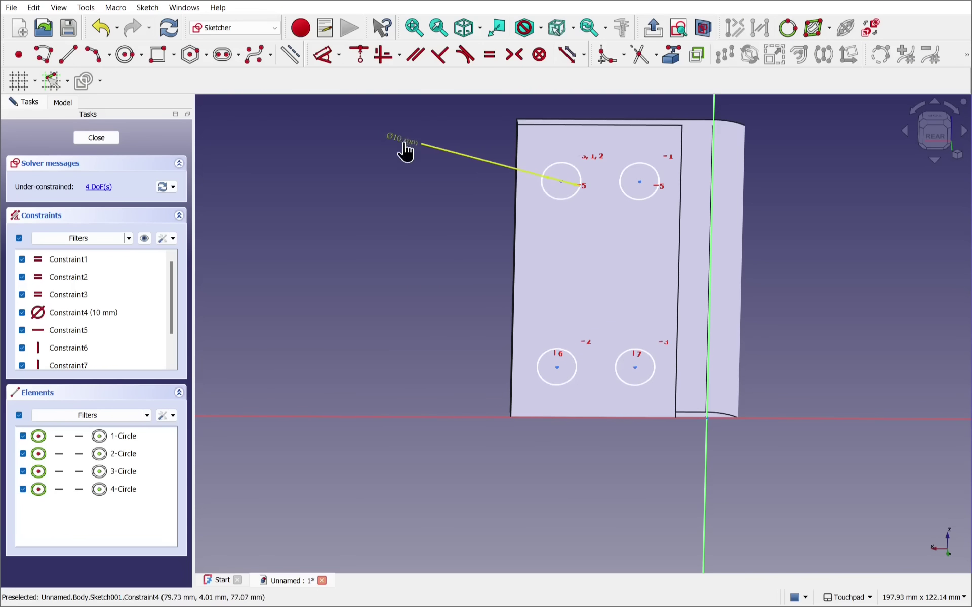
{"action": "left_click_drag", "start_coordinate": [405, 152], "coordinate": [464, 250]}
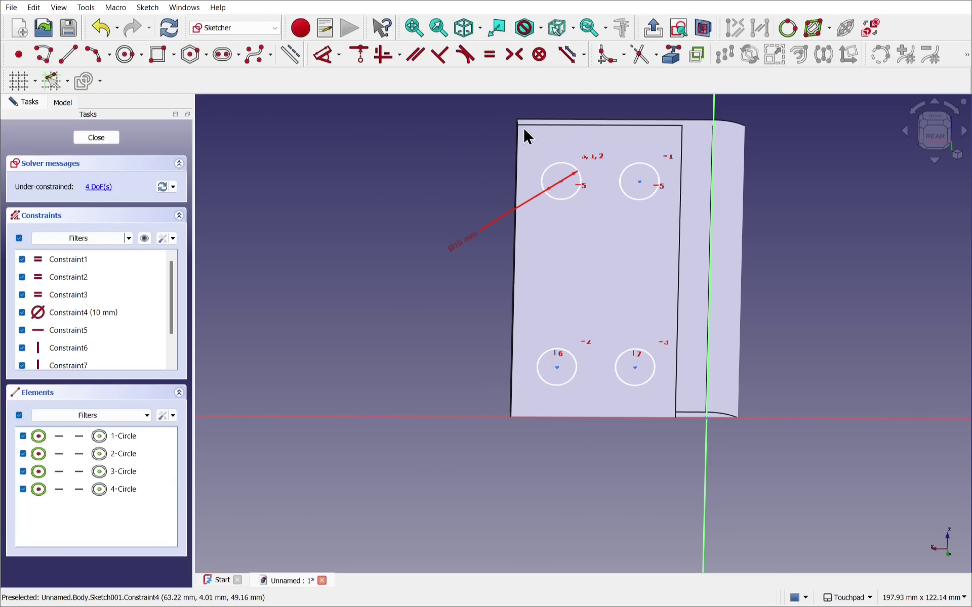
- Reference the plate's upper outer corner and its lower corner beside the cylinder as external geometry points in the sketch
{"action": "left_click", "coordinate": [939, 141]}
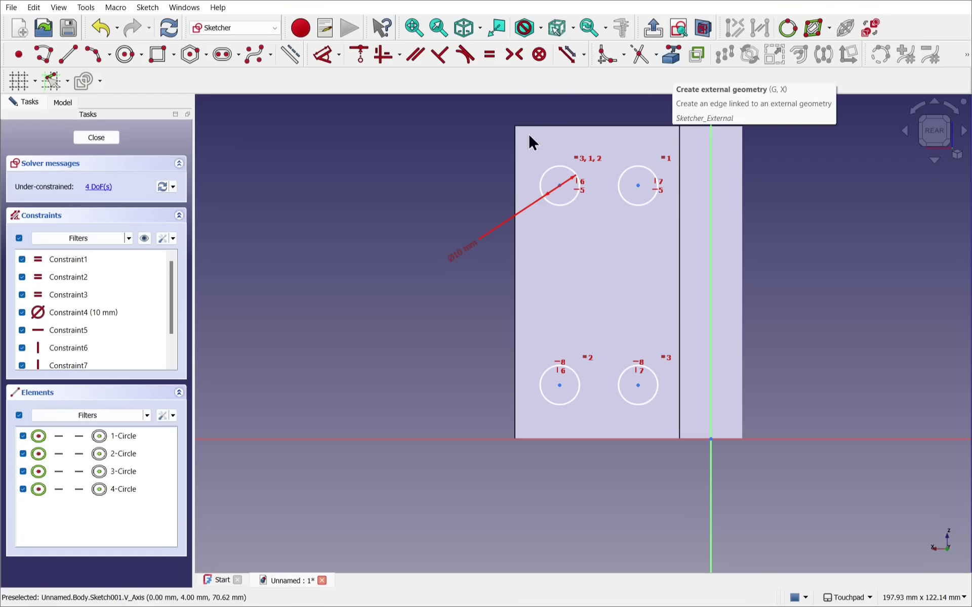
{"action": "right_click", "coordinate": [427, 170]}
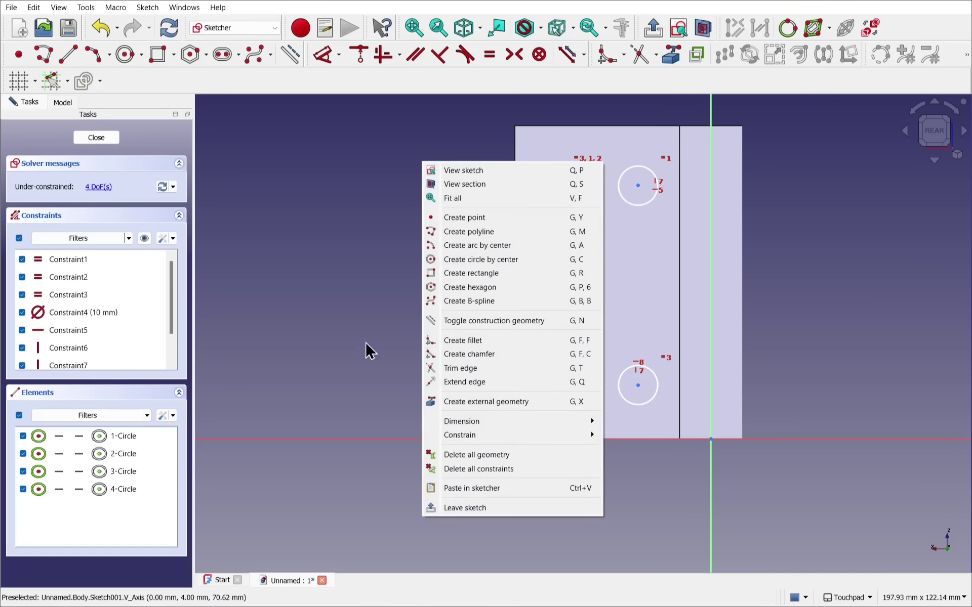
{"action": "left_click", "coordinate": [512, 402]}
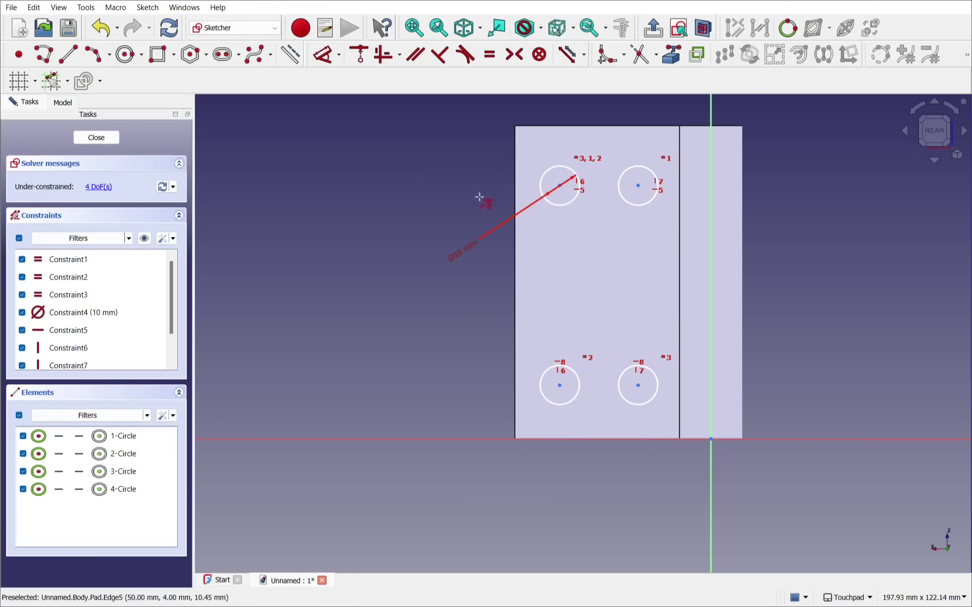
{"action": "left_click", "coordinate": [514, 127]}
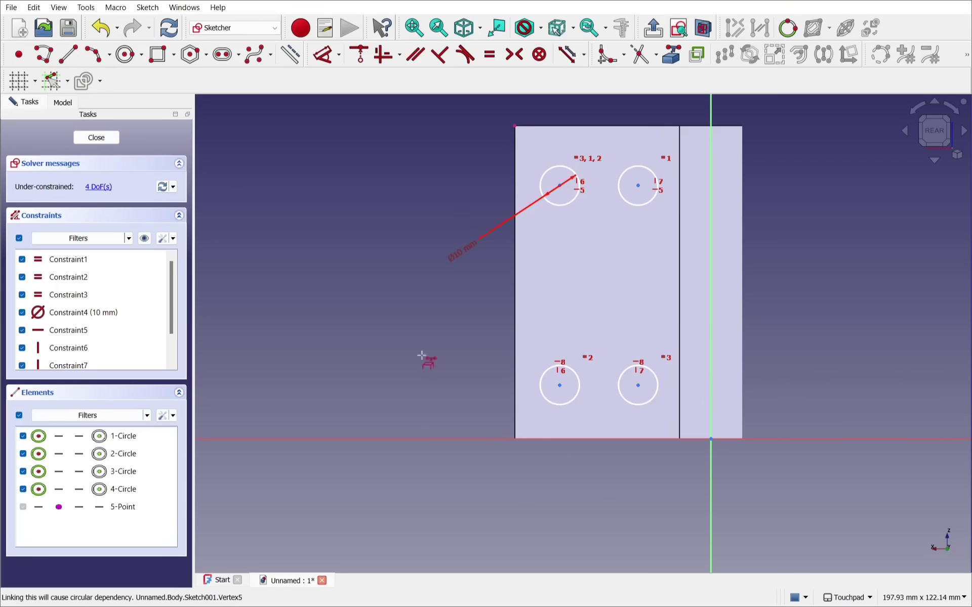
{"action": "left_click", "coordinate": [680, 439]}
{"action": "mouse_move", "coordinate": [671, 434]}
{"action": "middle_mouse_down"}
{"action": "mouse_move", "coordinate": [675, 362]}
{"action": "mouse_move", "coordinate": [658, 400]}
{"action": "mouse_move", "coordinate": [602, 429]}
{"action": "middle_mouse_up"}
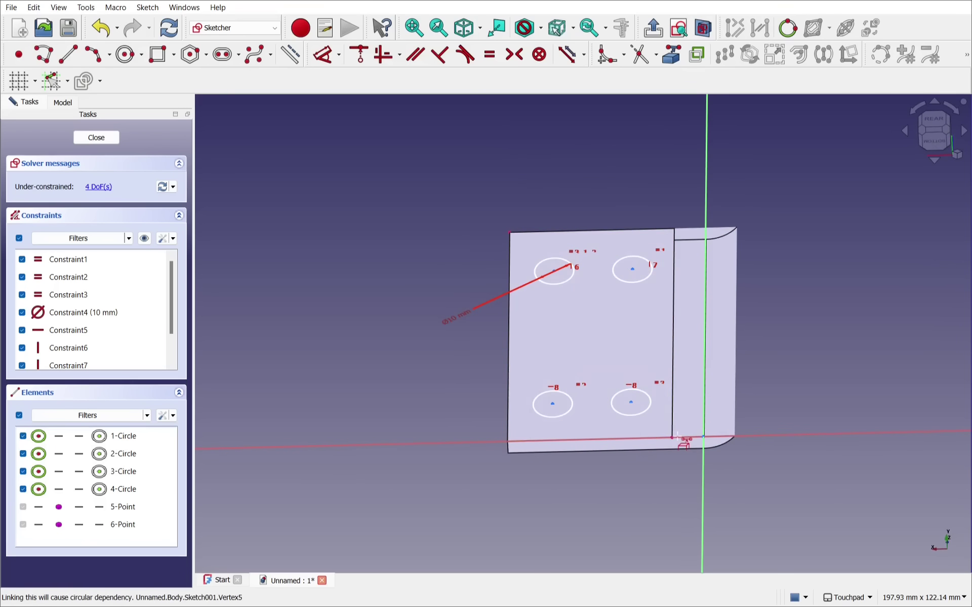
{"action": "key", "text": "4"}
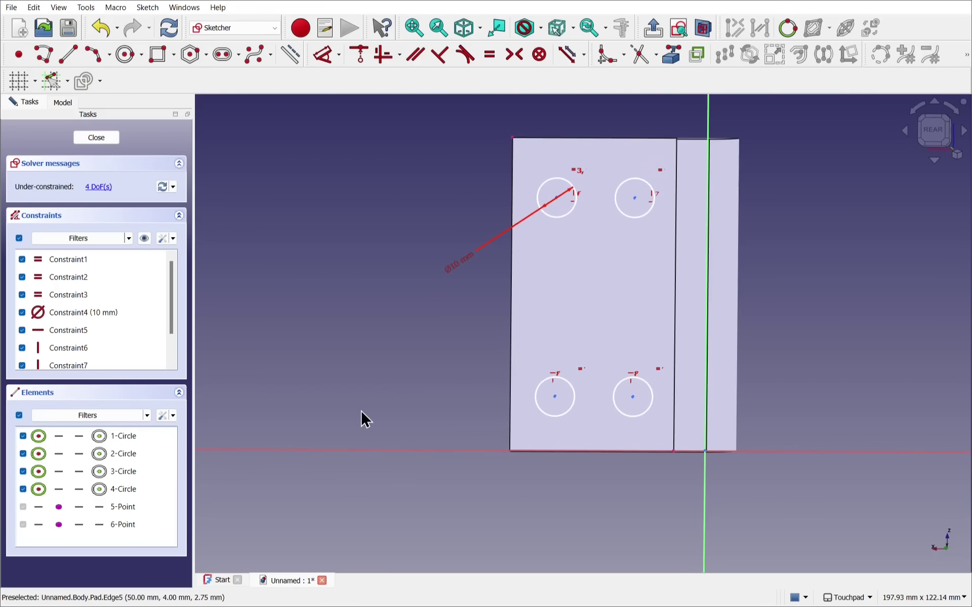
- Dimension the lower inner circle's centre 10 mm vertically from the external point at the plate's lower corner
{"action": "left_click", "coordinate": [636, 399]}
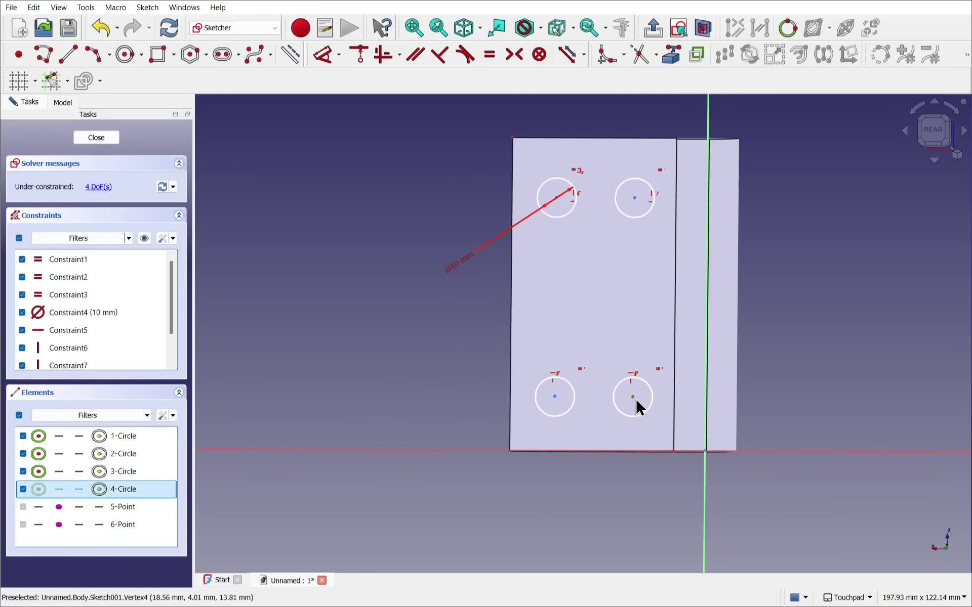
{"action": "left_click", "coordinate": [671, 455]}
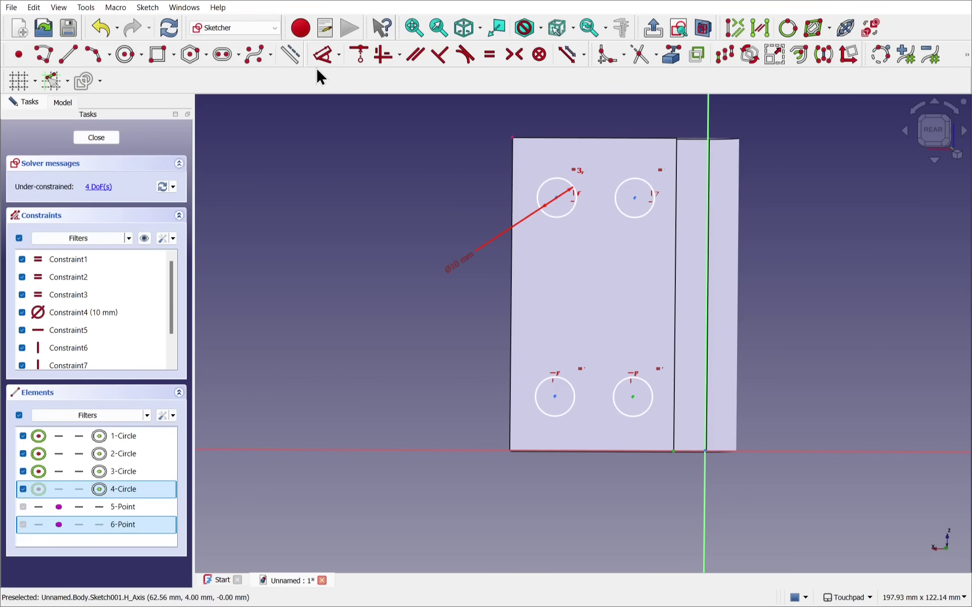
{"action": "left_click", "coordinate": [326, 54]}
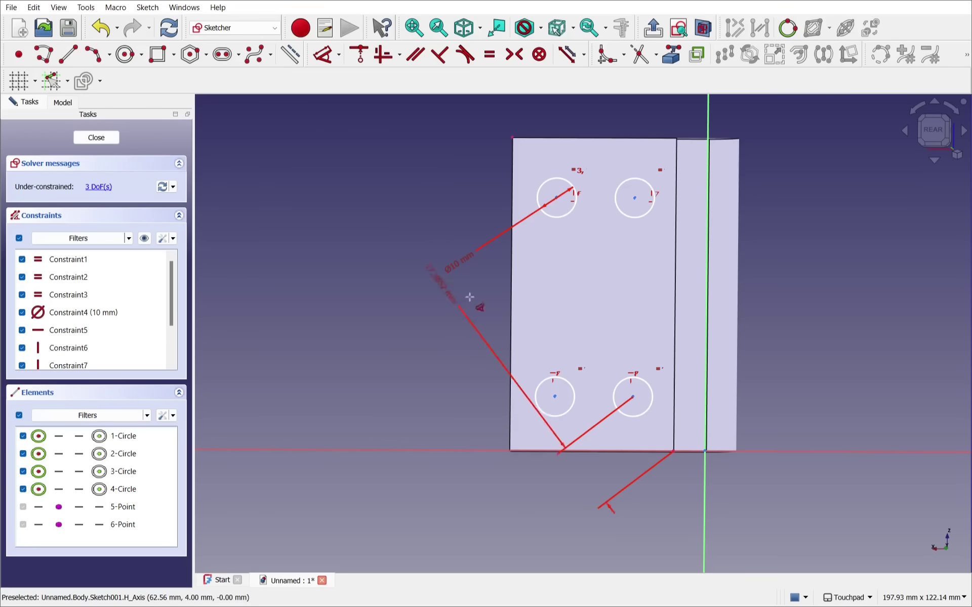
{"action": "left_click", "coordinate": [687, 419]}
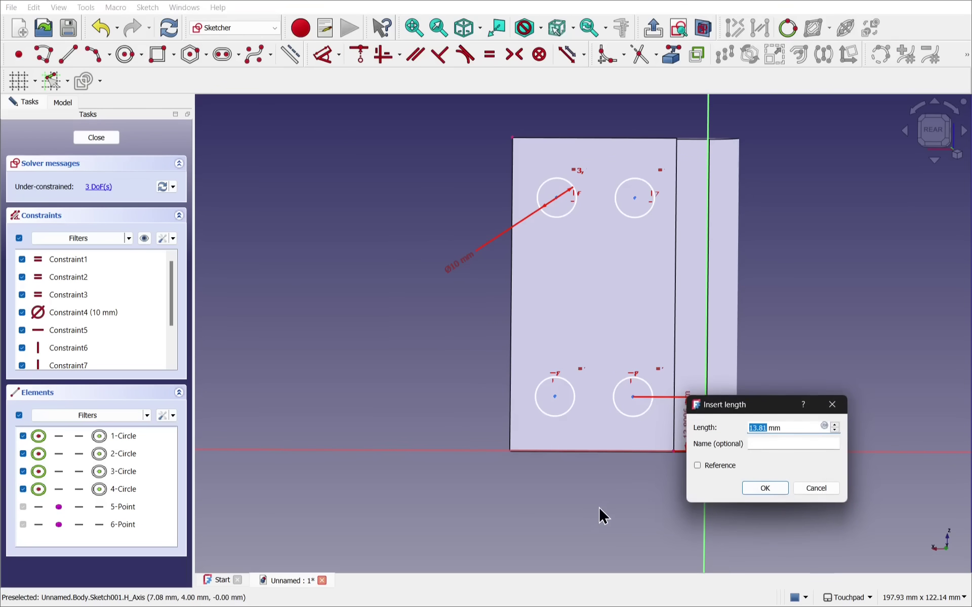
{"action": "type", "text": "10"}
{"action": "key", "text": "Return"}
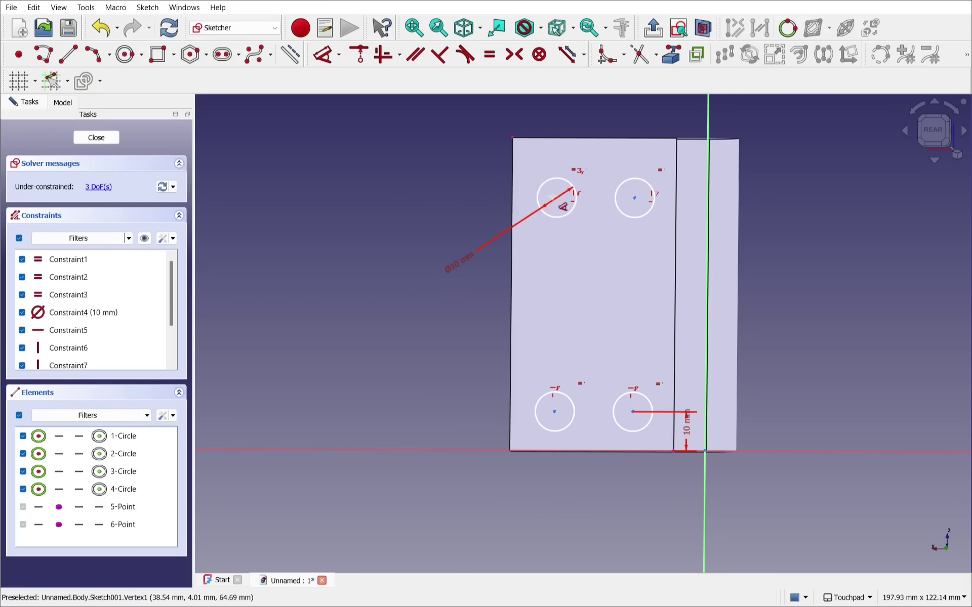
- Dimension the upper outer circle's centre 10 mm vertically from the external point at the plate's upper outer corner
{"action": "left_click", "coordinate": [556, 197]}
{"action": "left_click", "coordinate": [705, 451]}
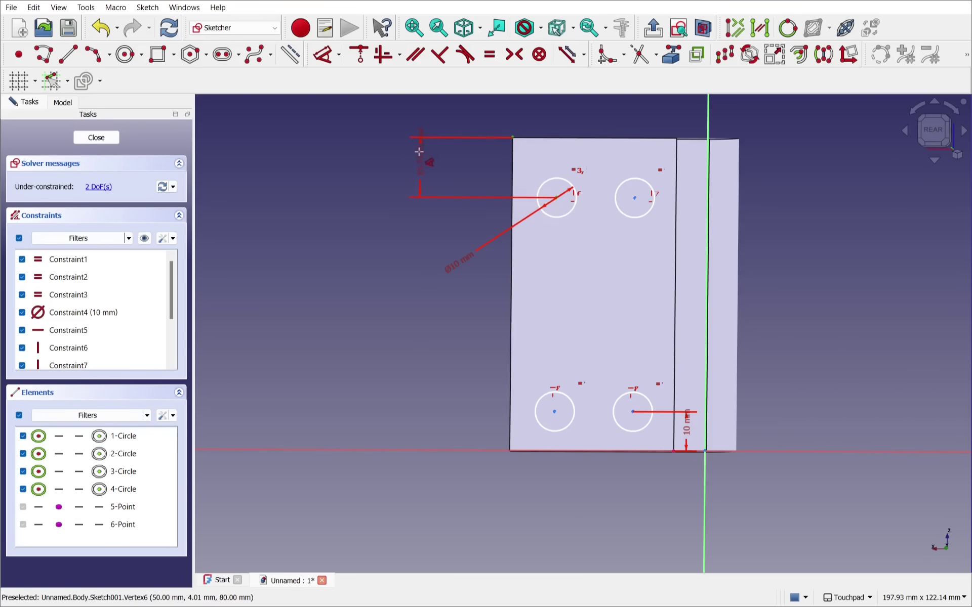
{"action": "left_click", "coordinate": [412, 167]}
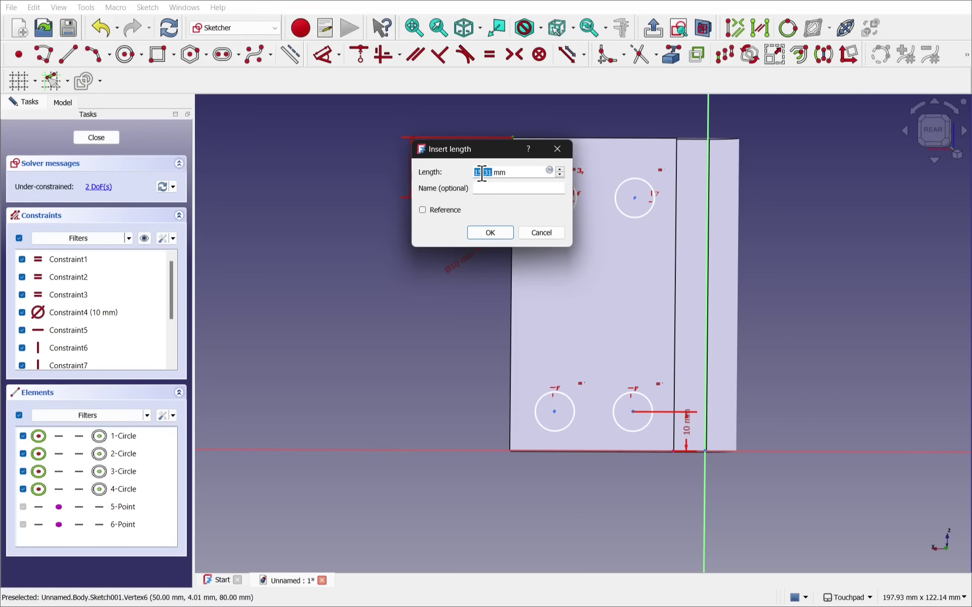
{"action": "type", "text": "10"}
{"action": "key", "text": "Return"}
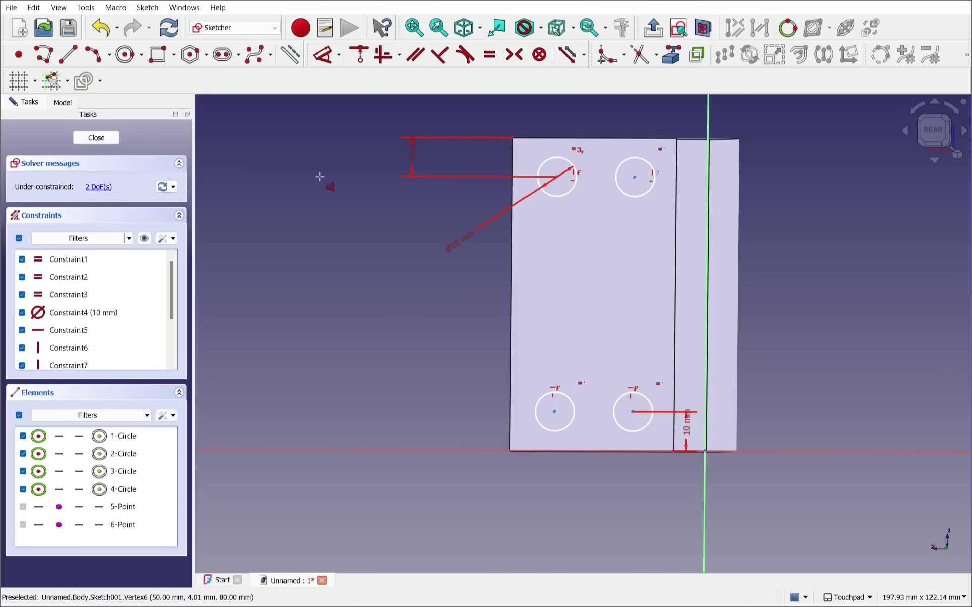
{"action": "right_click", "coordinate": [410, 297]}
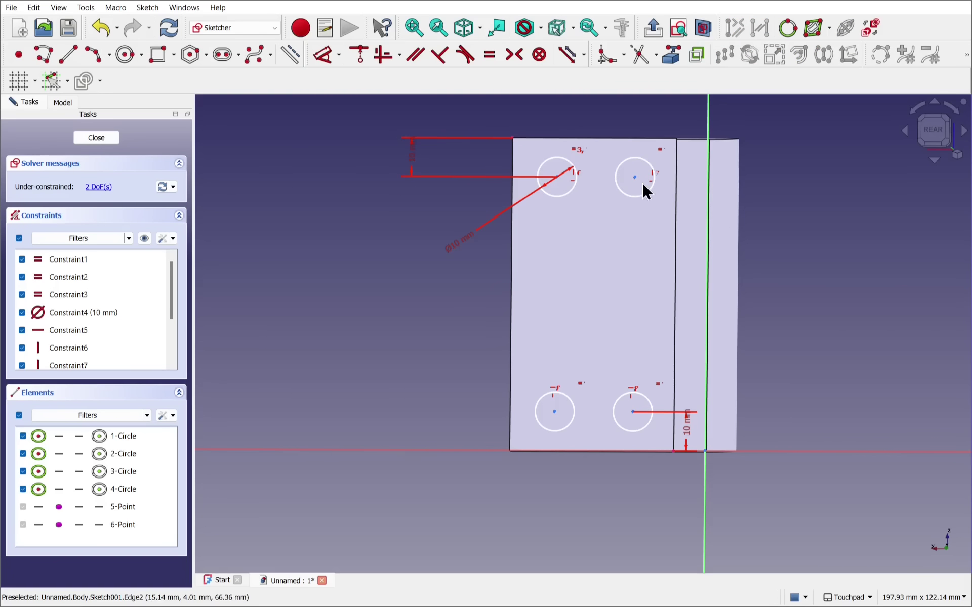
- Shift the inner circles slightly outward and dimension the upper outer circle's centre 10 mm horizontally from the plate's upper outer corner
{"action": "left_click_drag", "start_coordinate": [635, 178], "coordinate": [629, 211]}
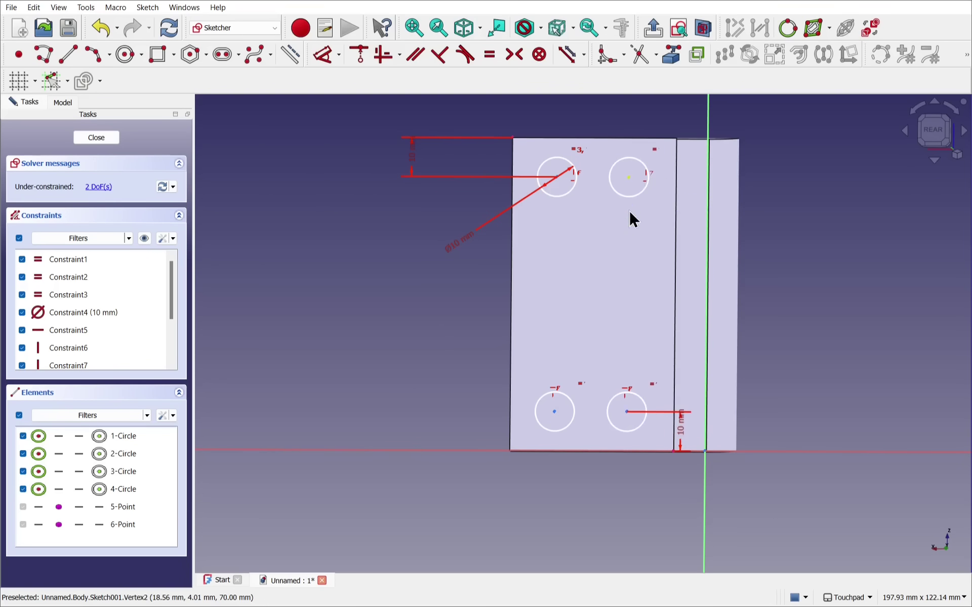
{"action": "mouse_move", "coordinate": [555, 189]}
{"action": "left_mouse_down"}
{"action": "mouse_move", "coordinate": [540, 184]}
{"action": "mouse_move", "coordinate": [575, 190]}
{"action": "mouse_move", "coordinate": [554, 191]}
{"action": "mouse_move", "coordinate": [554, 177]}
{"action": "left_mouse_up"}
{"action": "left_click", "coordinate": [554, 177]}
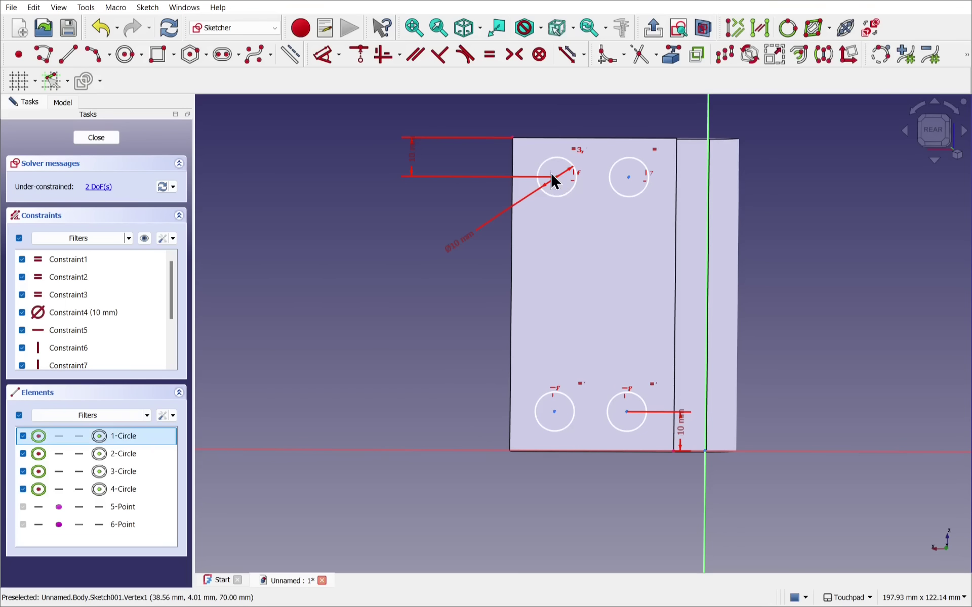
{"action": "left_click", "coordinate": [512, 138]}
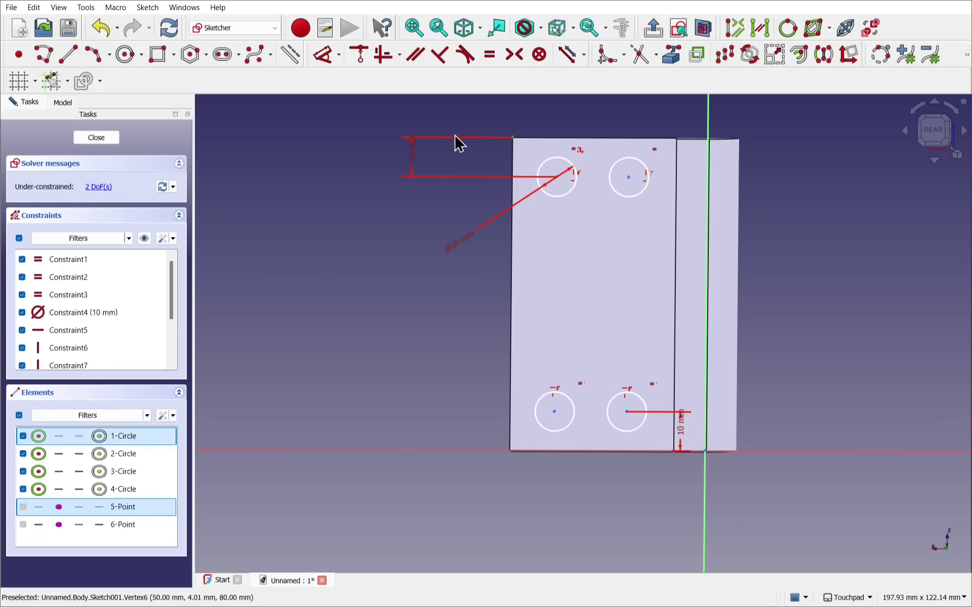
{"action": "left_click", "coordinate": [323, 55]}
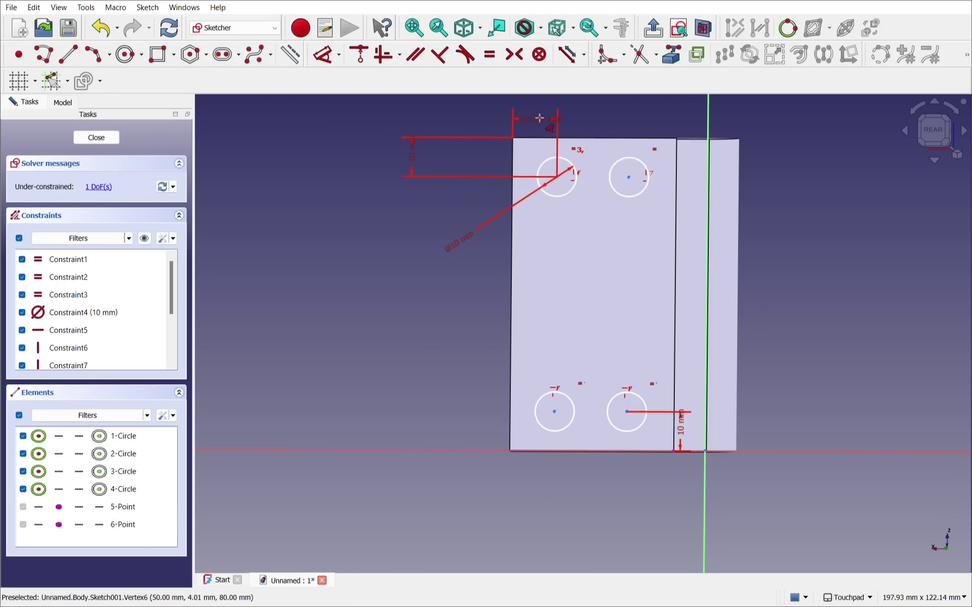
{"action": "left_click", "coordinate": [538, 126]}
{"action": "type", "text": "10"}
{"action": "key", "text": "Return"}
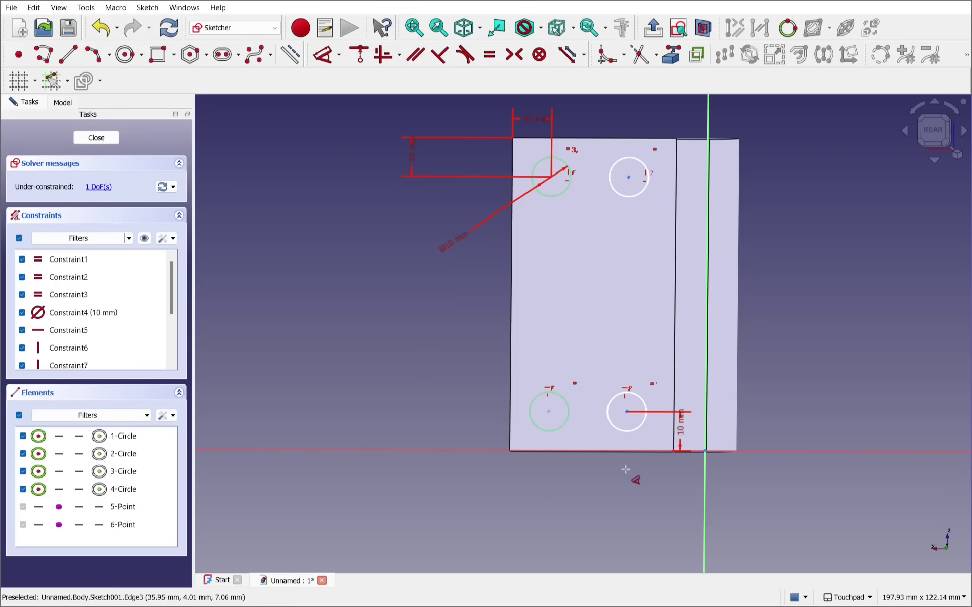
- Dimension the lower inner circle's centre 20 mm horizontally from the sketch's vertical axis
{"action": "left_click", "coordinate": [627, 412]}
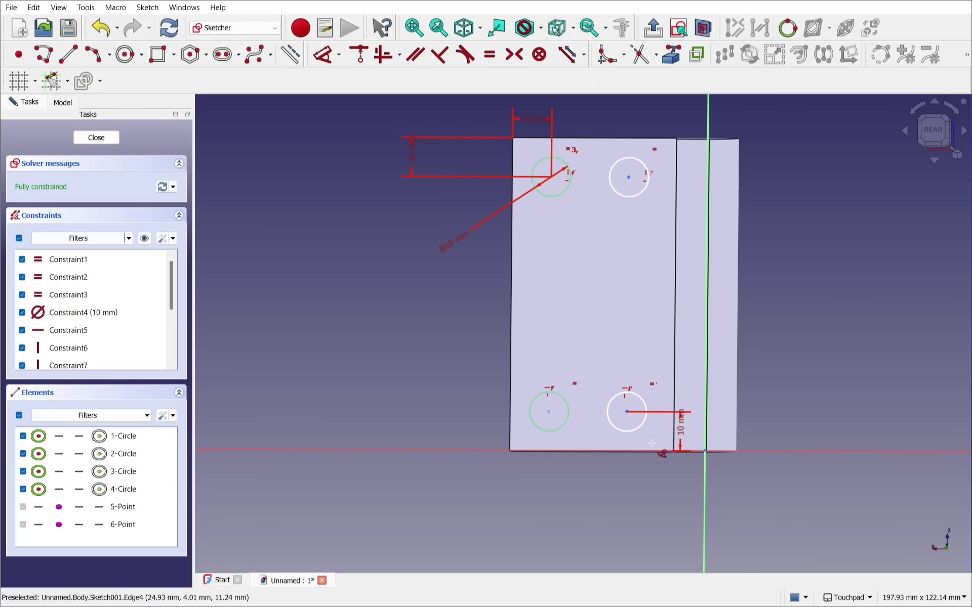
{"action": "left_click", "coordinate": [627, 411]}
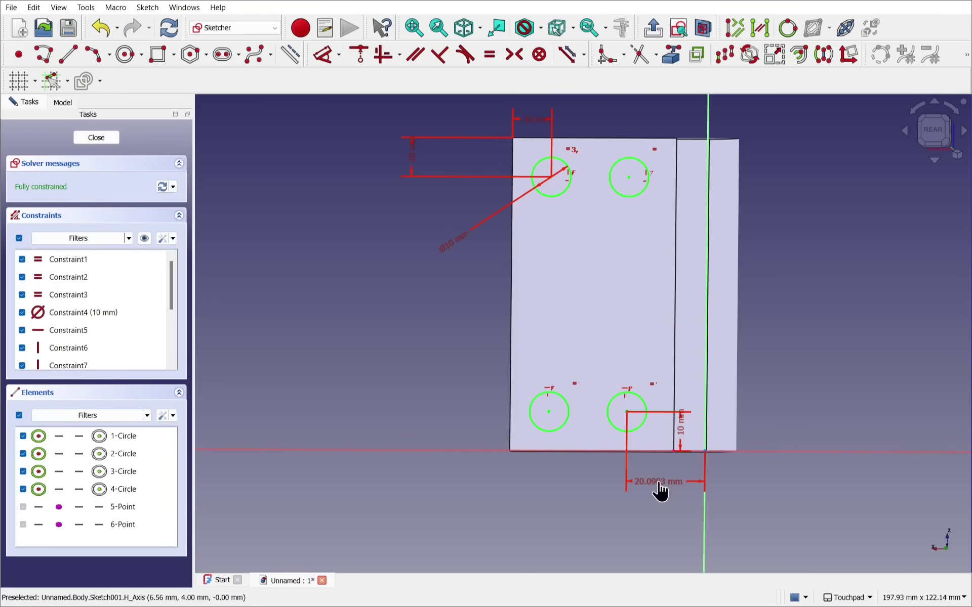
{"action": "left_click", "coordinate": [657, 490]}
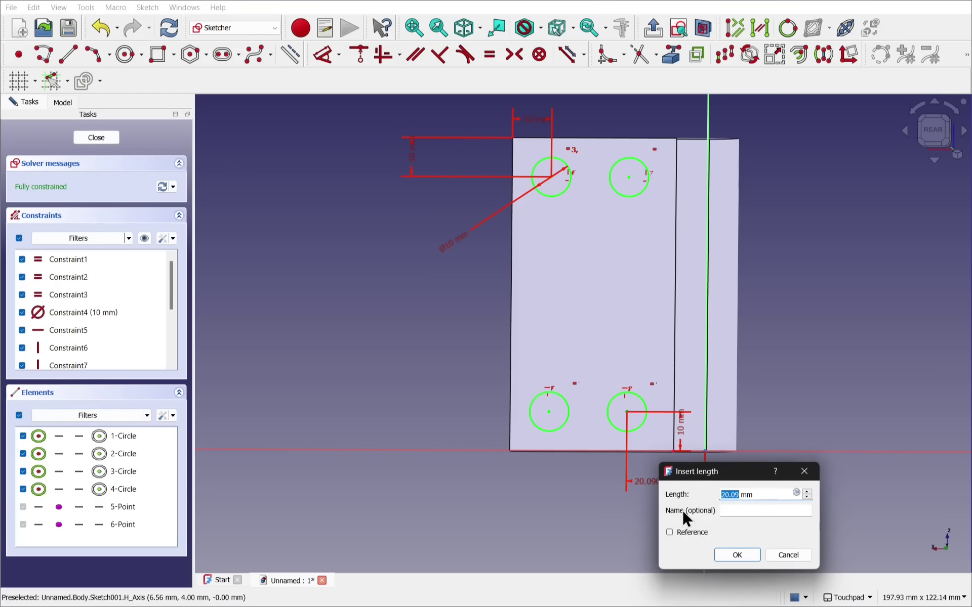
{"action": "type", "text": "20"}
{"action": "key", "text": "Return"}
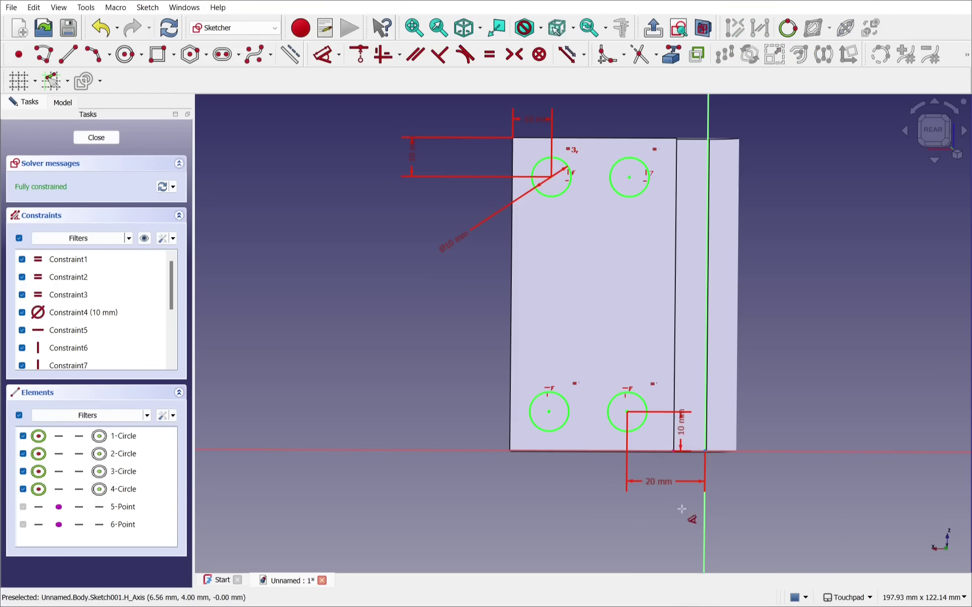
- Leave the sketch and cut its four circles into the plate as a 5 mm deep pocket
{"action": "left_click", "coordinate": [109, 134]}
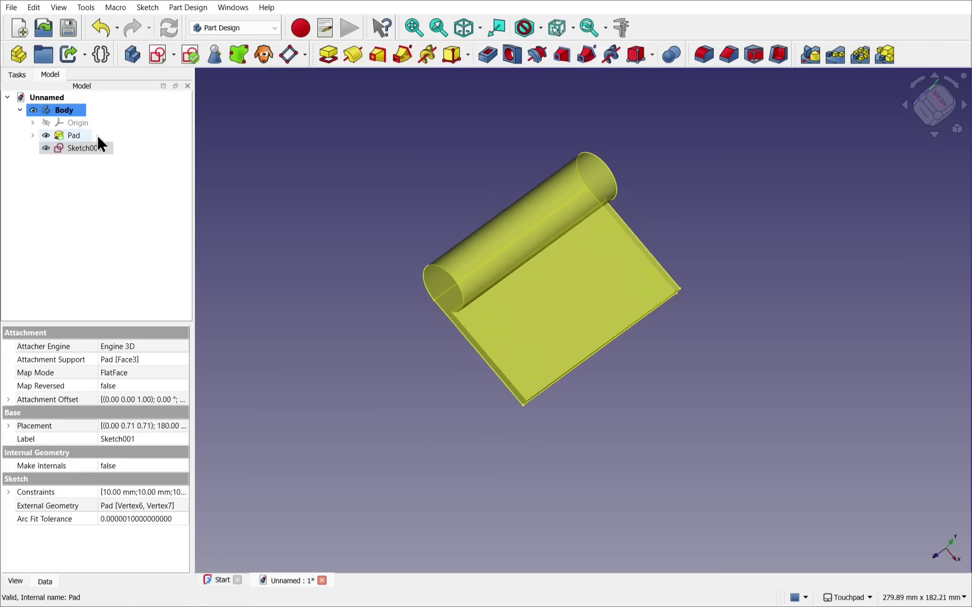
{"action": "left_click", "coordinate": [76, 148]}
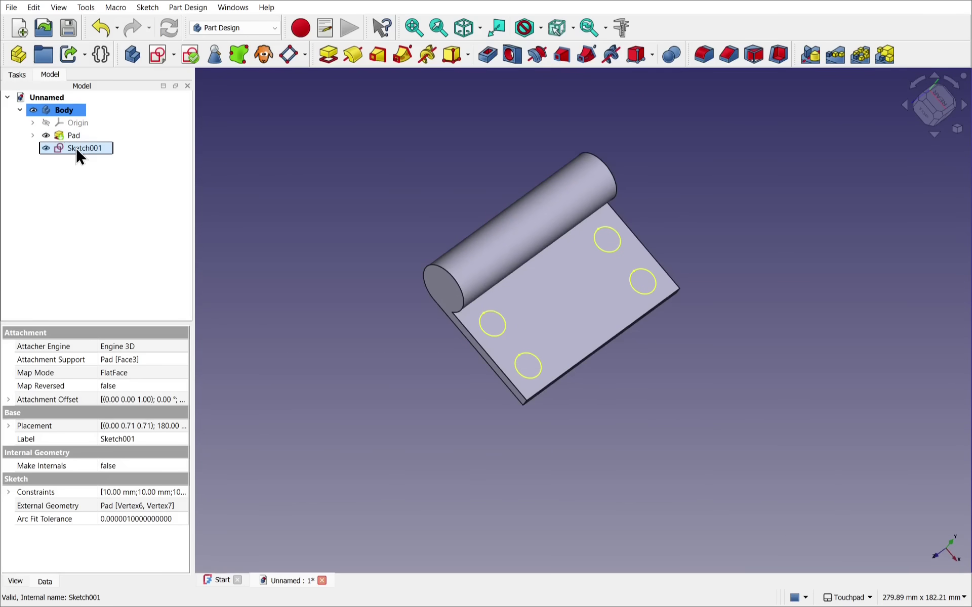
{"action": "left_click", "coordinate": [492, 59]}
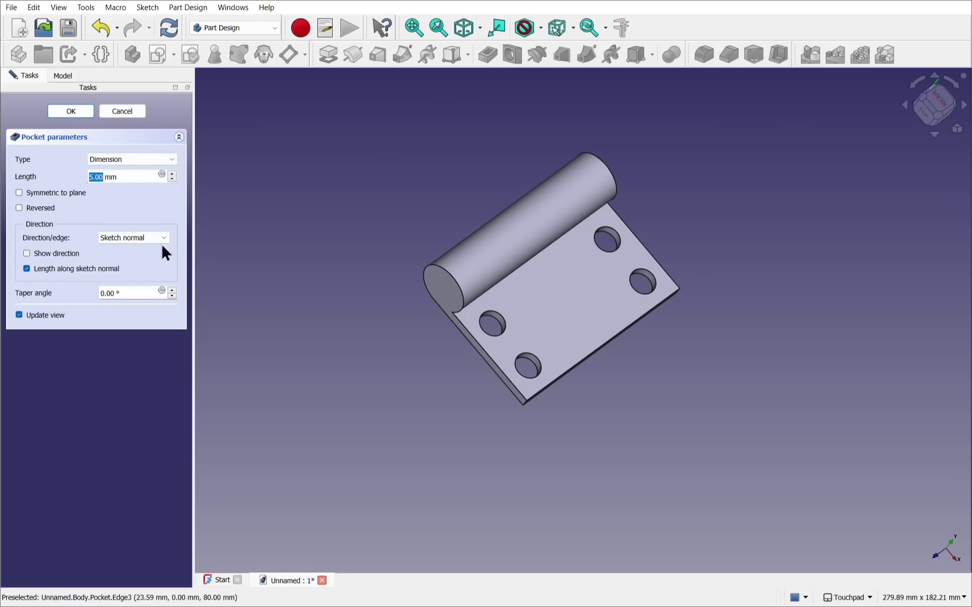
{"action": "left_click", "coordinate": [67, 114]}
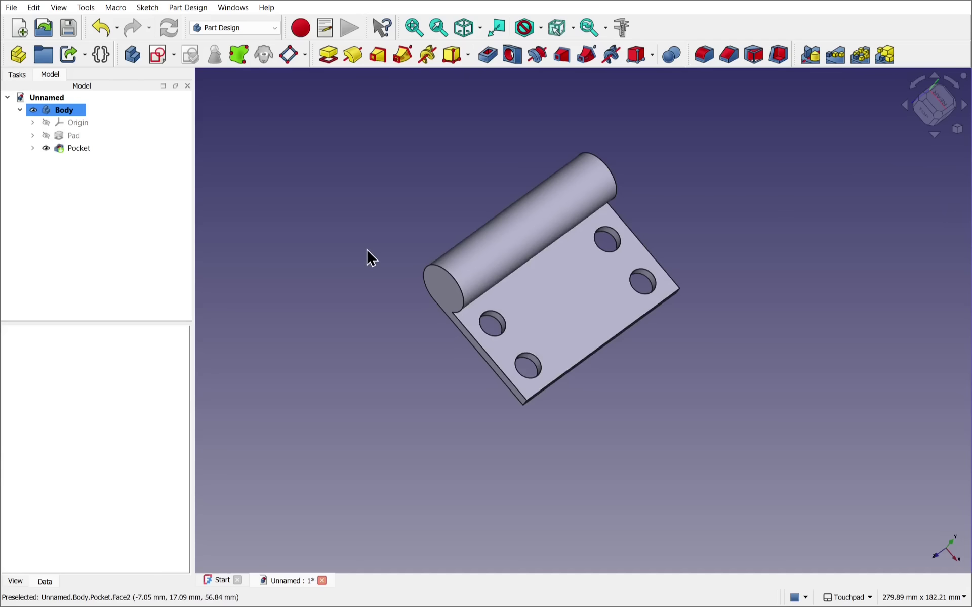
- Start a sketch on the hinge's end face and reference the cylinder's outer arc as external geometry
{"action": "left_click", "coordinate": [451, 291]}
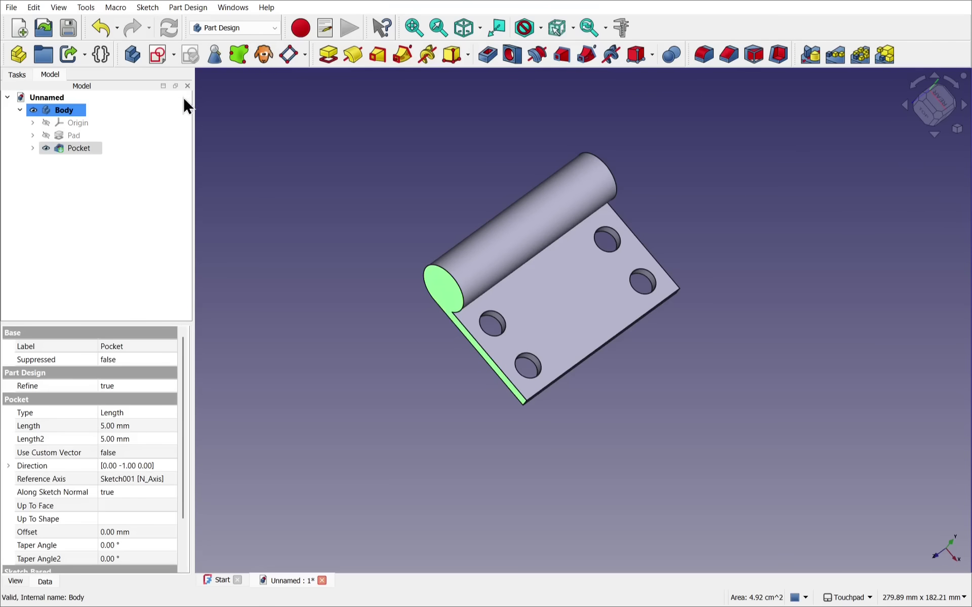
{"action": "left_click", "coordinate": [161, 58]}
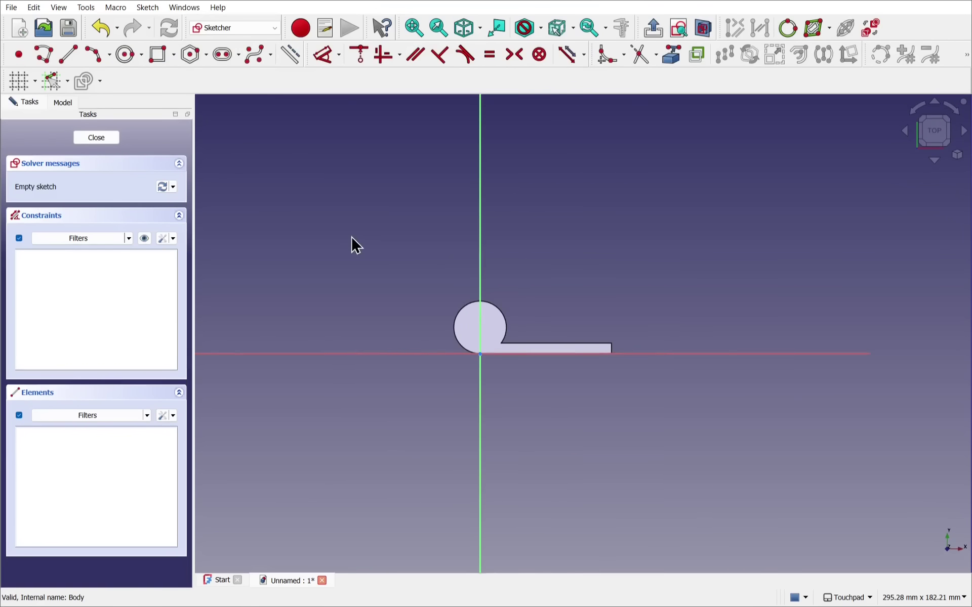
{"action": "scroll", "coordinate": [410, 276], "scroll_direction": "up", "scroll_amount": 3}
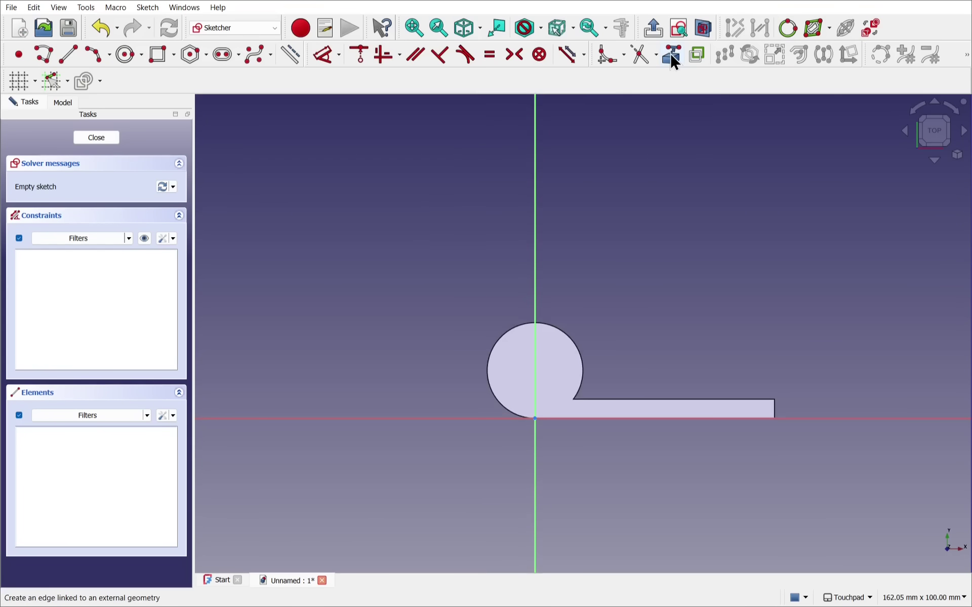
{"action": "right_click", "coordinate": [638, 172]}
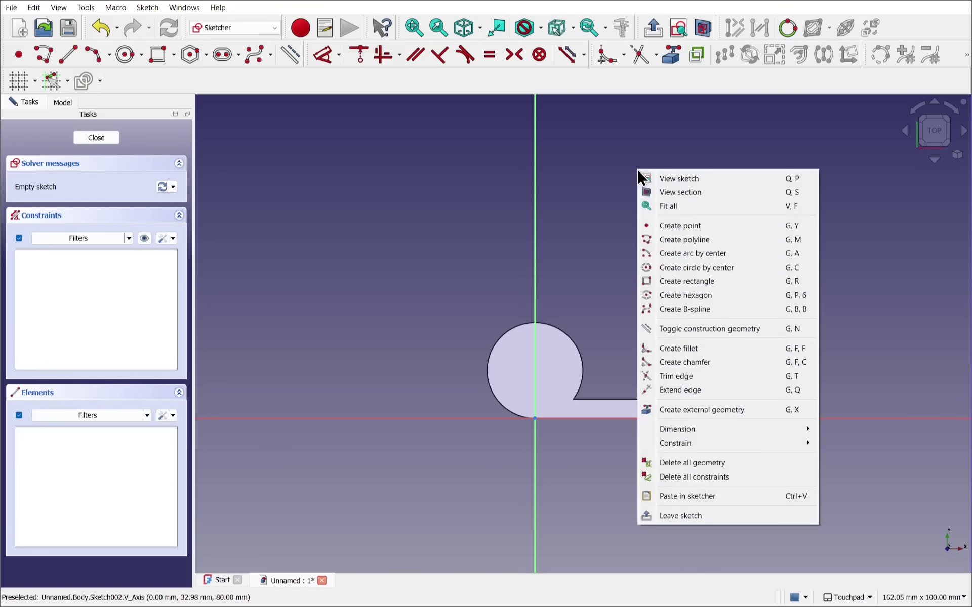
{"action": "left_click", "coordinate": [711, 410]}
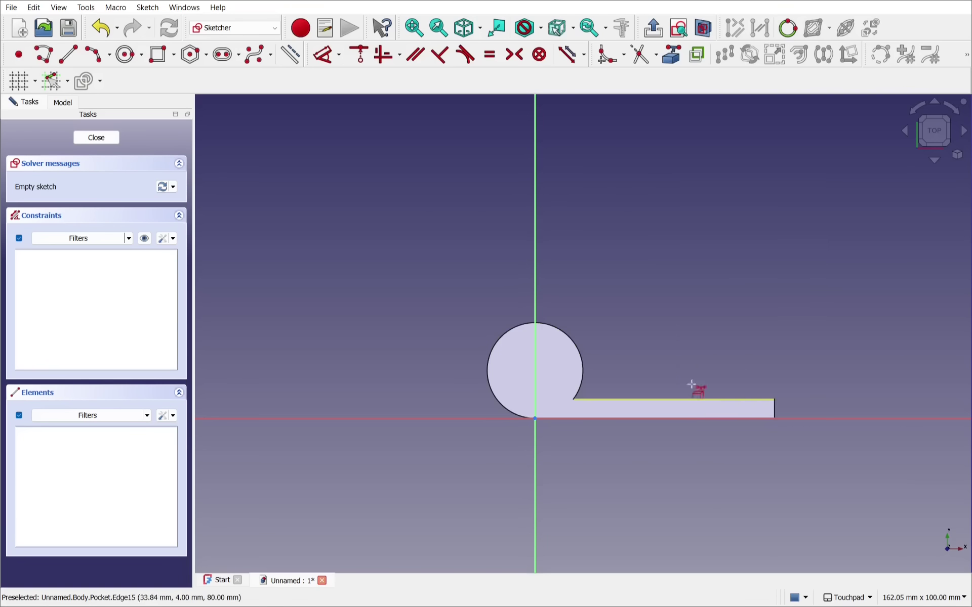
{"action": "left_click", "coordinate": [574, 337]}
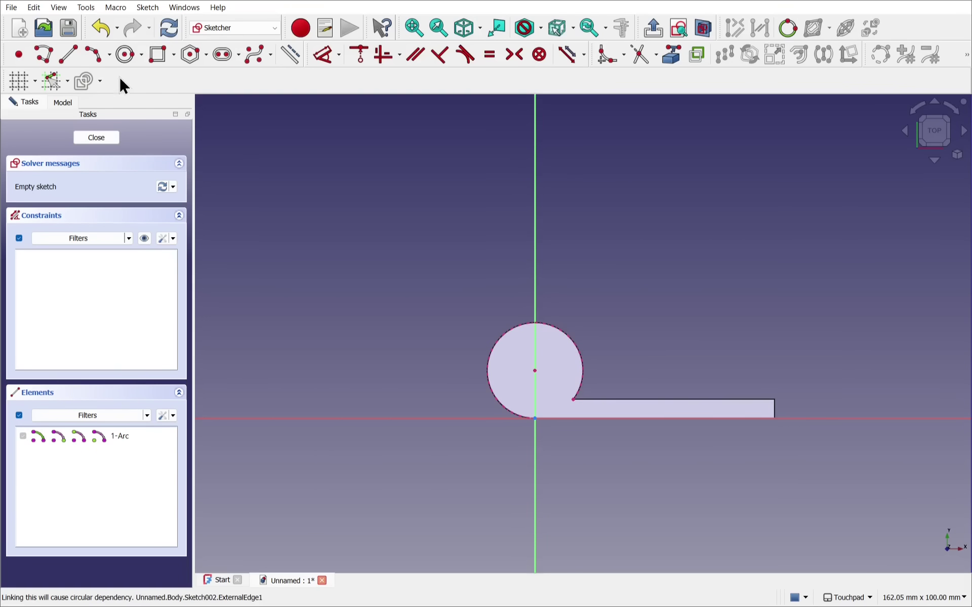
- Draw a circle centred on the referenced arc and matching its radius, and close the sketch
{"action": "left_click", "coordinate": [125, 62]}
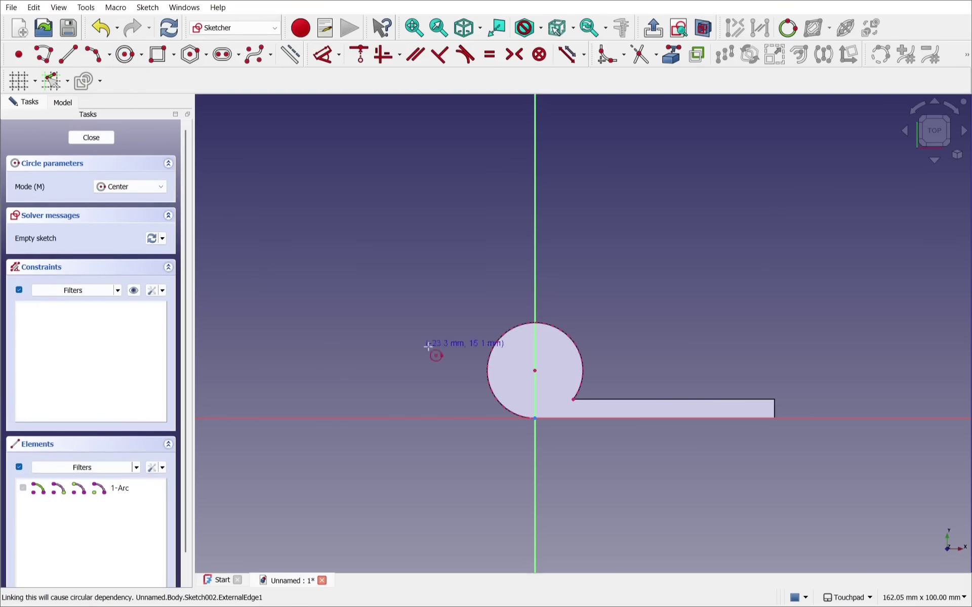
{"action": "left_click", "coordinate": [535, 371]}
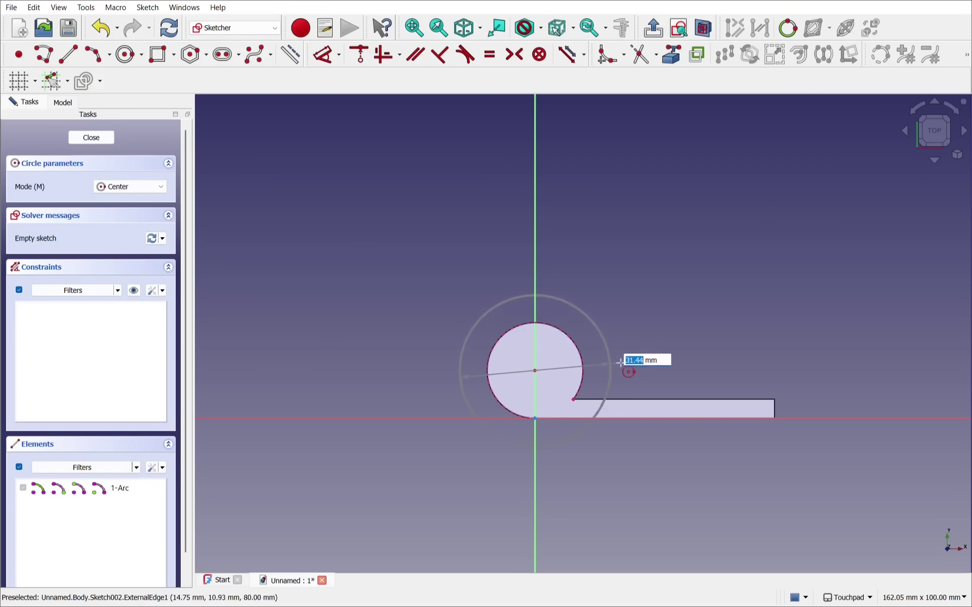
{"action": "left_click", "coordinate": [577, 351]}
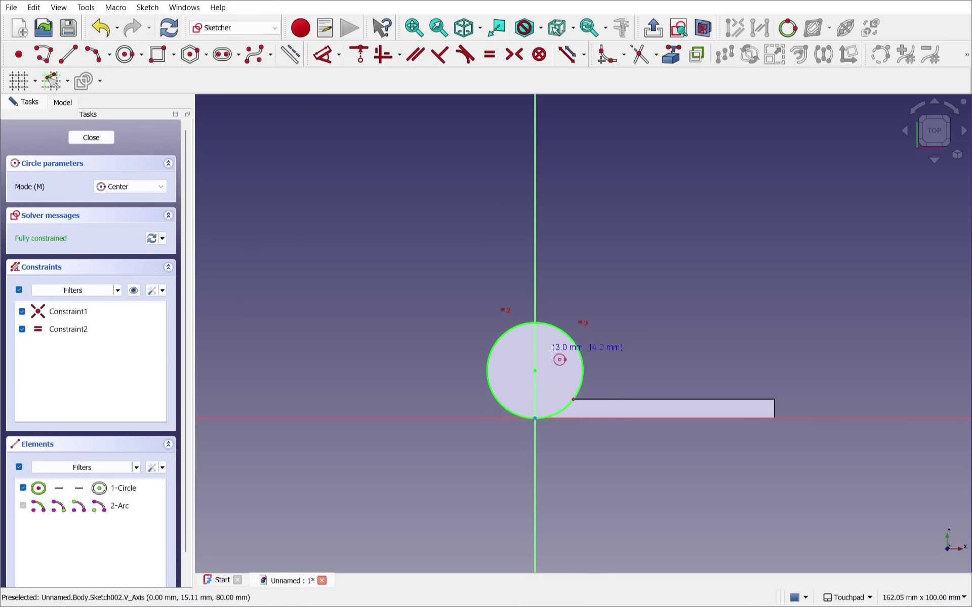
{"action": "right_click", "coordinate": [638, 282]}
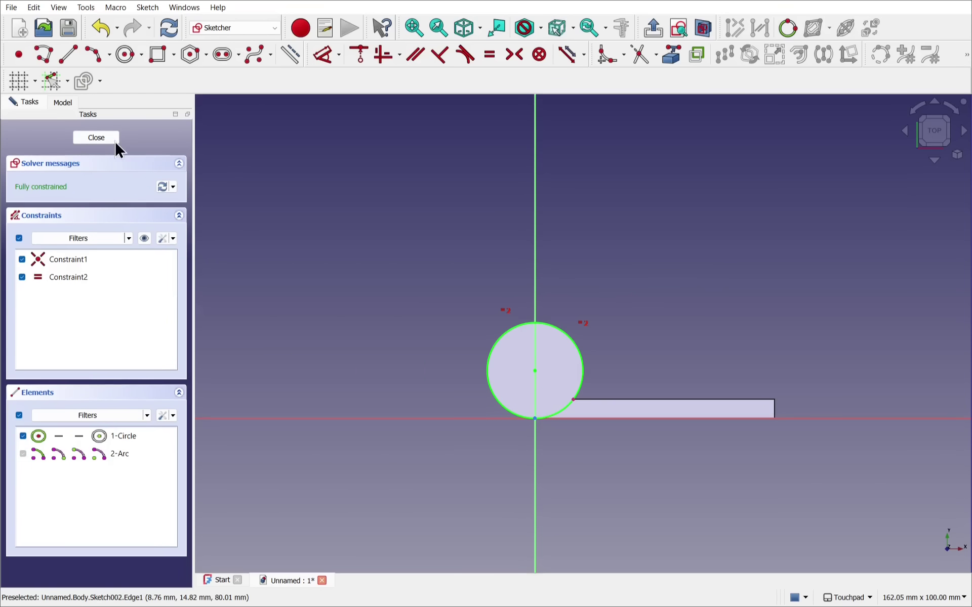
{"action": "left_click", "coordinate": [96, 138]}
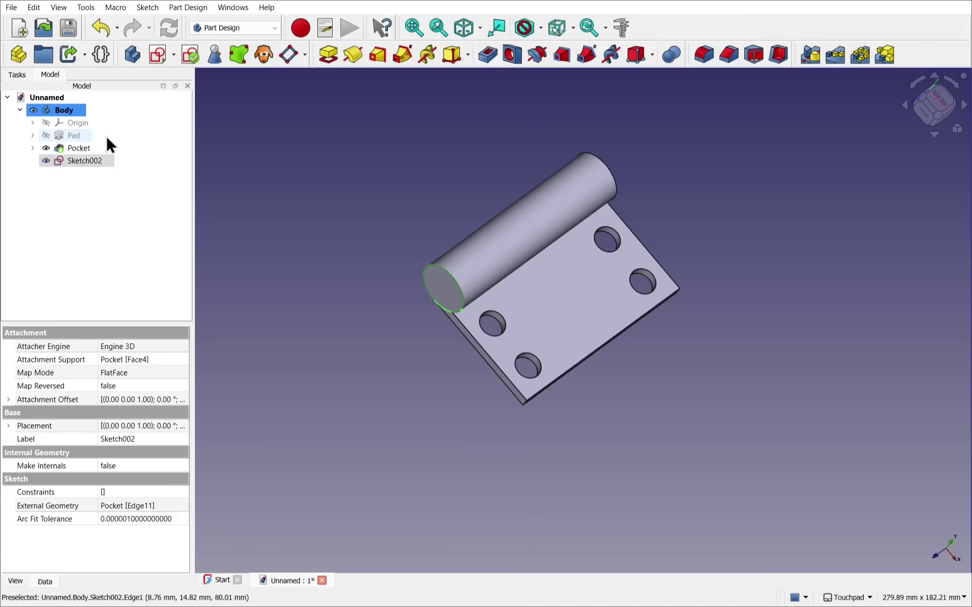
- Pocket the circle sketch 40 mm deep along the cylinder to remove half of its length
{"action": "left_click", "coordinate": [77, 160]}
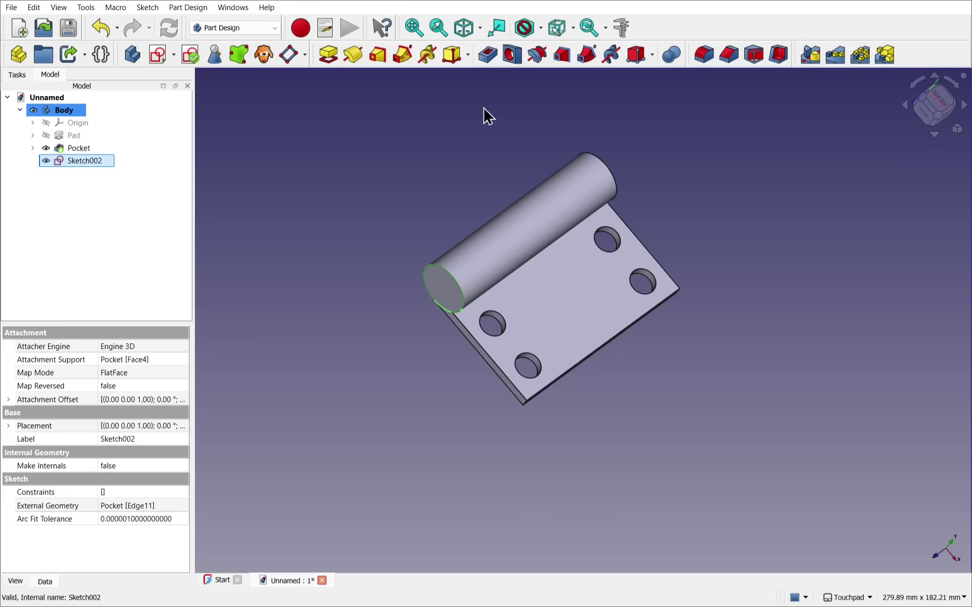
{"action": "left_click", "coordinate": [494, 53]}
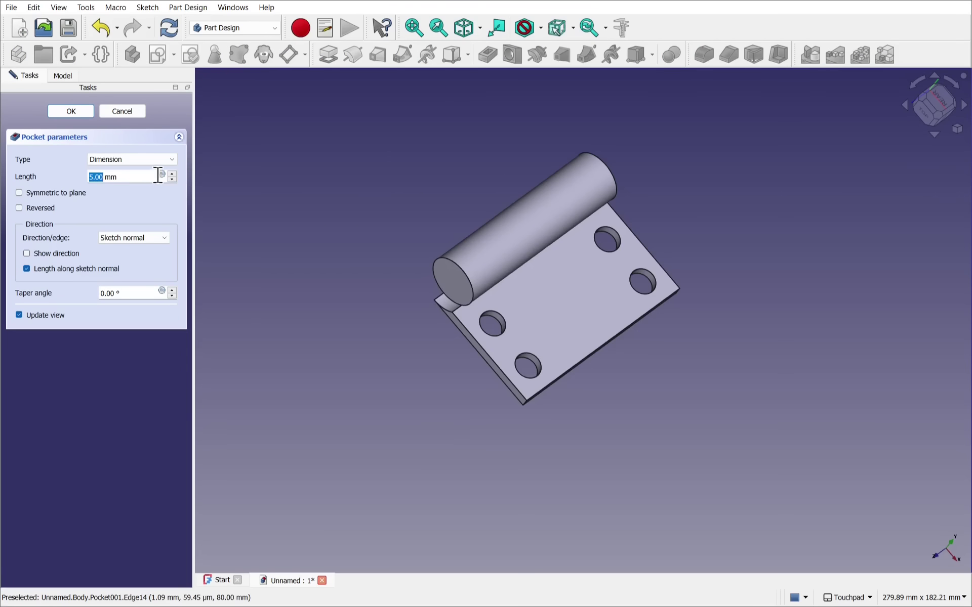
{"action": "scroll", "coordinate": [172, 171], "scroll_direction": "up", "scroll_amount": 11}
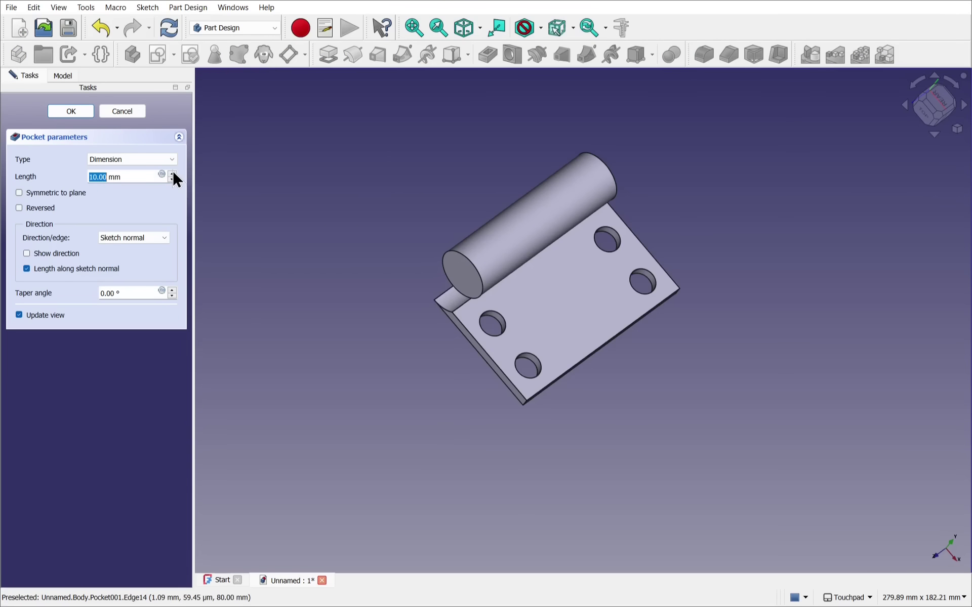
{"action": "scroll", "coordinate": [172, 171], "scroll_direction": "up", "scroll_amount": 19}
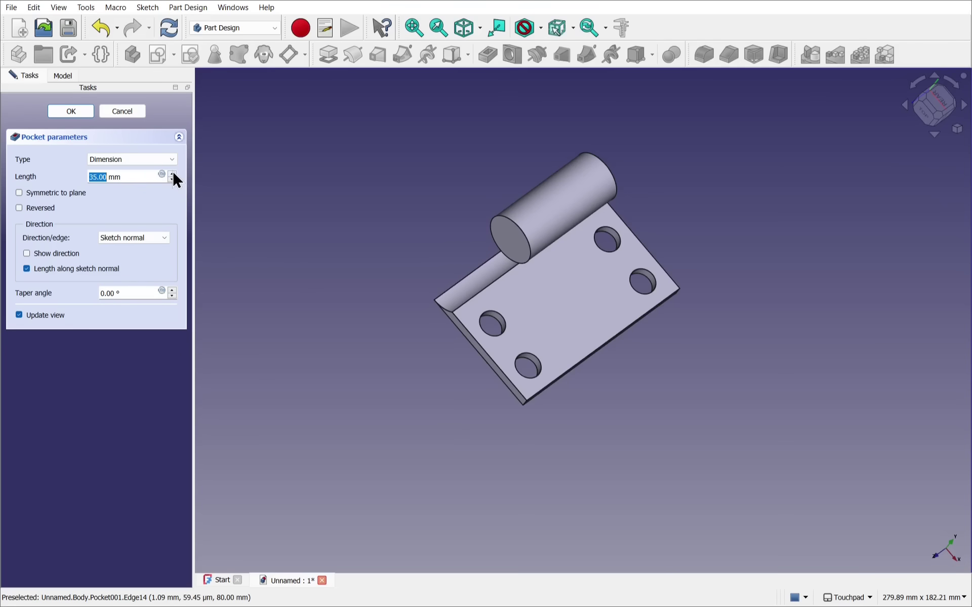
{"action": "type", "text": "40"}
{"action": "left_click", "coordinate": [69, 112]}
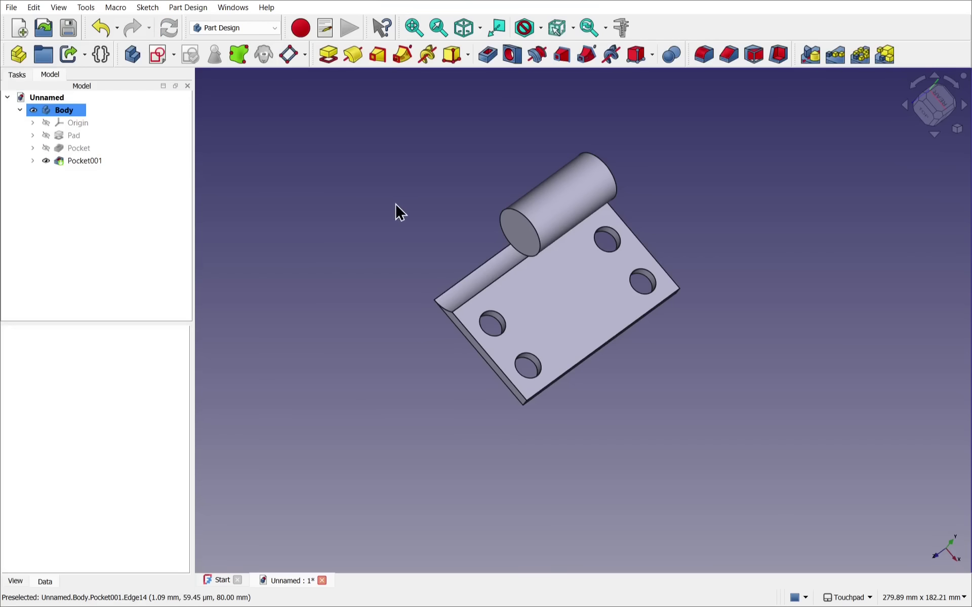
- Rename the body as TemplateBody and save the document as Hinge
{"action": "left_click", "coordinate": [941, 102]}
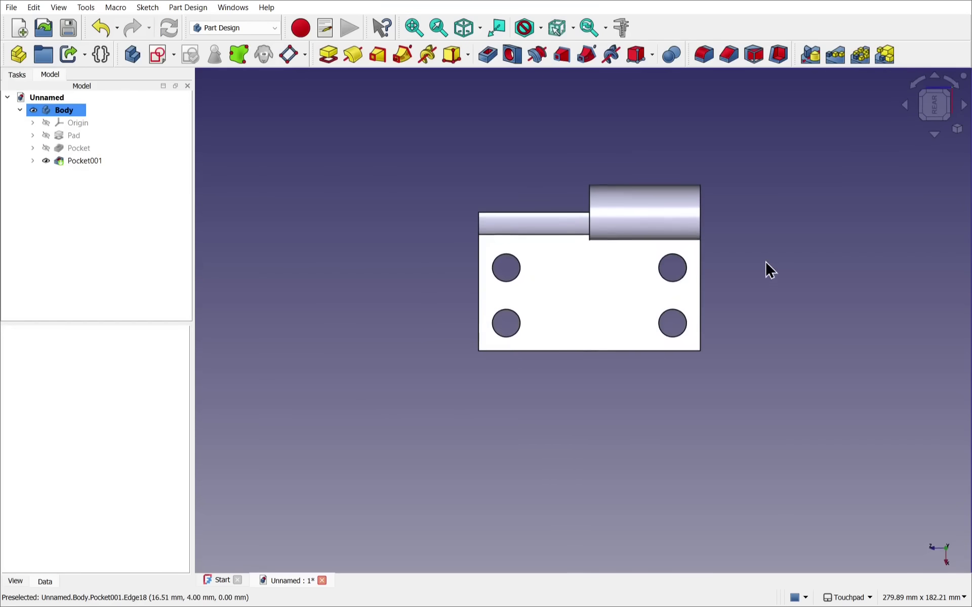
{"action": "right_click", "coordinate": [65, 109]}
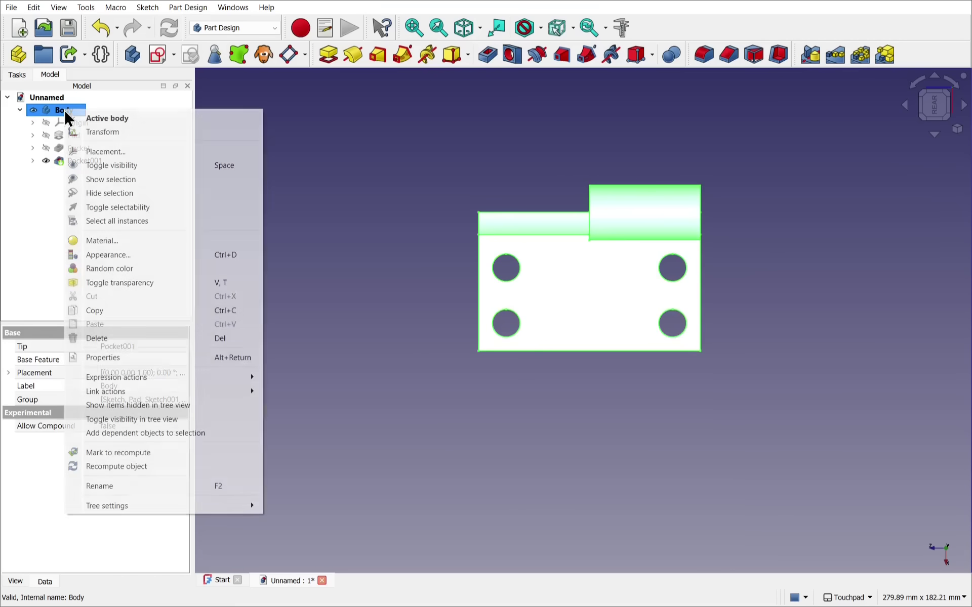
{"action": "left_click", "coordinate": [139, 484]}
{"action": "type", "text": "Template"}
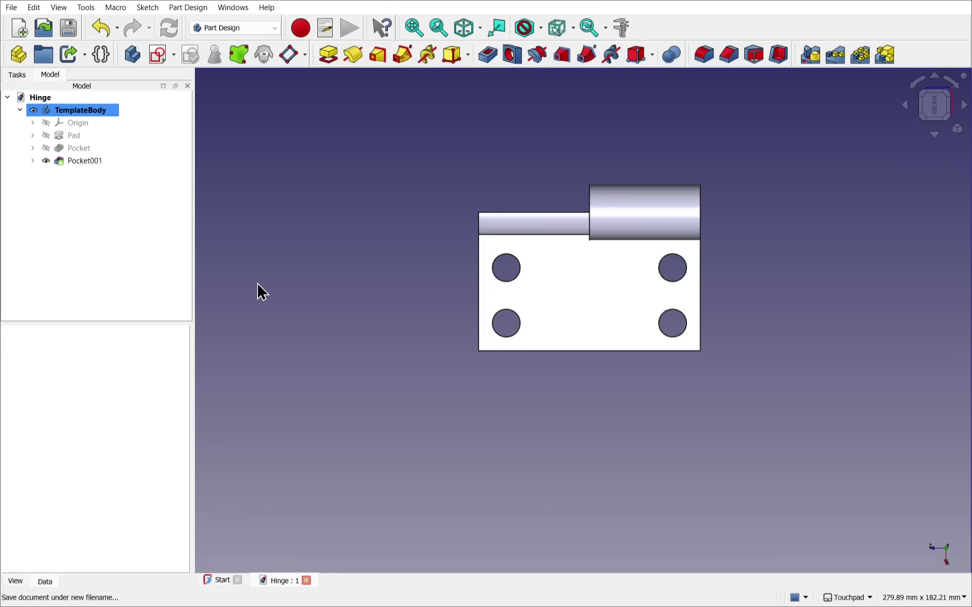
- Create a clone from TemplateBody's last pocket feature and hide the template body
{"action": "left_click_drag", "start_coordinate": [257, 283], "coordinate": [410, 262], "text": "alt"}
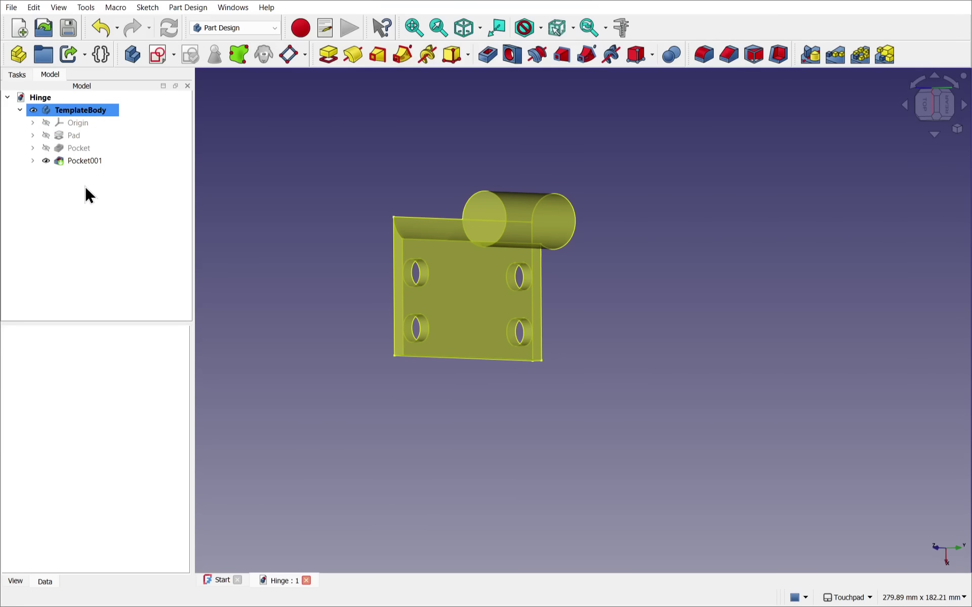
{"action": "left_click", "coordinate": [80, 162]}
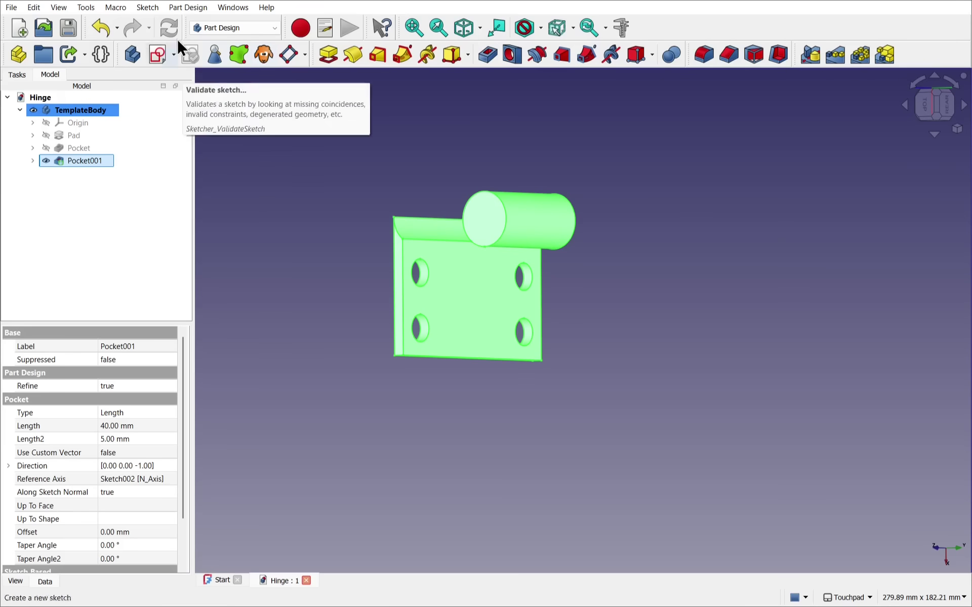
{"action": "left_click", "coordinate": [175, 6]}
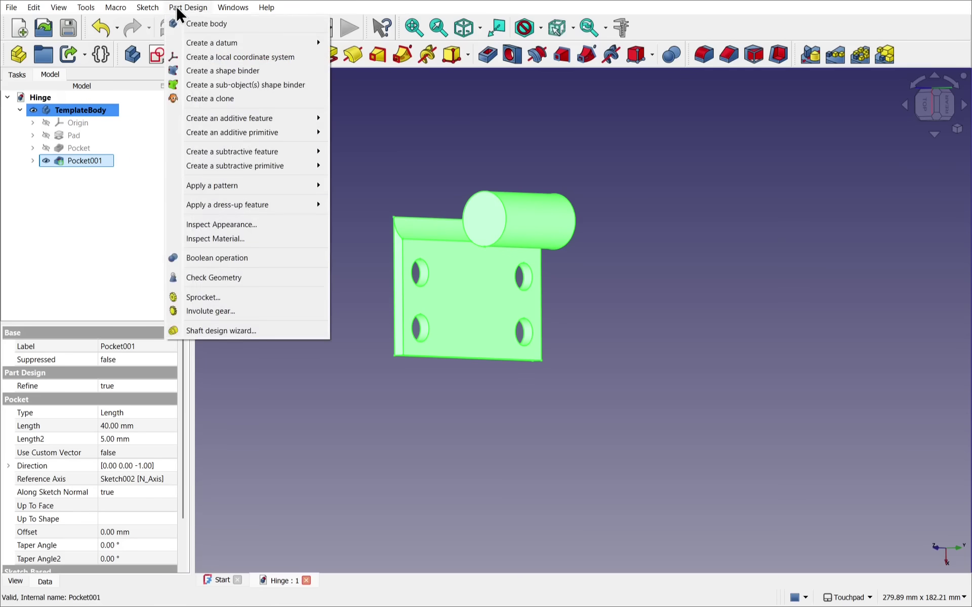
{"action": "left_click", "coordinate": [224, 98]}
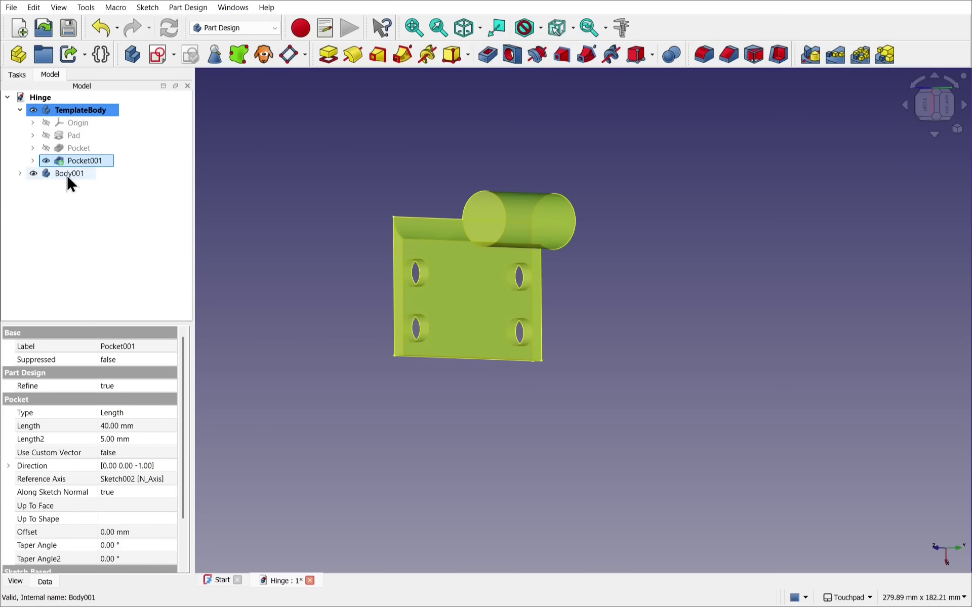
{"action": "left_click", "coordinate": [99, 110]}
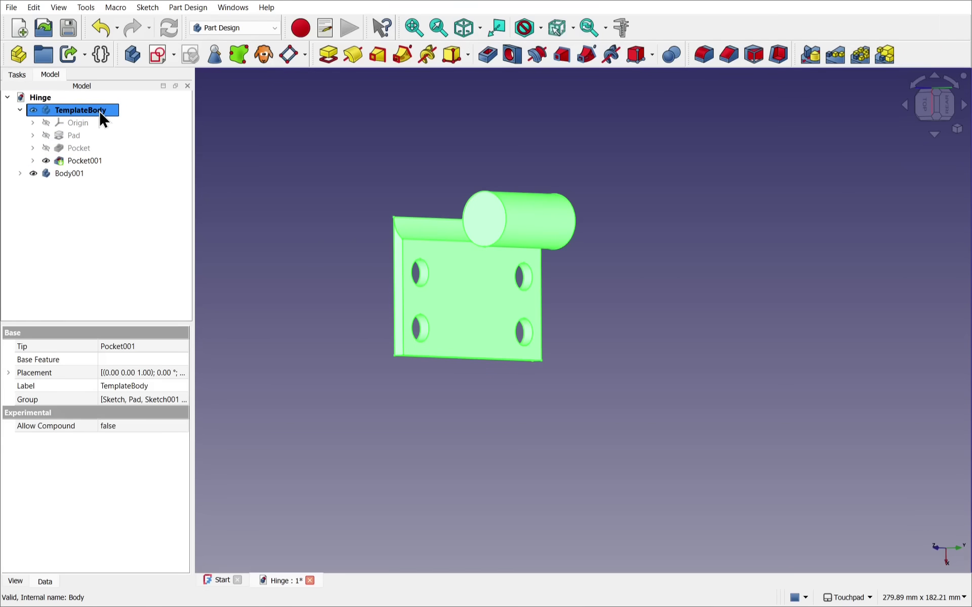
{"action": "key", "text": "space"}
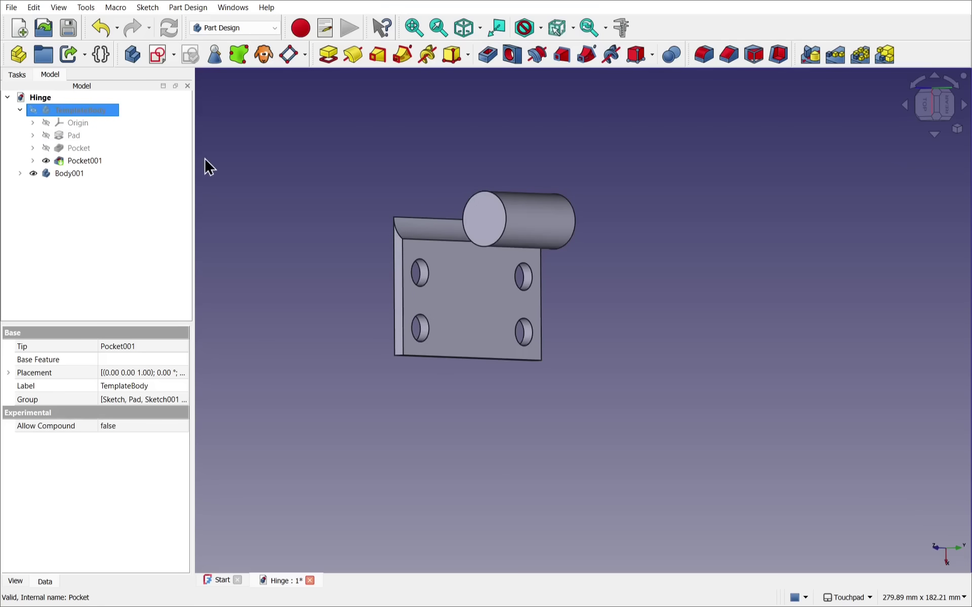
- Transform the cloned body by moving it about 113 mm along the negative Z axis
{"action": "left_click", "coordinate": [71, 174]}
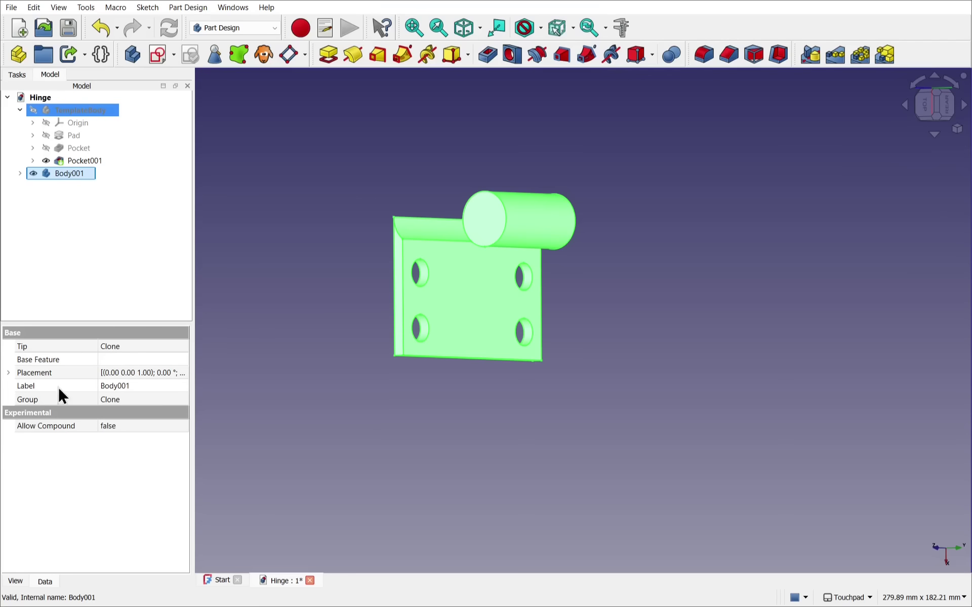
{"action": "left_click", "coordinate": [9, 372]}
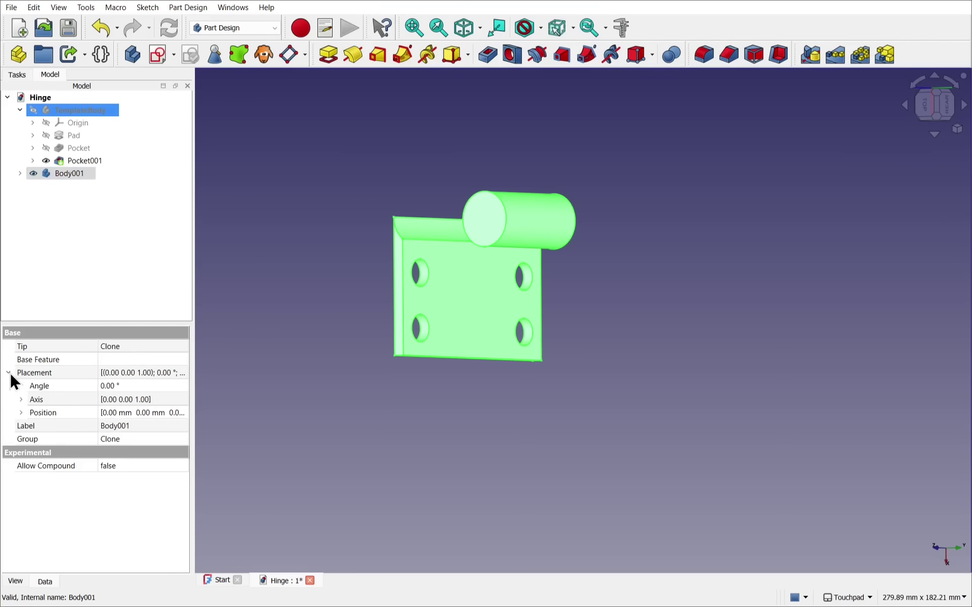
{"action": "left_click", "coordinate": [8, 372]}
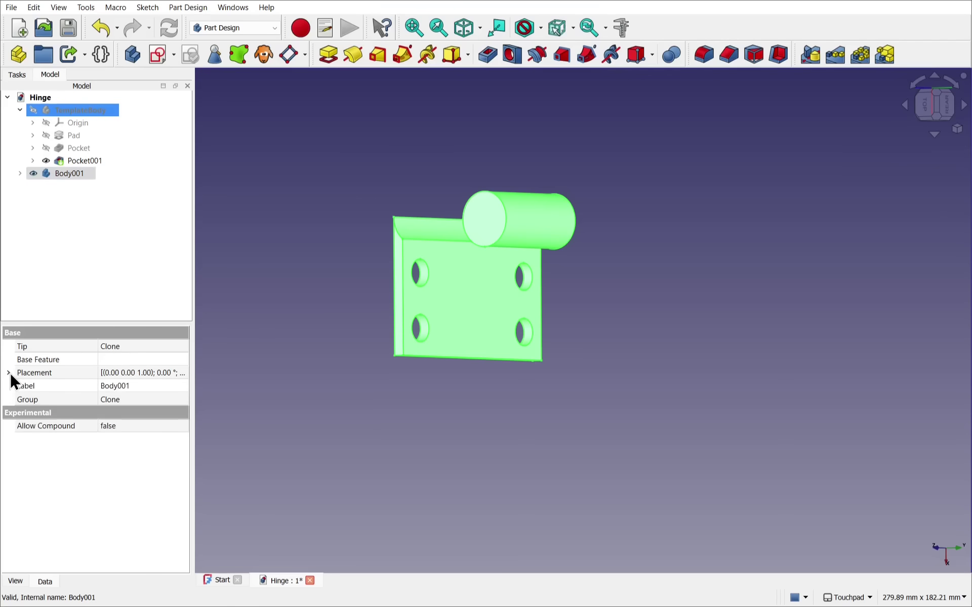
{"action": "right_click", "coordinate": [61, 174]}
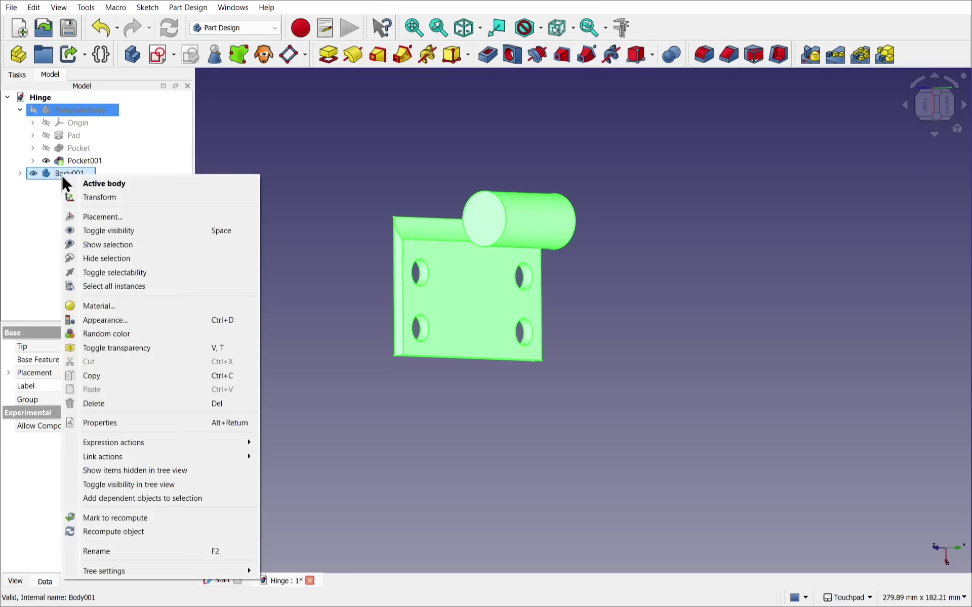
{"action": "left_click", "coordinate": [91, 198]}
{"action": "left_click_drag", "start_coordinate": [478, 218], "coordinate": [676, 228]}
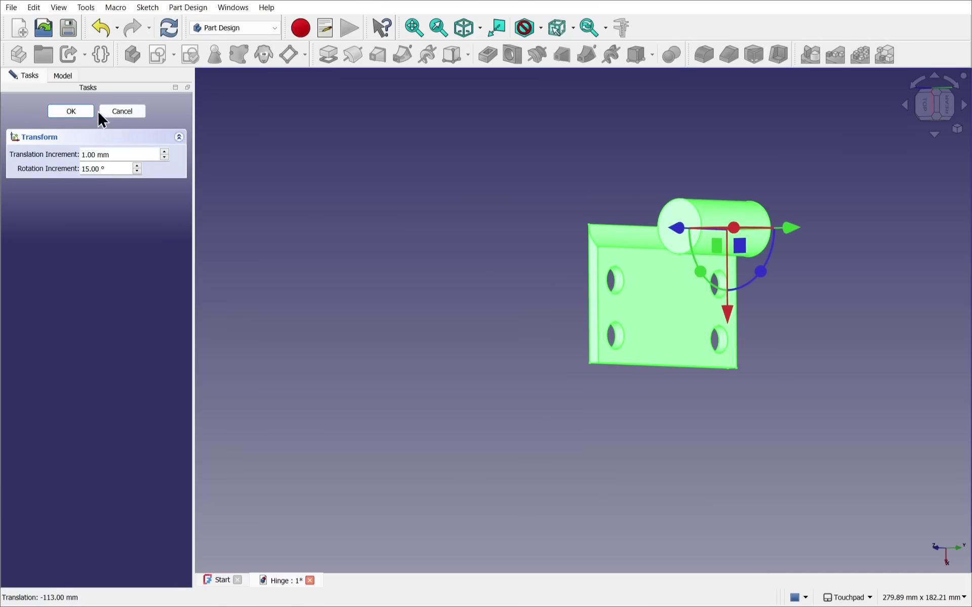
{"action": "left_click", "coordinate": [77, 111]}
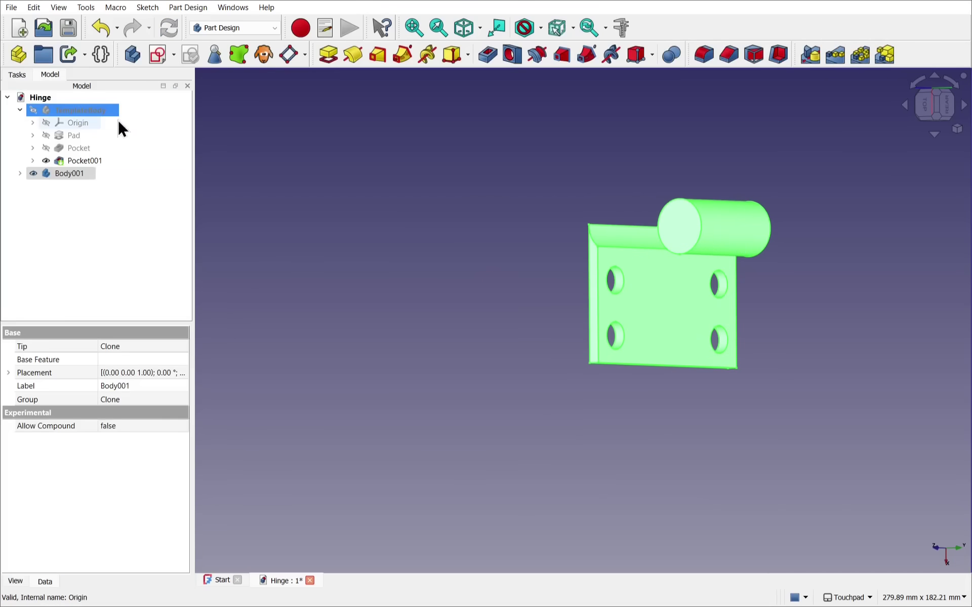
{"action": "left_click", "coordinate": [332, 226]}
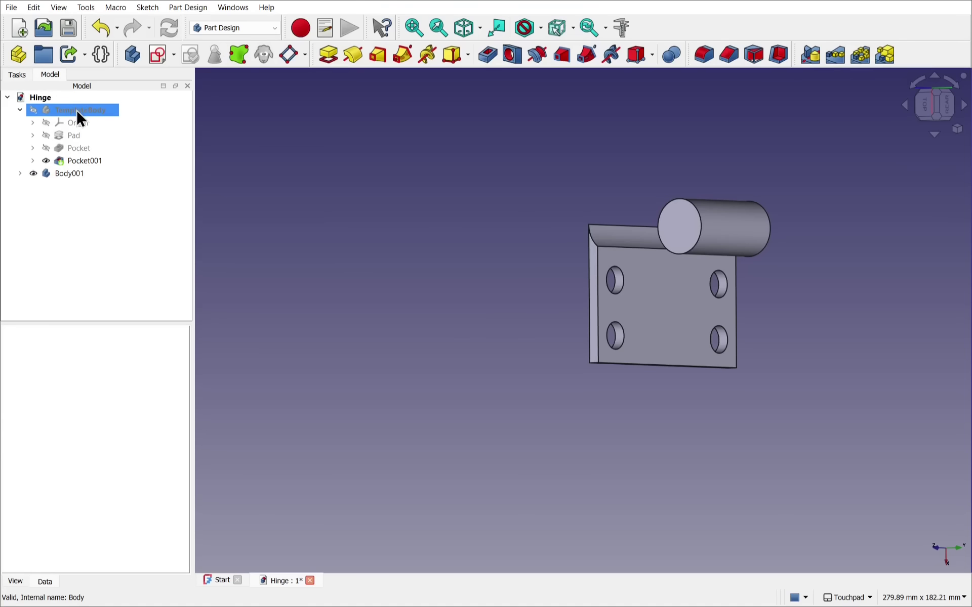
- Show the template body beside the moved clone, hide it again, and inspect the Clone feature in the new body
{"action": "key", "text": "space"}
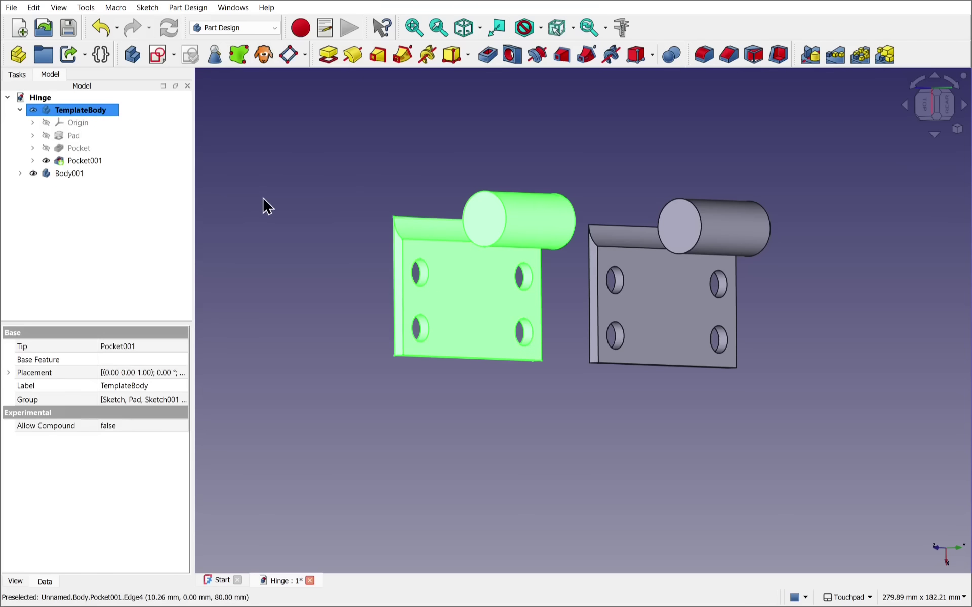
{"action": "key", "text": "space"}
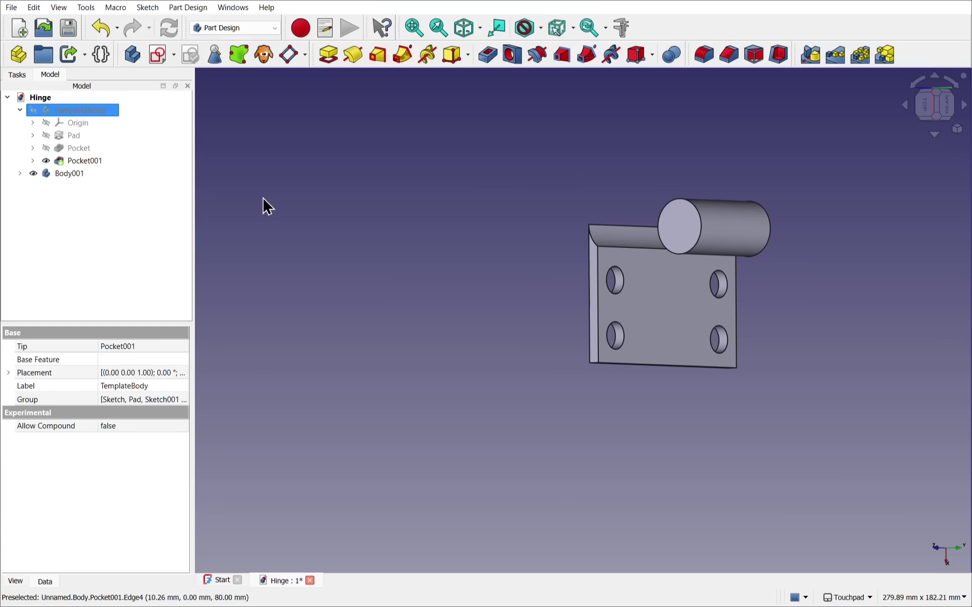
{"action": "left_click", "coordinate": [20, 173]}
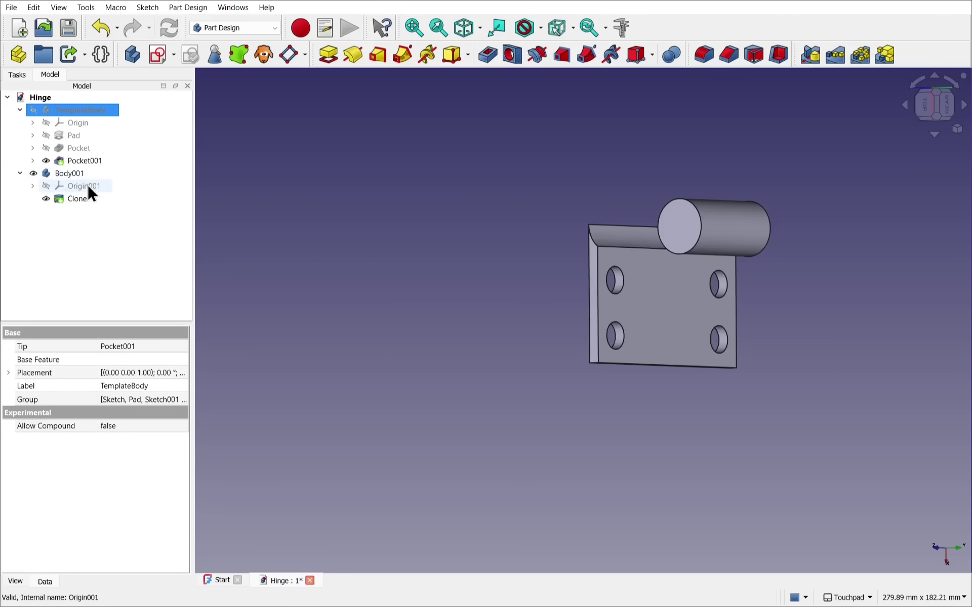
{"action": "left_click", "coordinate": [79, 198]}
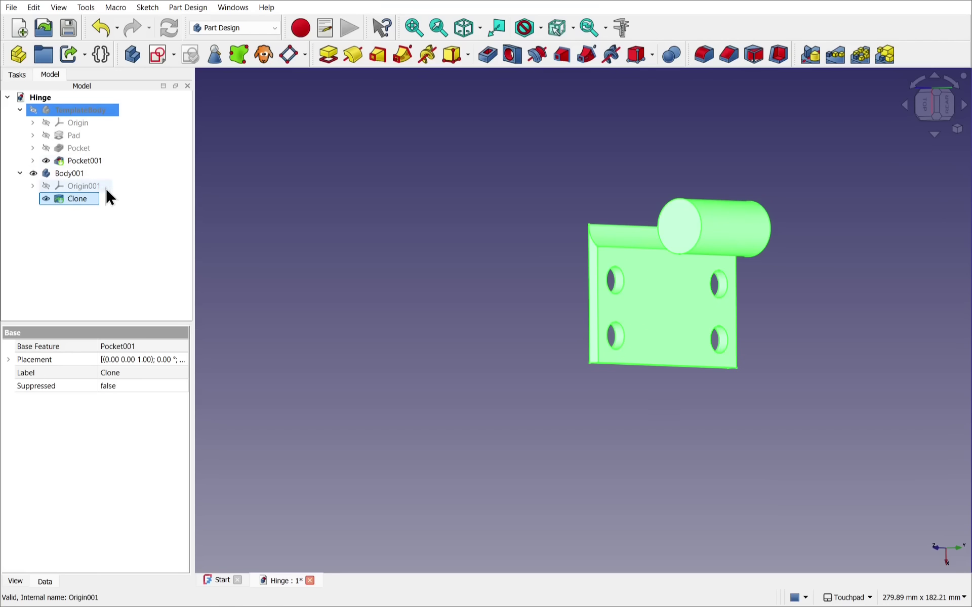
- Make the cloned body the active body
{"action": "double_click", "coordinate": [69, 173]}
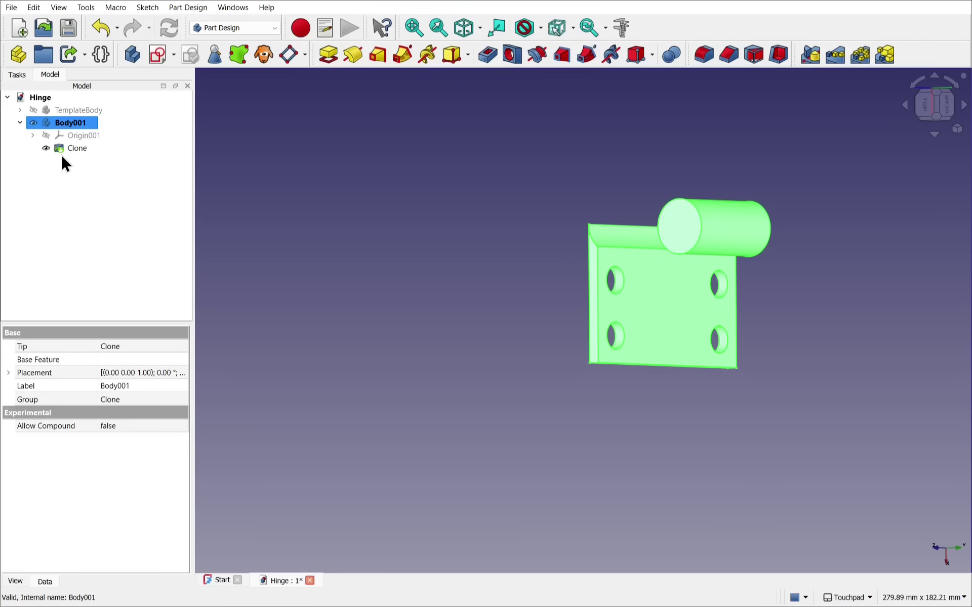
{"action": "left_click", "coordinate": [81, 175]}
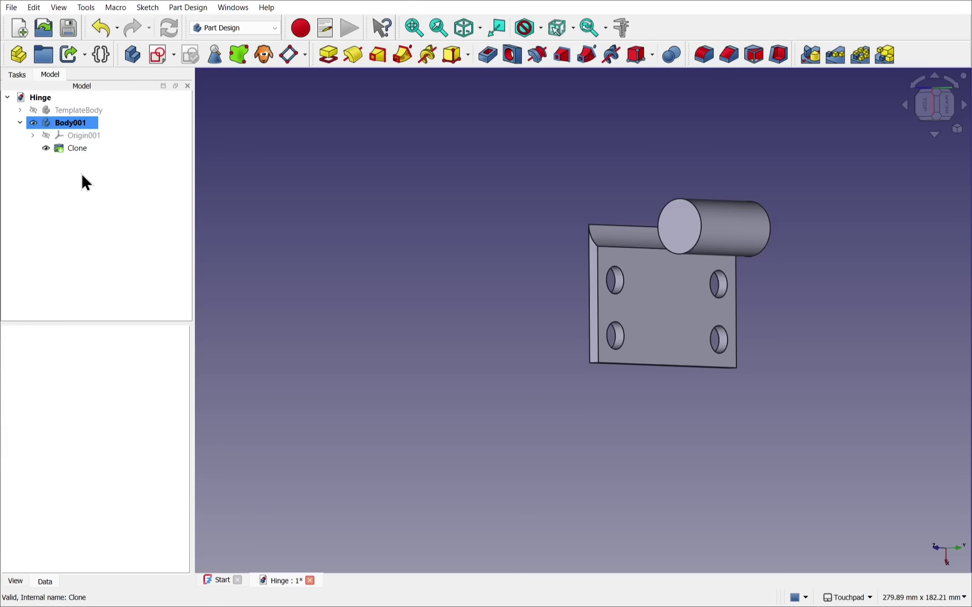
{"action": "right_click", "coordinate": [76, 126]}
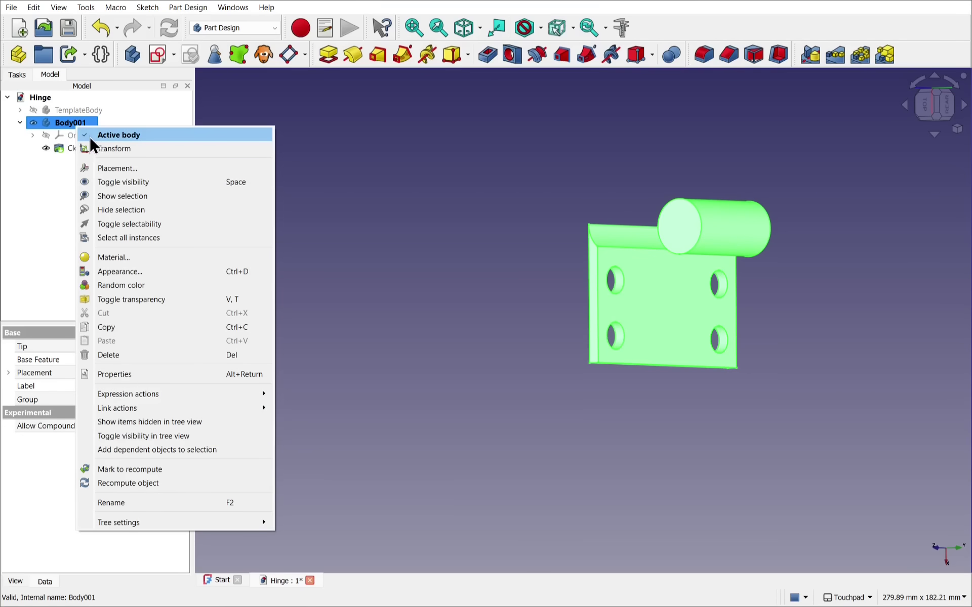
{"action": "left_click", "coordinate": [47, 178]}
{"action": "left_click", "coordinate": [61, 182]}
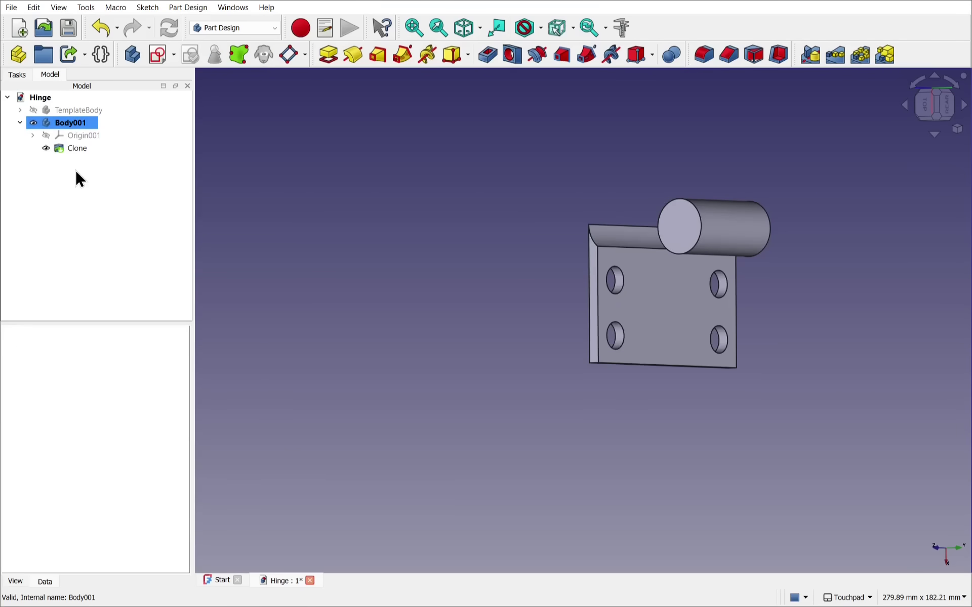
- Rename the cloned body as MaleBody
{"action": "right_click", "coordinate": [80, 126]}
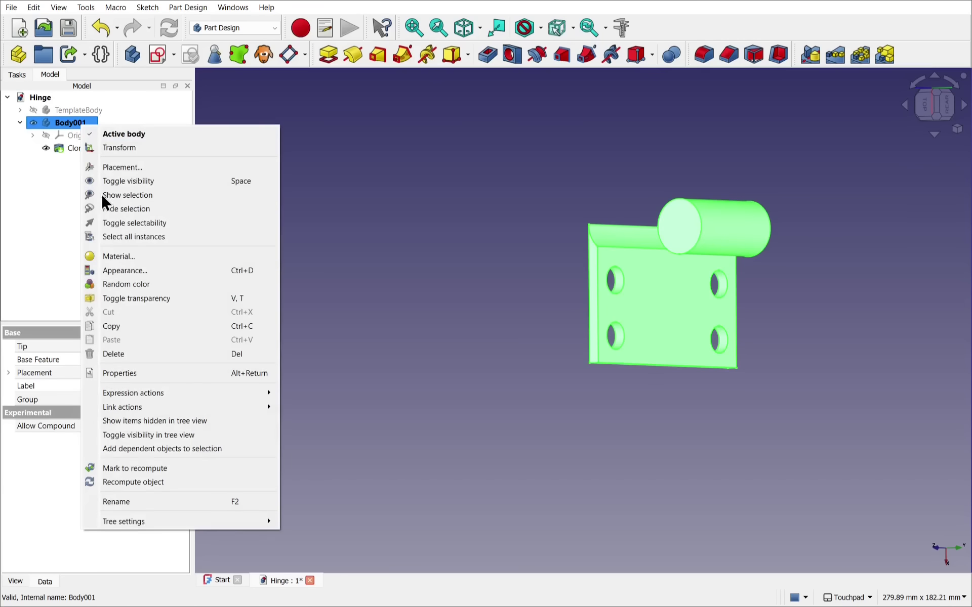
{"action": "left_click", "coordinate": [121, 503]}
{"action": "key", "text": "Right"}
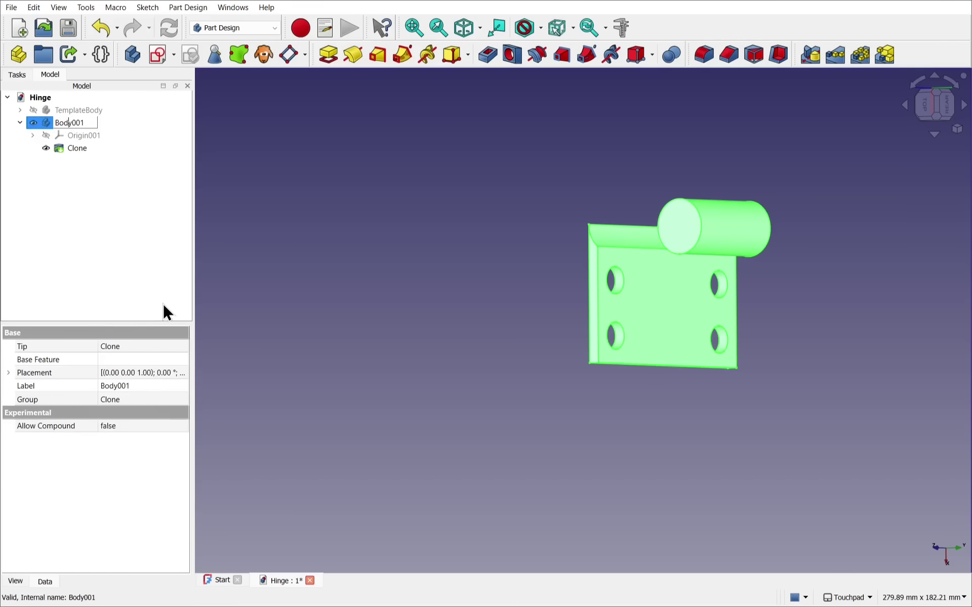
{"action": "key", "text": "Home"}
{"action": "type", "text": "Male"}
{"action": "key", "text": "End"}
{"action": "key", "text": "BackSpace"}
{"action": "key", "text": "BackSpace"}
{"action": "key", "text": "BackSpace"}
{"action": "key", "text": "Return"}
{"action": "left_click", "coordinate": [426, 243]}
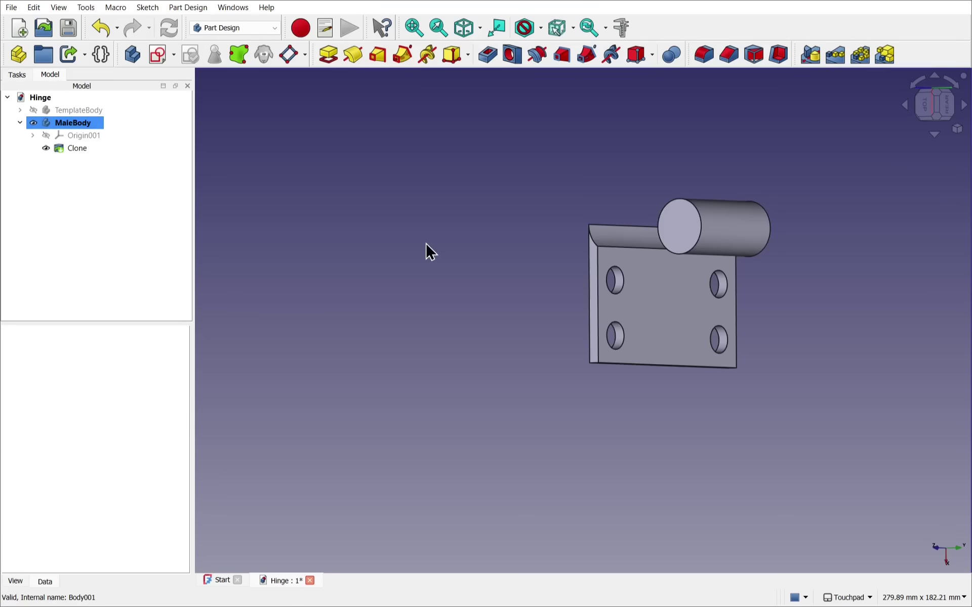
- Create a sketch on the barrel's round end face and reference the face's circular edge as external geometry
{"action": "left_click", "coordinate": [673, 231]}
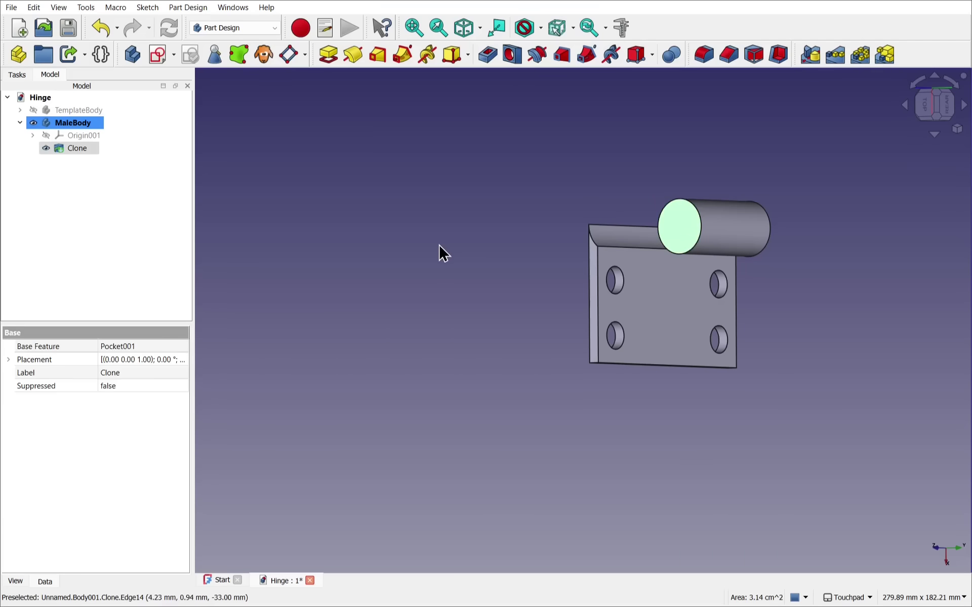
{"action": "left_click", "coordinate": [158, 52]}
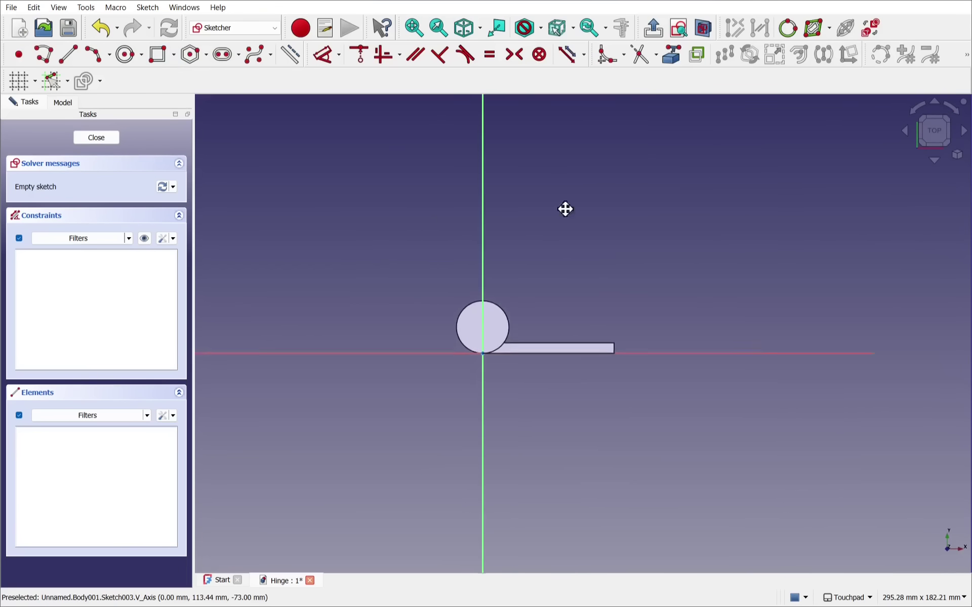
{"action": "scroll", "coordinate": [445, 263], "scroll_direction": "up", "scroll_amount": 4}
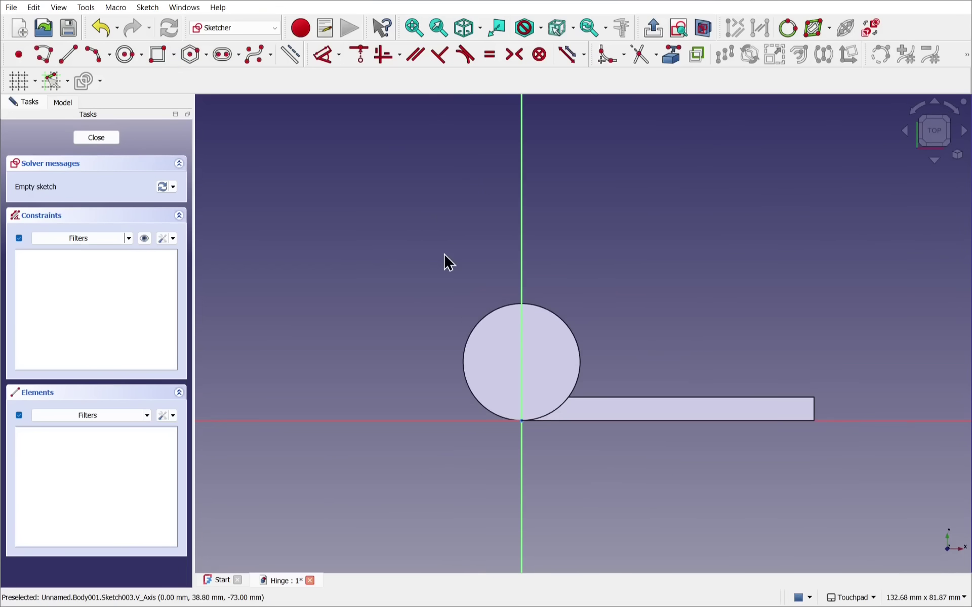
{"action": "middle_click_drag", "start_coordinate": [445, 263], "coordinate": [494, 202]}
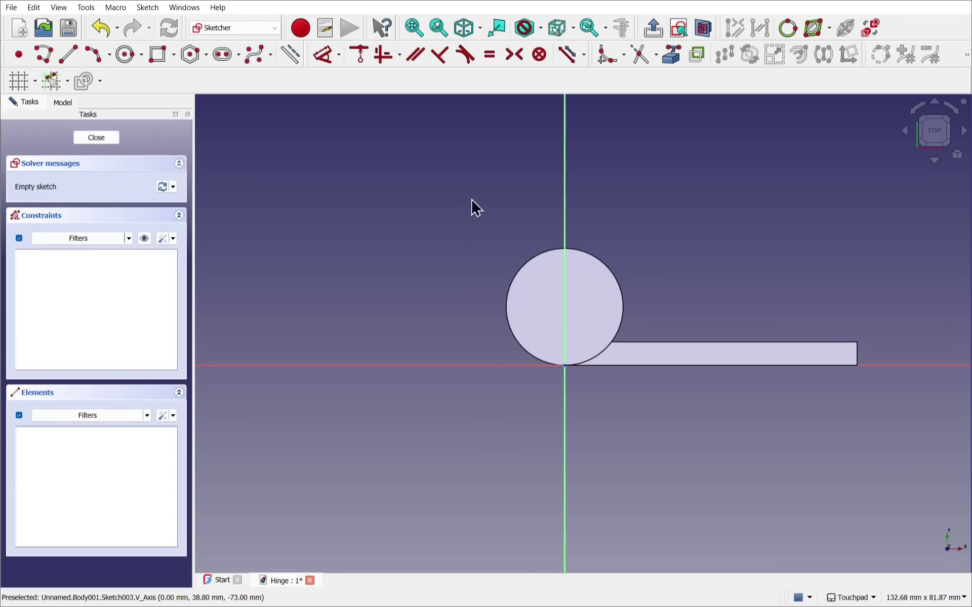
{"action": "left_click", "coordinate": [668, 56]}
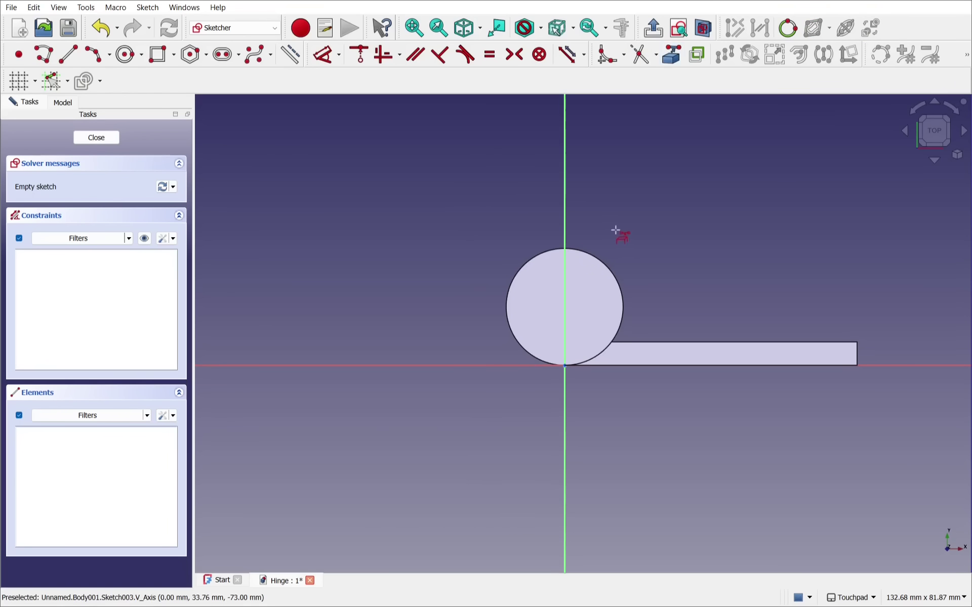
{"action": "left_click", "coordinate": [622, 279]}
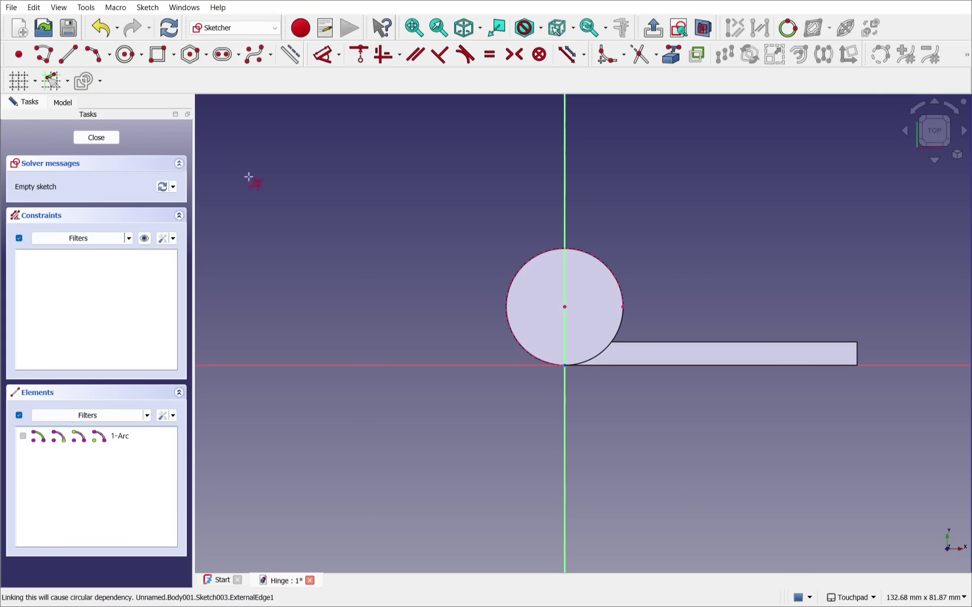
- Draw a circle about 9.2 mm in diameter centred on the referenced arc's centre
{"action": "left_click", "coordinate": [125, 55]}
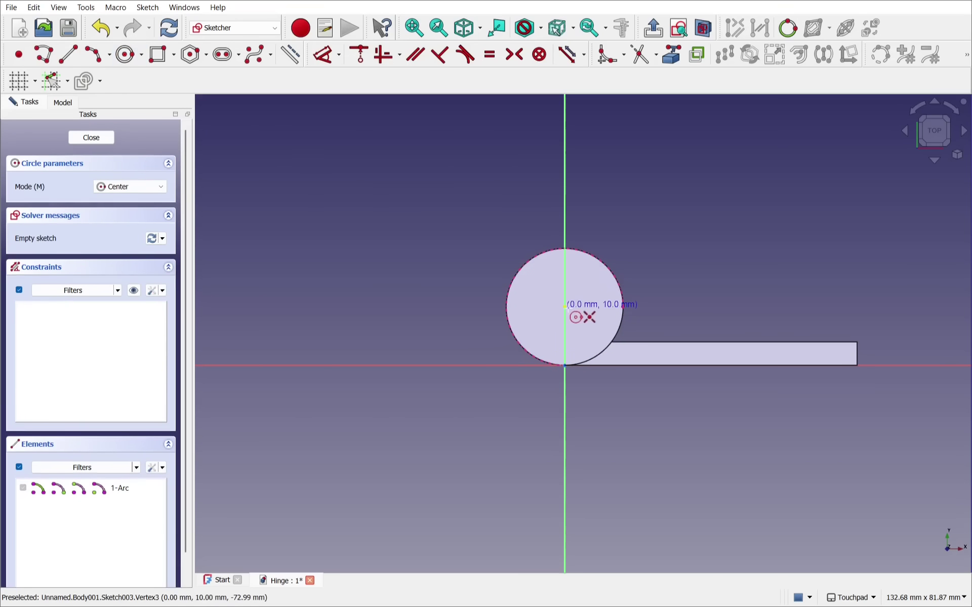
{"action": "left_click", "coordinate": [565, 307]}
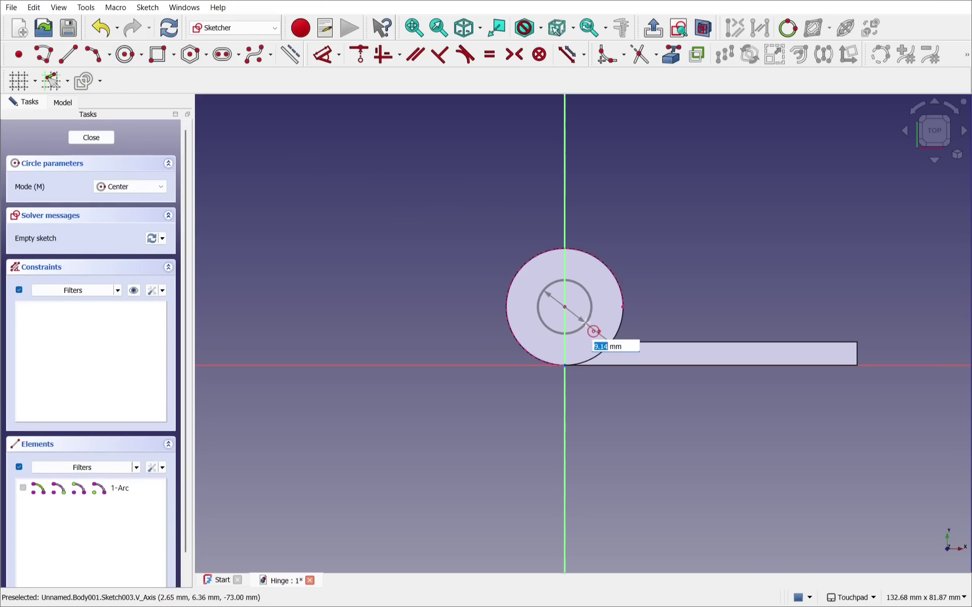
{"action": "left_click", "coordinate": [585, 323]}
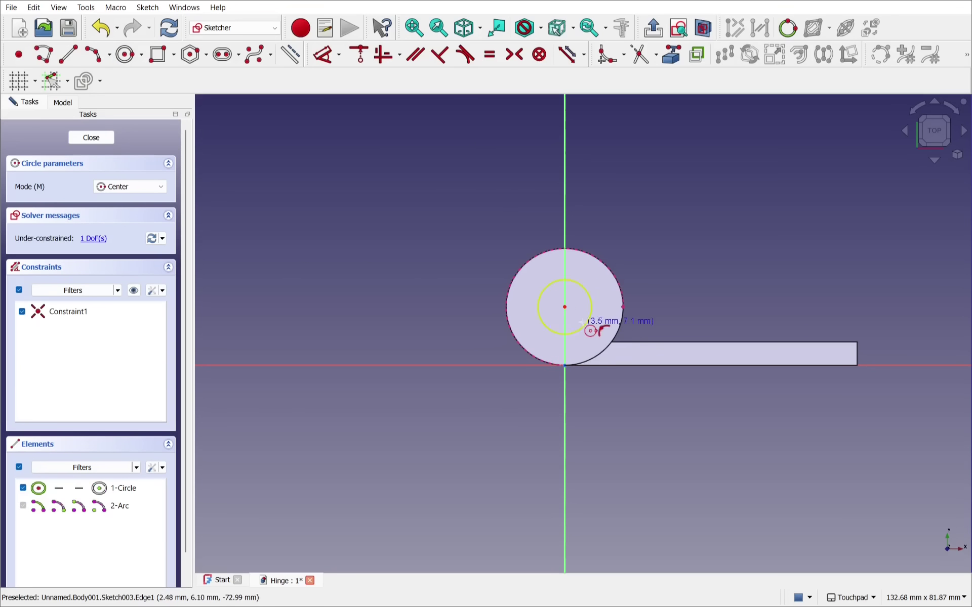
{"action": "right_click", "coordinate": [425, 279]}
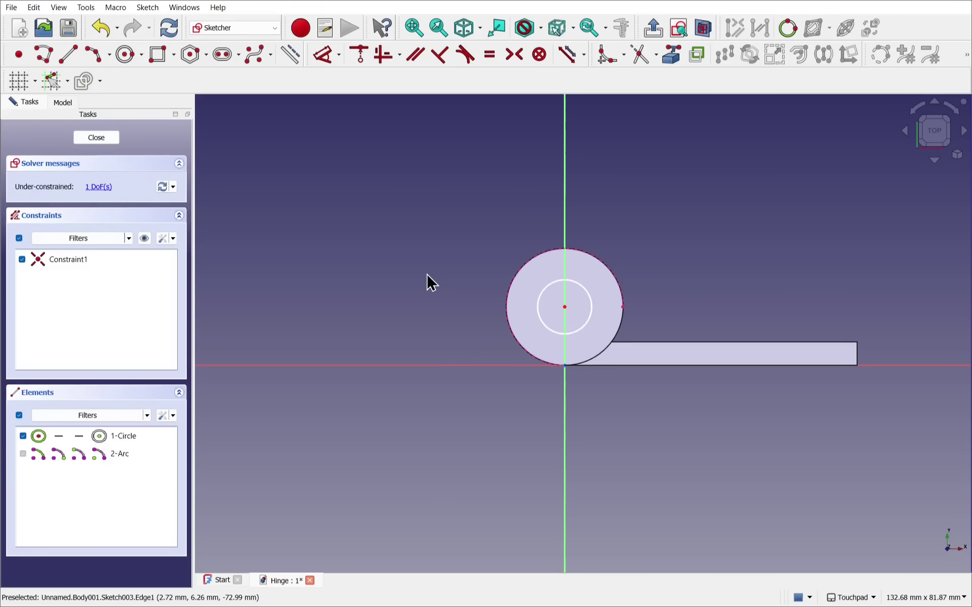
- Constrain the circle's diameter to 8 mm and close the sketch
{"action": "left_click", "coordinate": [325, 63]}
{"action": "left_click", "coordinate": [560, 281]}
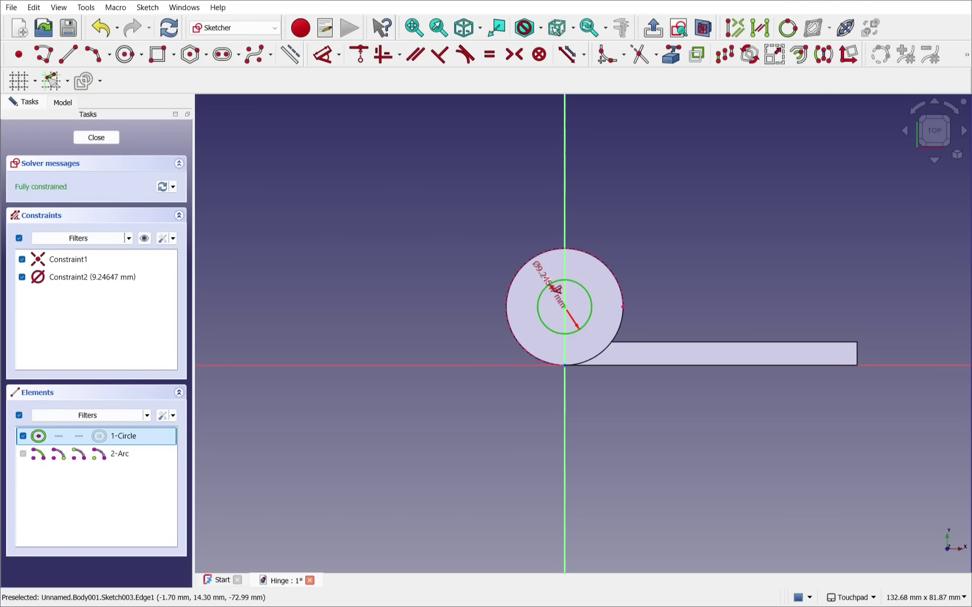
{"action": "left_click", "coordinate": [431, 269]}
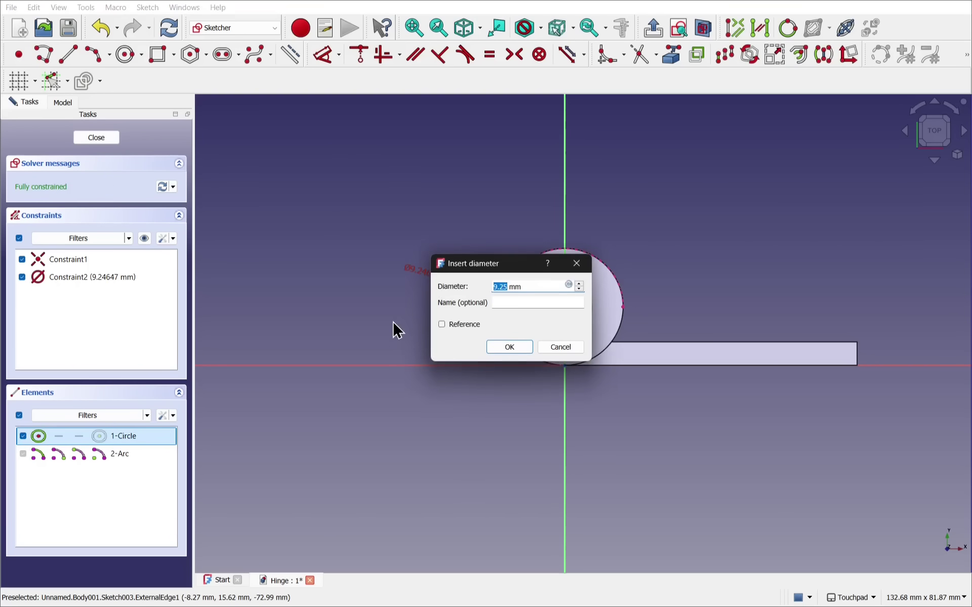
{"action": "type", "text": "8"}
{"action": "key", "text": "Return"}
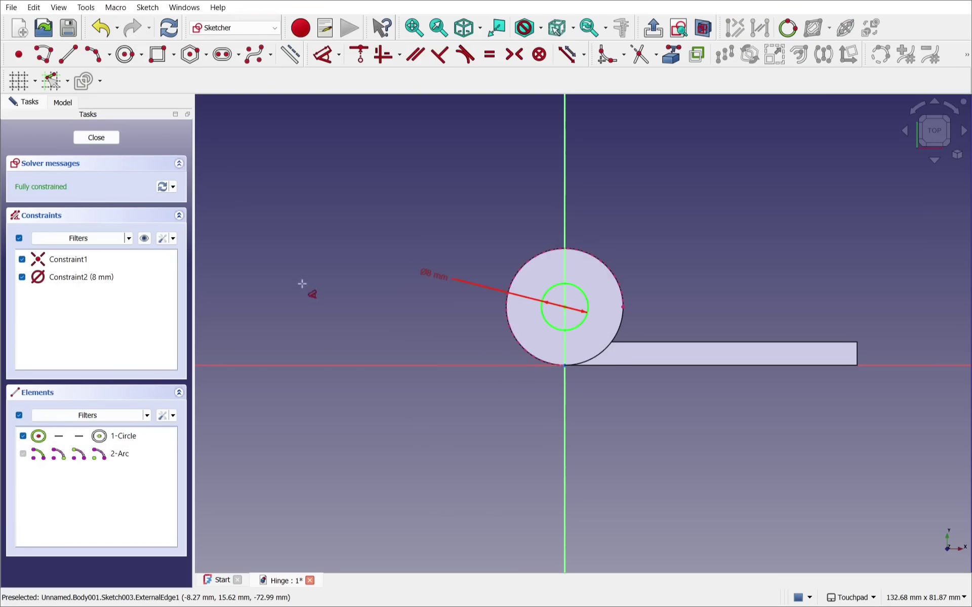
{"action": "left_click", "coordinate": [97, 140]}
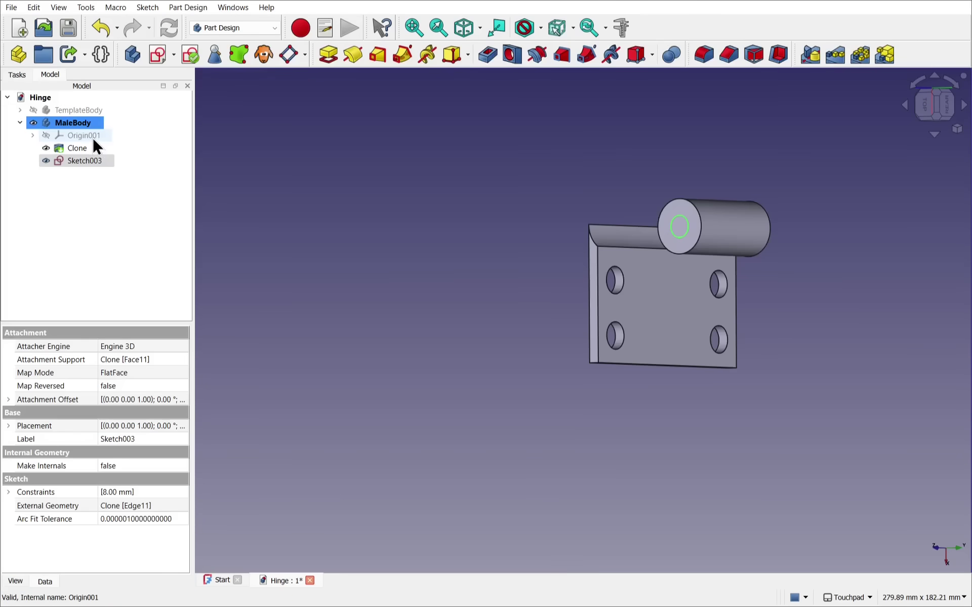
- Pad the 8 mm circle sketch on MaleBody's barrel face to a length of 40 mm
{"action": "left_click", "coordinate": [80, 161]}
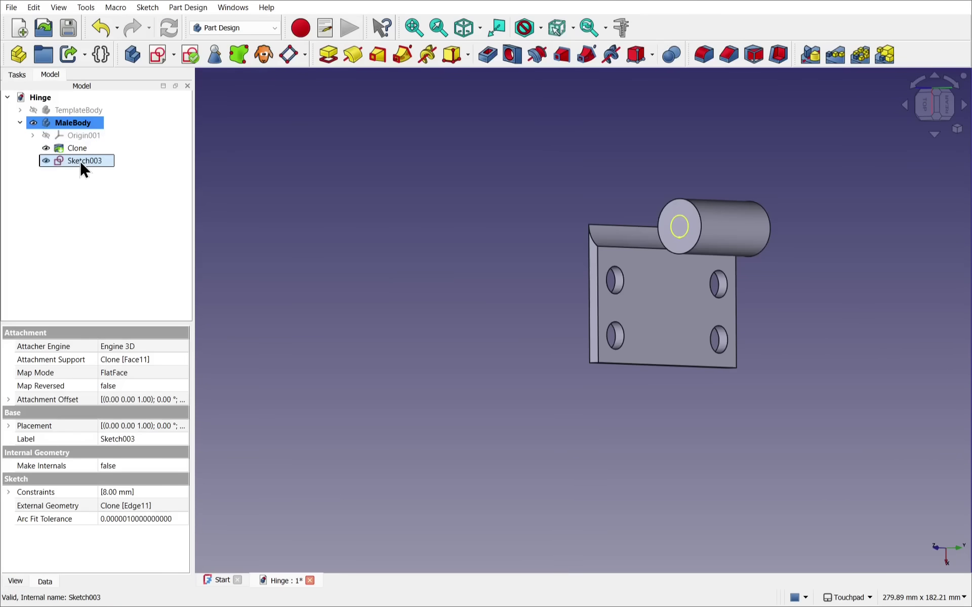
{"action": "left_click", "coordinate": [329, 61]}
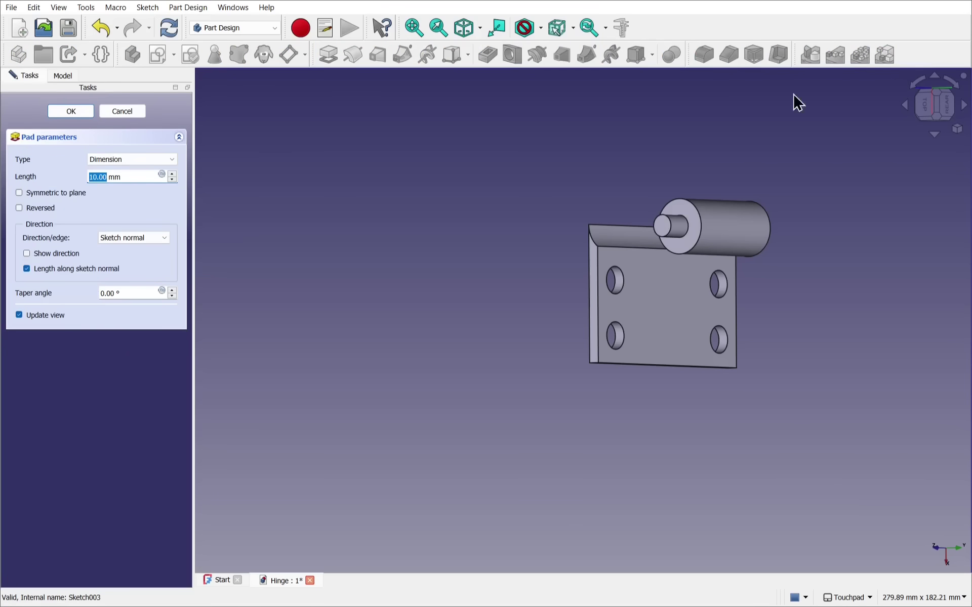
{"action": "left_click", "coordinate": [945, 106]}
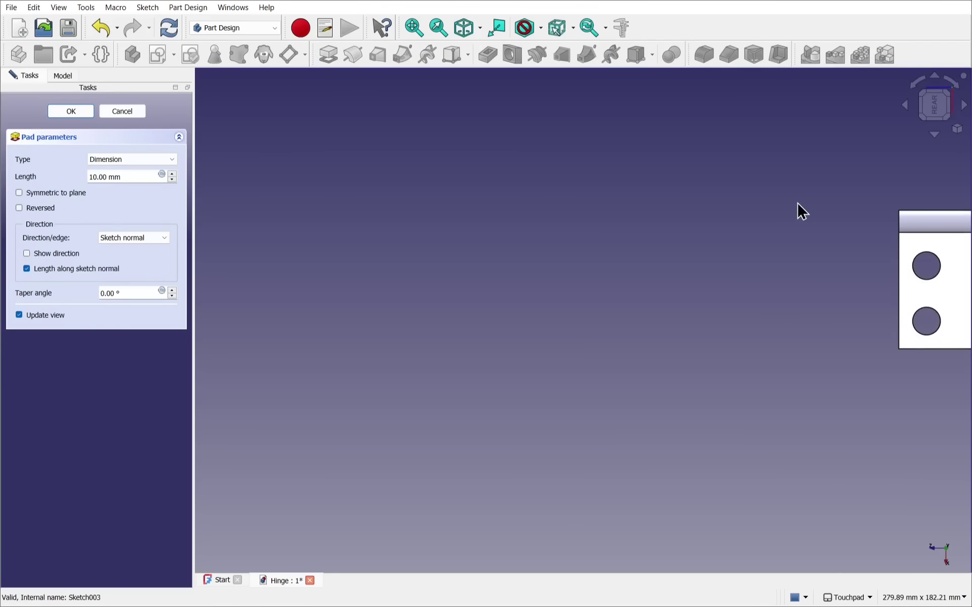
{"action": "middle_click_drag", "start_coordinate": [796, 254], "coordinate": [331, 279]}
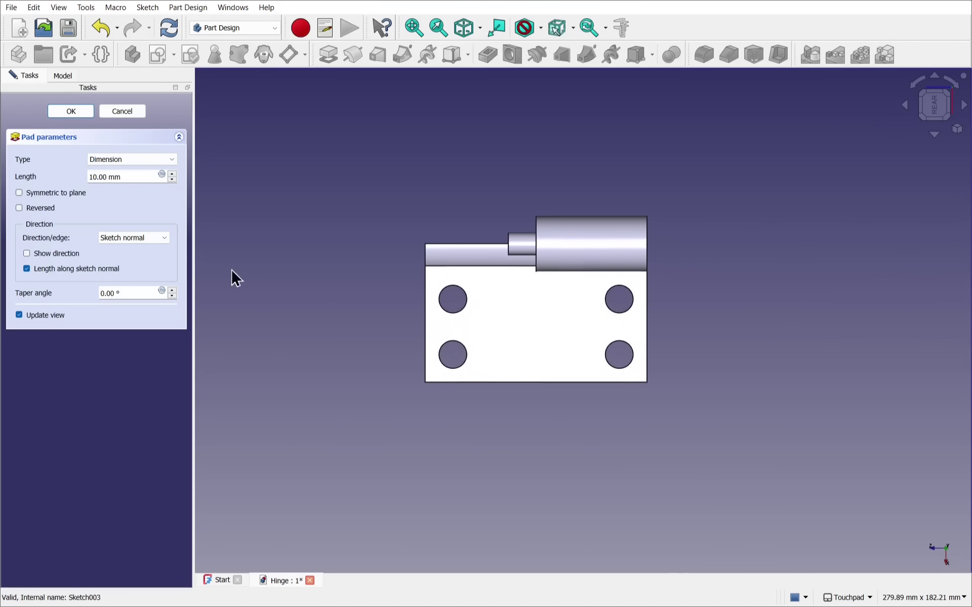
{"action": "left_click", "coordinate": [172, 174]}
{"action": "left_click", "coordinate": [172, 173]}
{"action": "left_click", "coordinate": [172, 174]}
{"action": "left_click", "coordinate": [172, 173]}
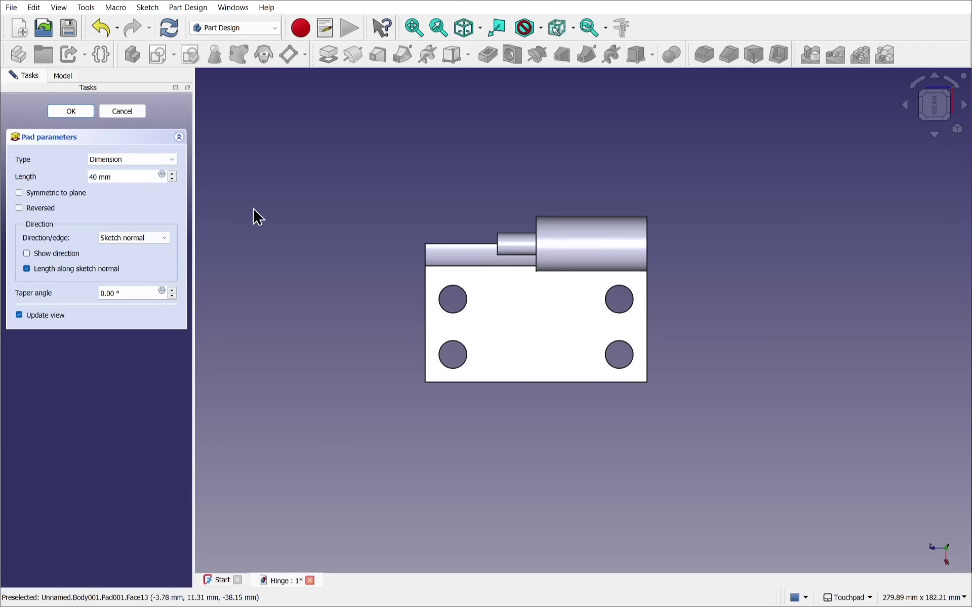
{"action": "left_click", "coordinate": [274, 229]}
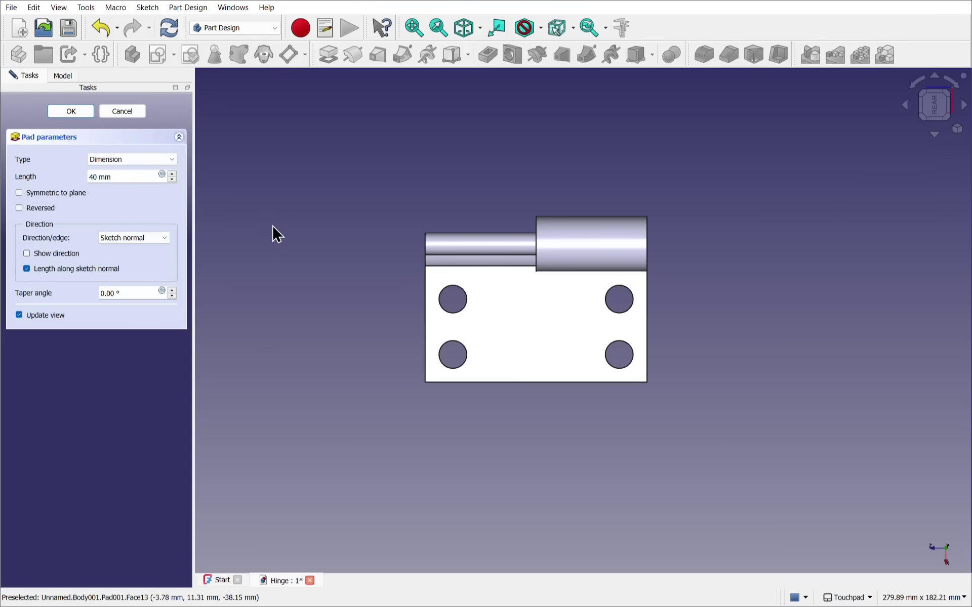
{"action": "left_click_drag", "start_coordinate": [273, 226], "coordinate": [461, 257], "text": "alt"}
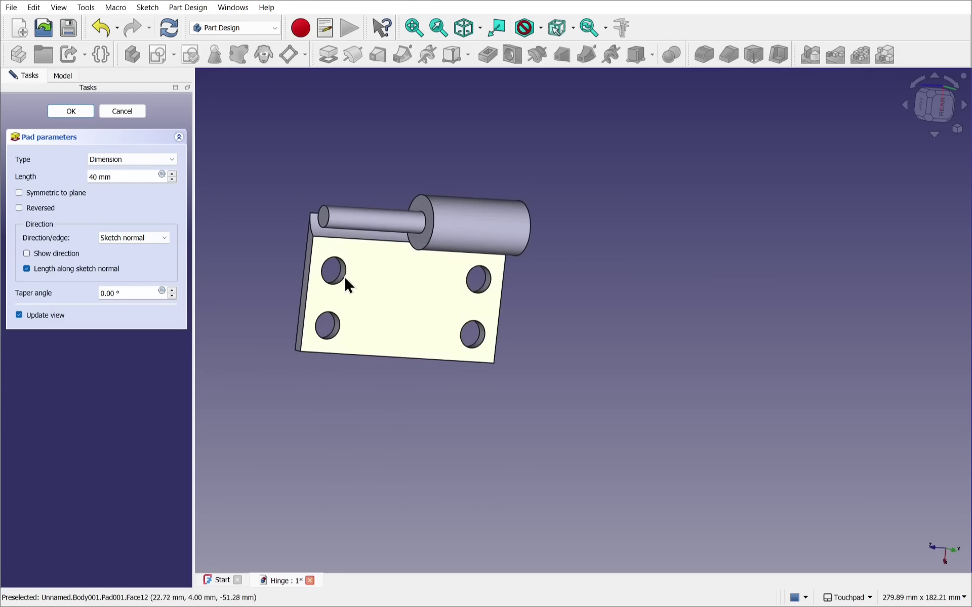
{"action": "left_click", "coordinate": [71, 112]}
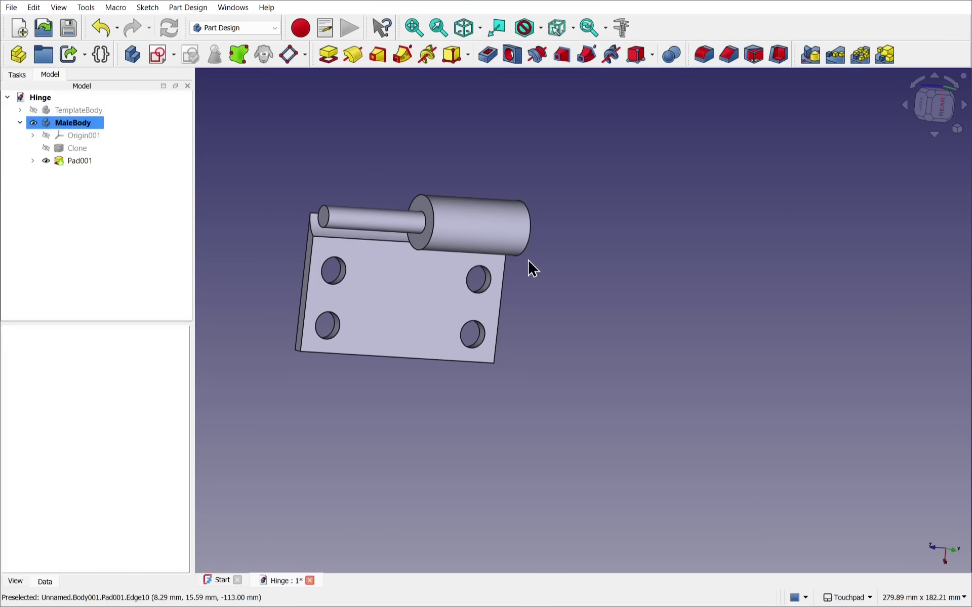
- Make TemplateBody visible again and create a clone of its Pocket001 feature
{"action": "left_click_drag", "start_coordinate": [528, 260], "coordinate": [701, 312], "text": "alt"}
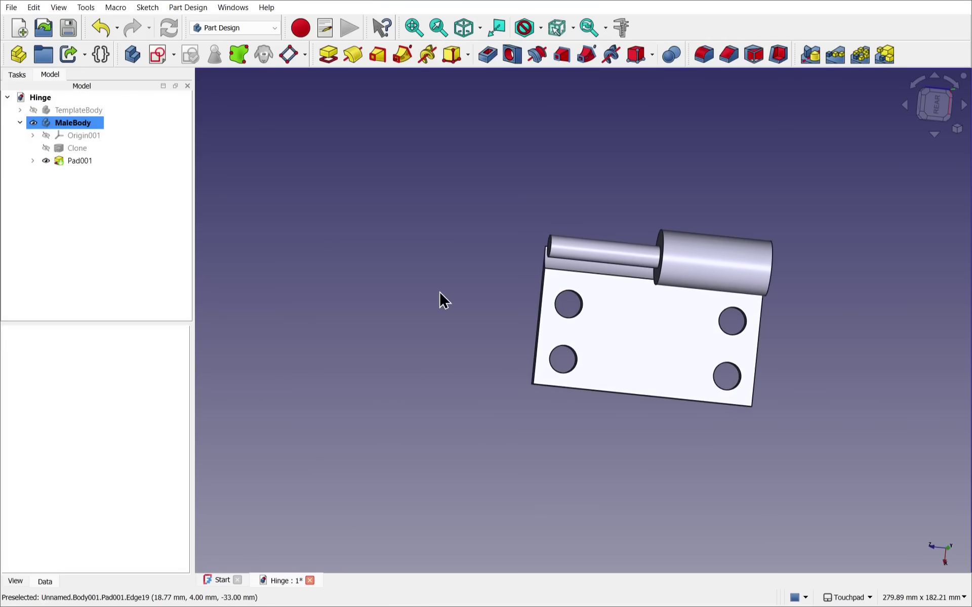
{"action": "left_click", "coordinate": [20, 110]}
{"action": "left_click", "coordinate": [81, 111]}
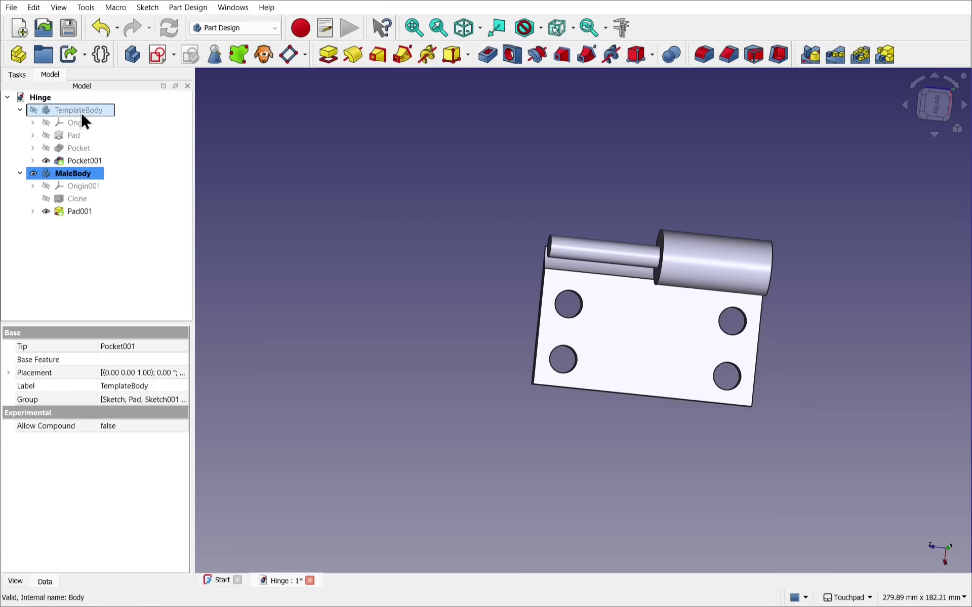
{"action": "key", "text": "space"}
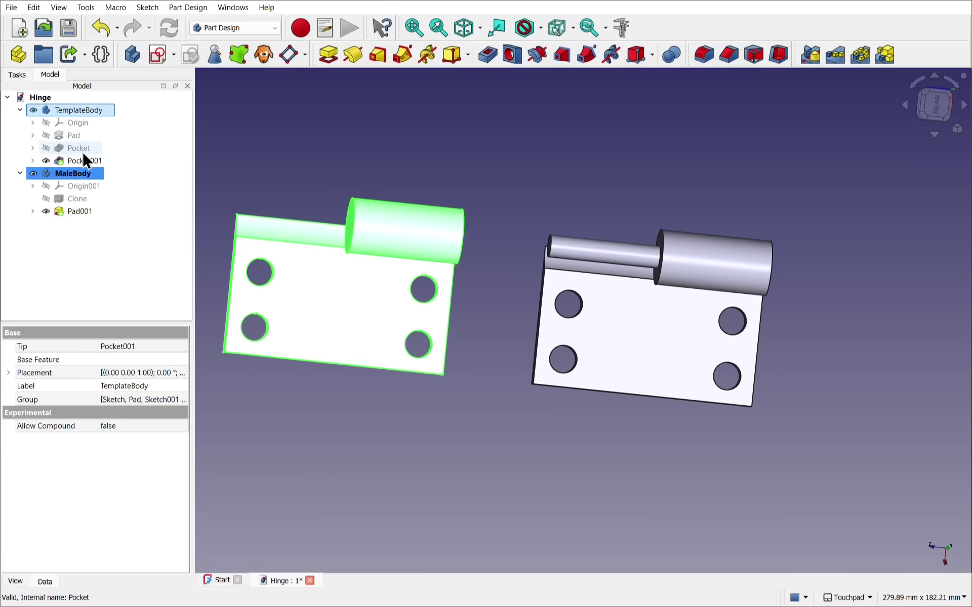
{"action": "left_click", "coordinate": [91, 161]}
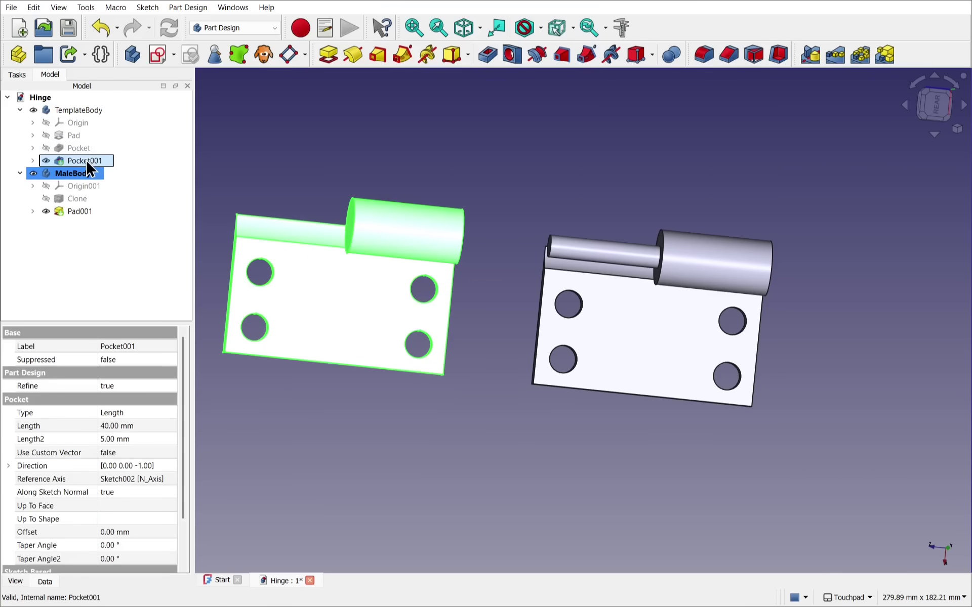
{"action": "left_click", "coordinate": [194, 7]}
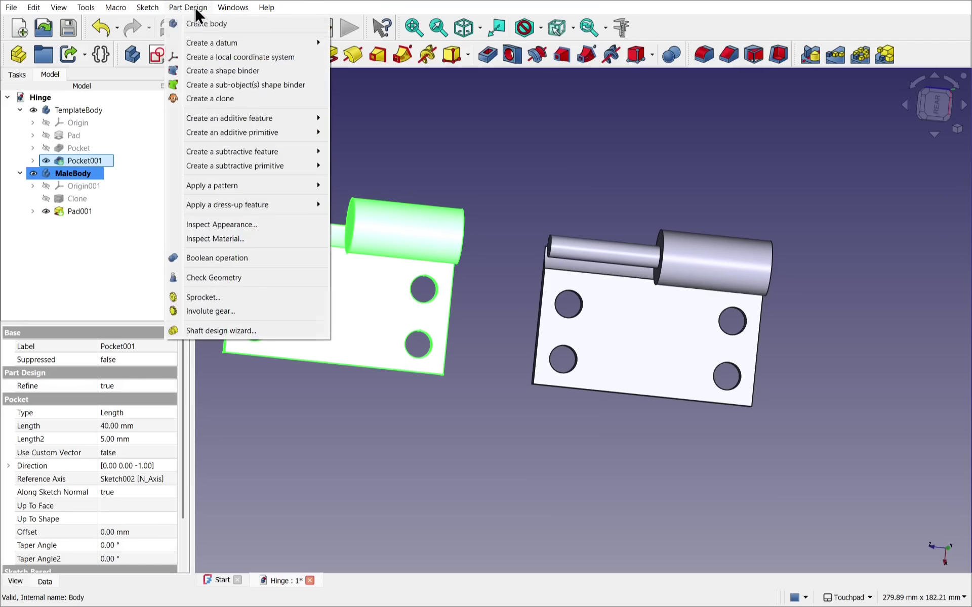
{"action": "left_click", "coordinate": [203, 99]}
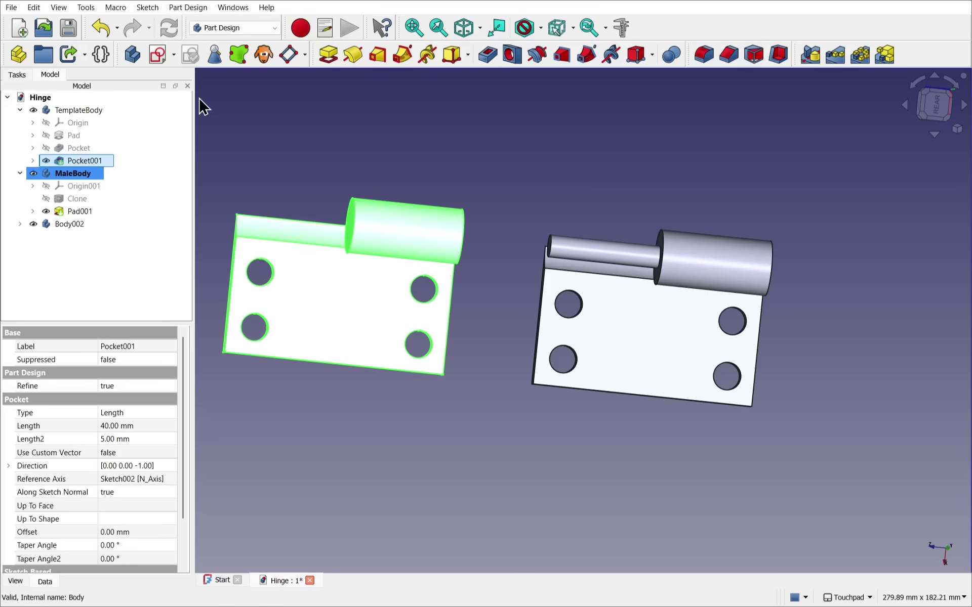
- Transform the new cloned body by 75 mm along its X axis and -50 mm along its Z axis
{"action": "left_click", "coordinate": [66, 224]}
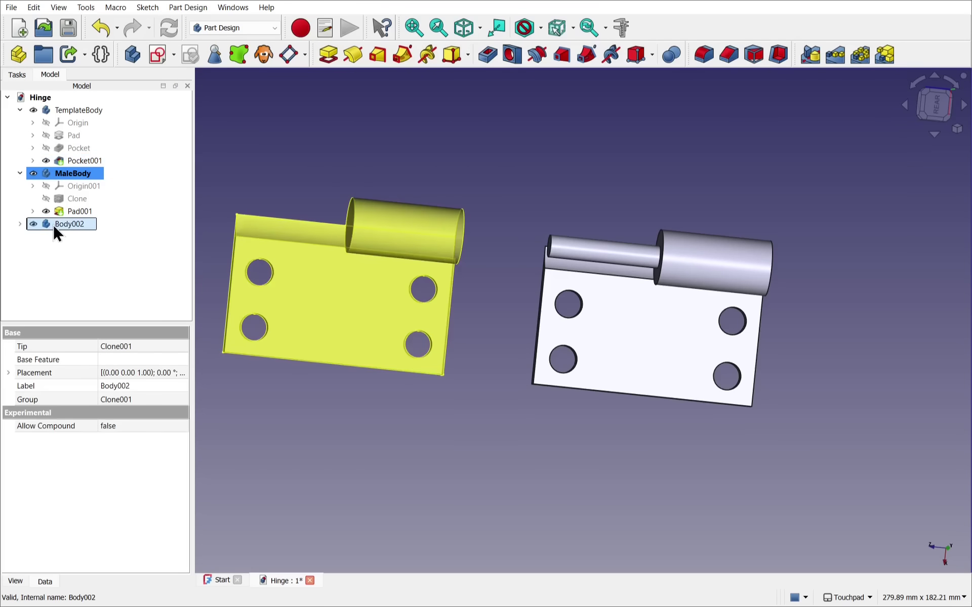
{"action": "right_click", "coordinate": [65, 222]}
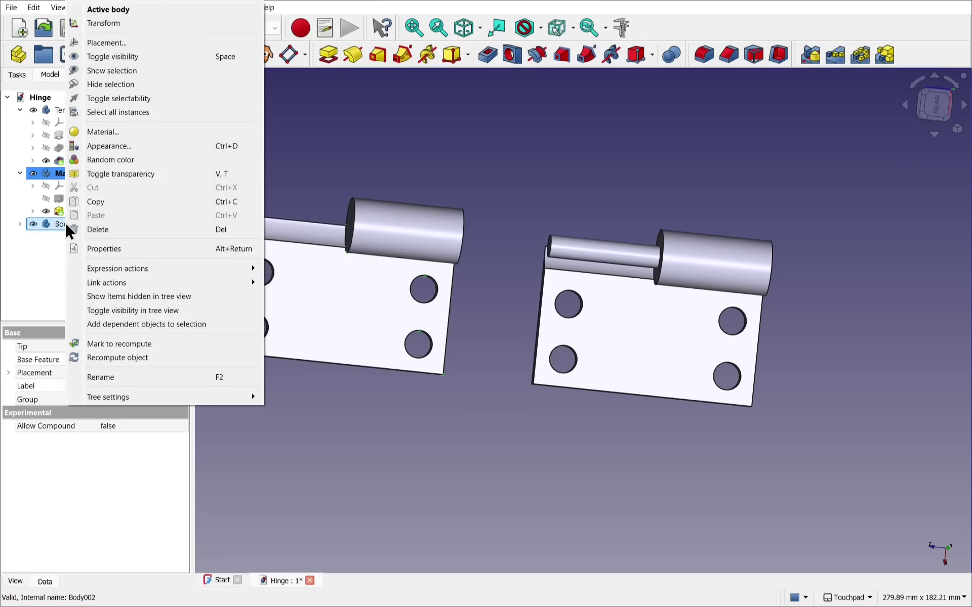
{"action": "left_click", "coordinate": [101, 25]}
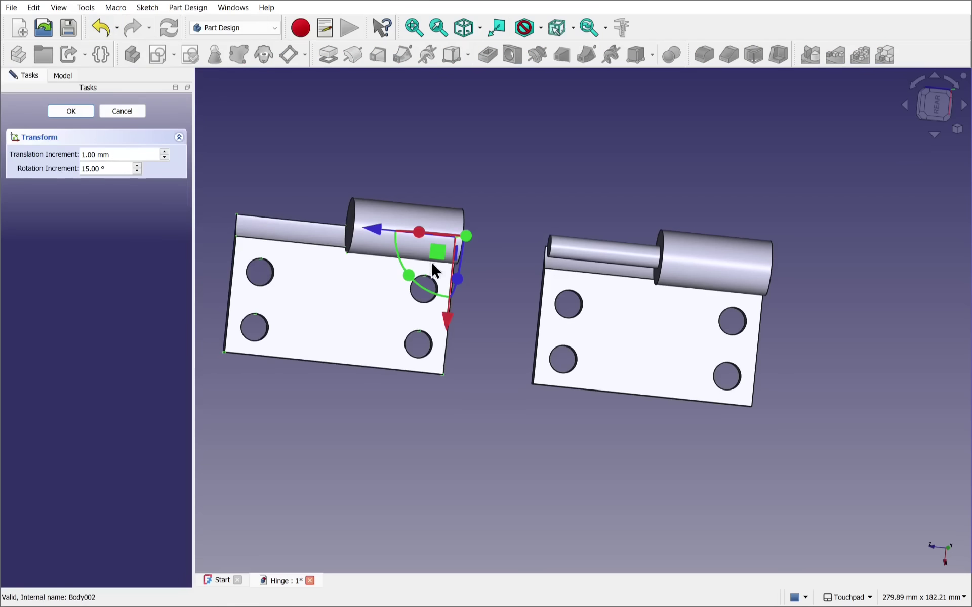
{"action": "left_click_drag", "start_coordinate": [440, 317], "coordinate": [449, 531]}
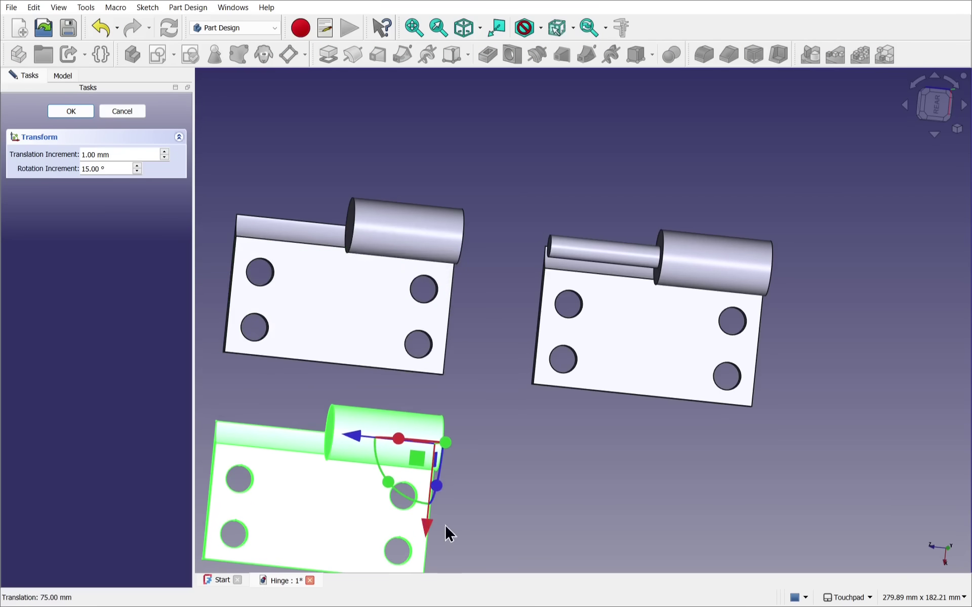
{"action": "left_click_drag", "start_coordinate": [354, 437], "coordinate": [488, 445]}
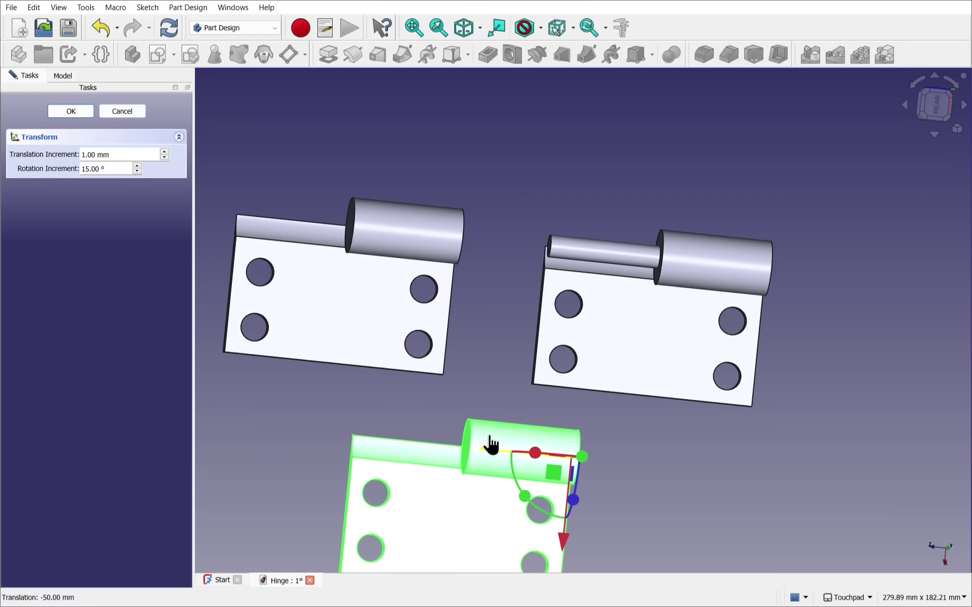
{"action": "left_click", "coordinate": [73, 109]}
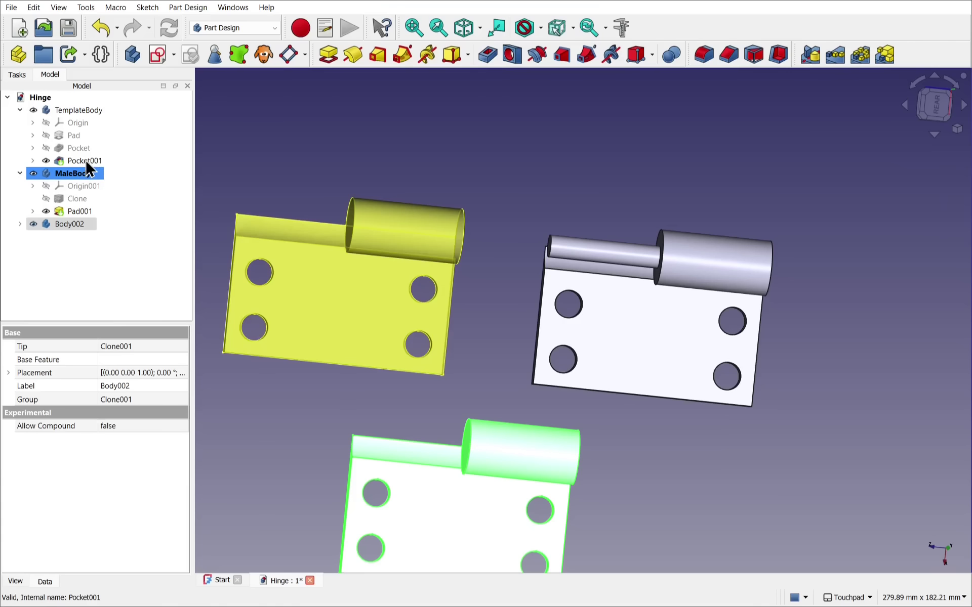
- Rename the new cloned body as FemaleBody
{"action": "right_click", "coordinate": [71, 225]}
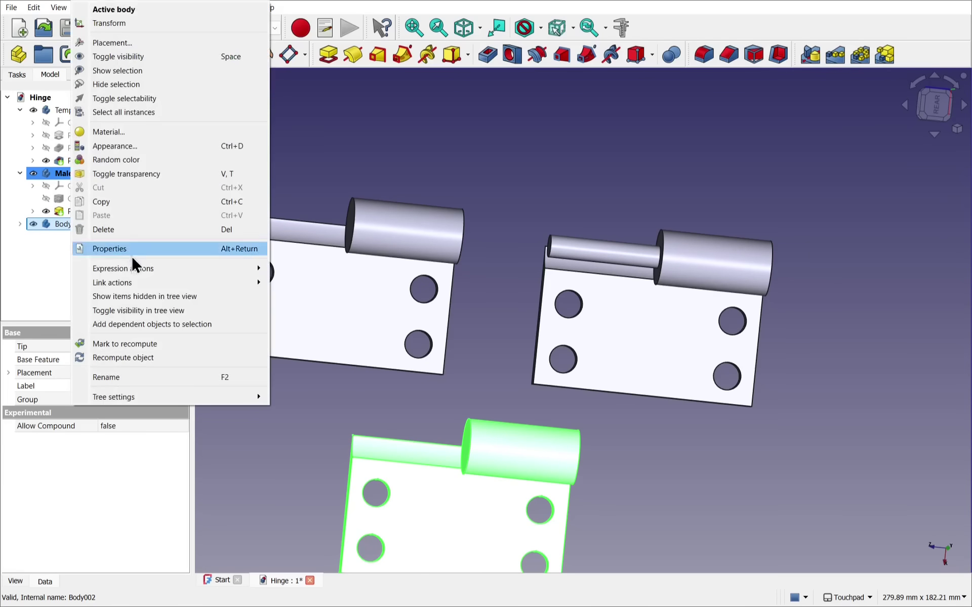
{"action": "left_click", "coordinate": [165, 377]}
{"action": "type", "text": "Fem"}
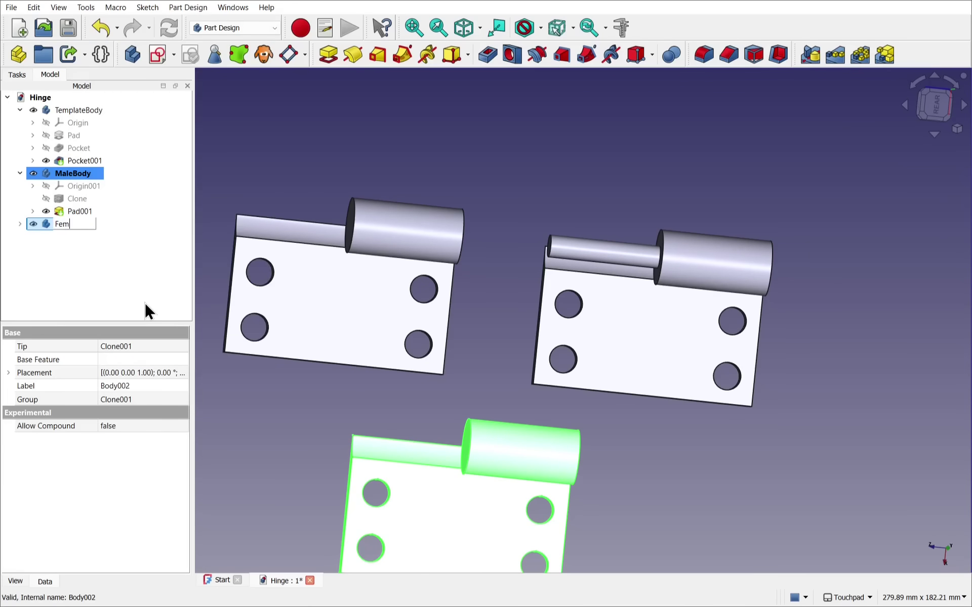
{"action": "type", "text": "aleBody"}
{"action": "key", "text": "Return"}
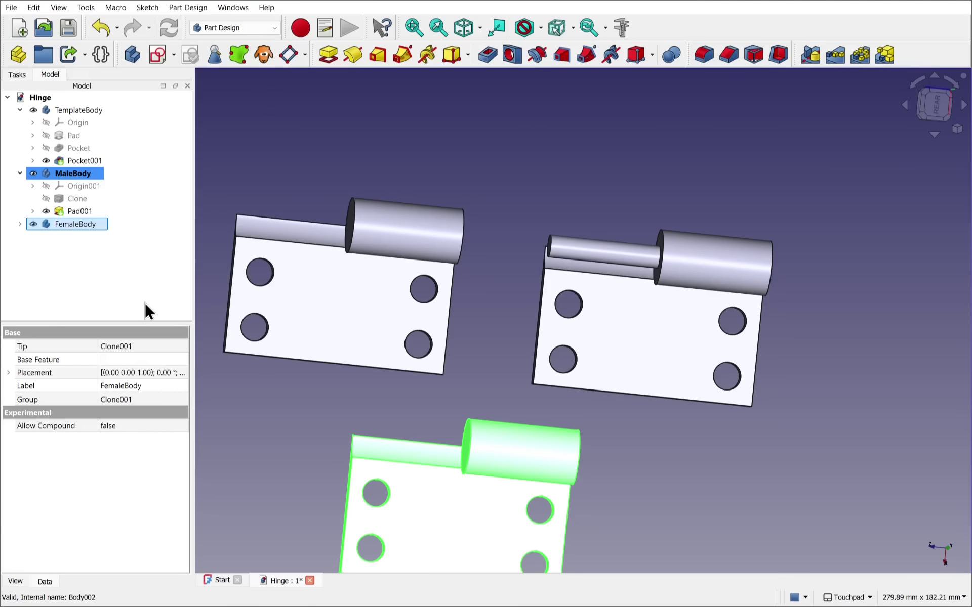
- Make FemaleBody the active body and check the properties of the body and its clone
{"action": "right_click", "coordinate": [75, 231]}
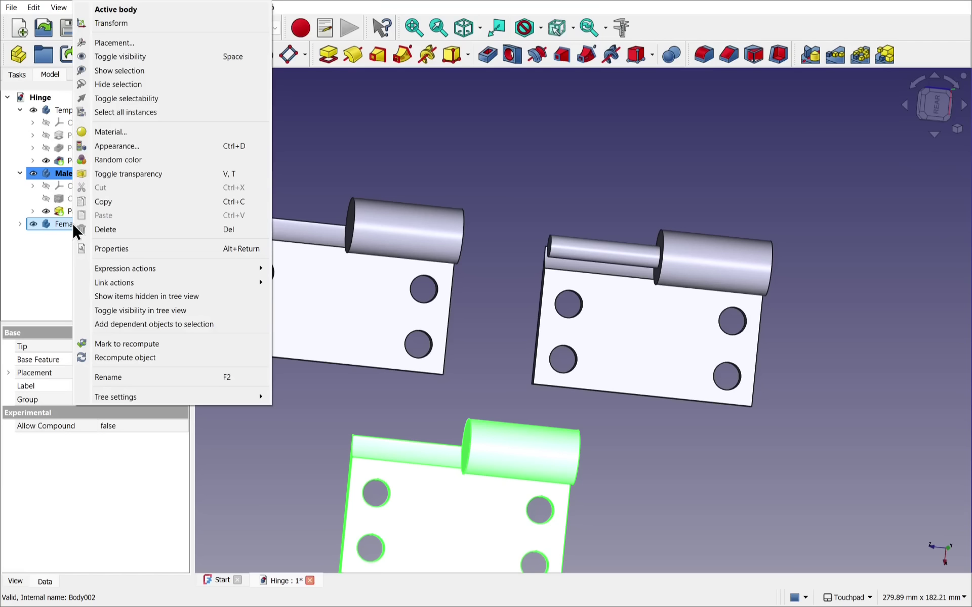
{"action": "left_click", "coordinate": [104, 10]}
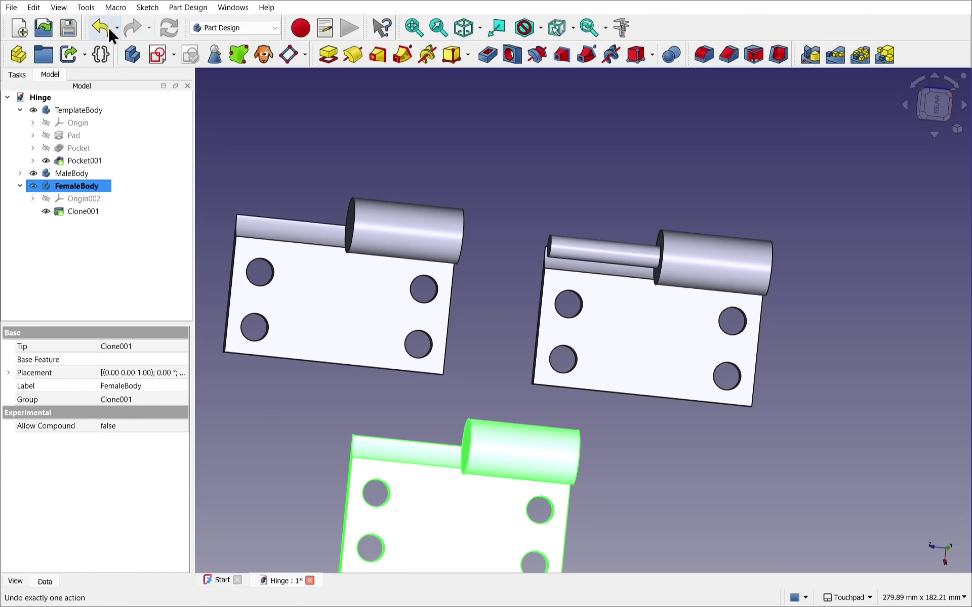
{"action": "left_click", "coordinate": [76, 211]}
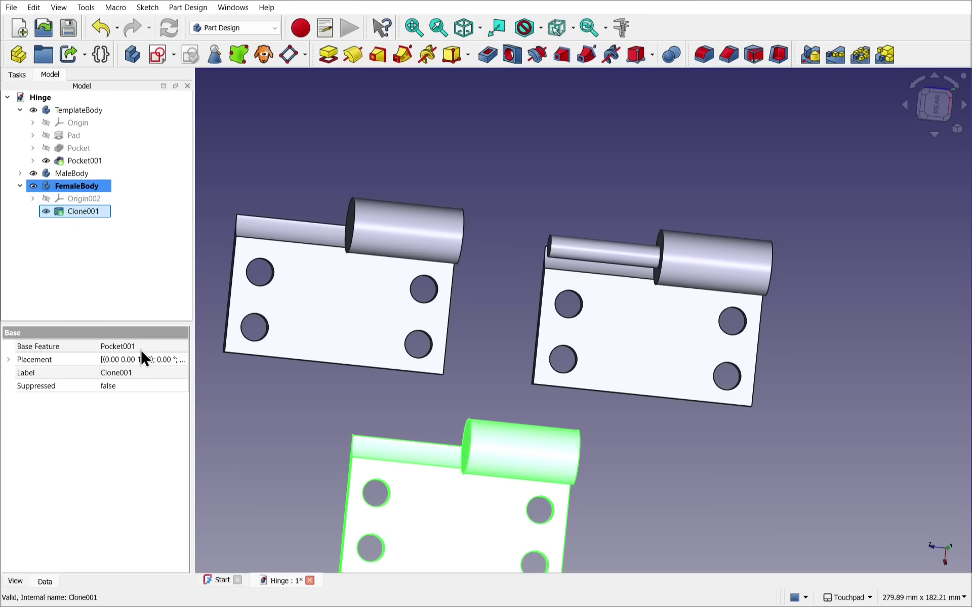
{"action": "left_click", "coordinate": [77, 189]}
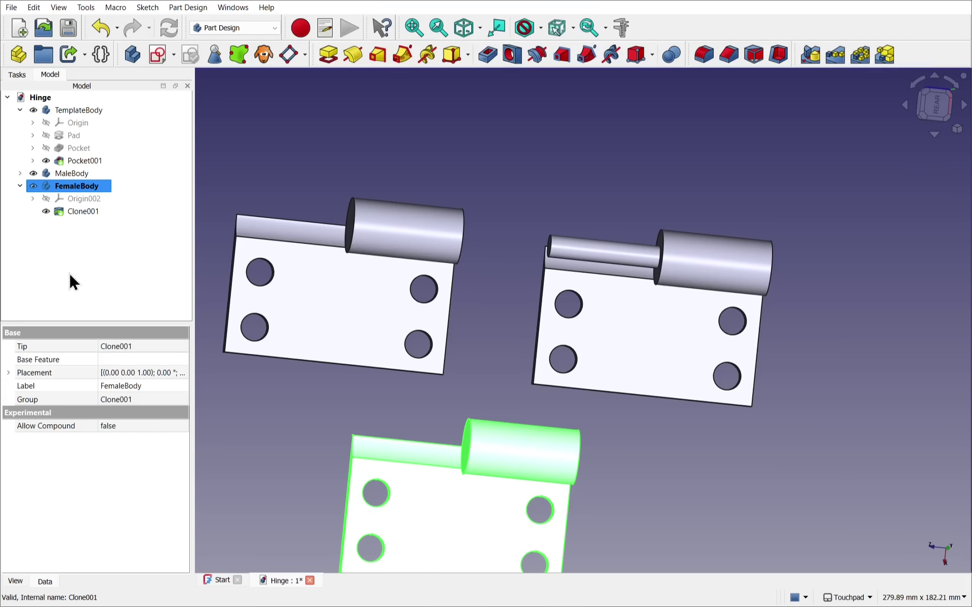
{"action": "left_click", "coordinate": [80, 211]}
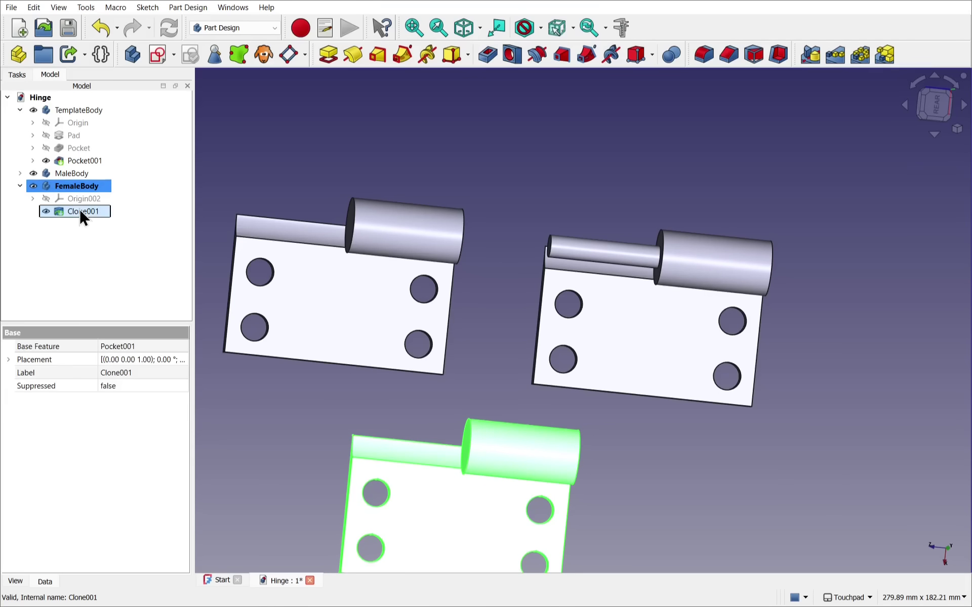
{"action": "left_click", "coordinate": [85, 248]}
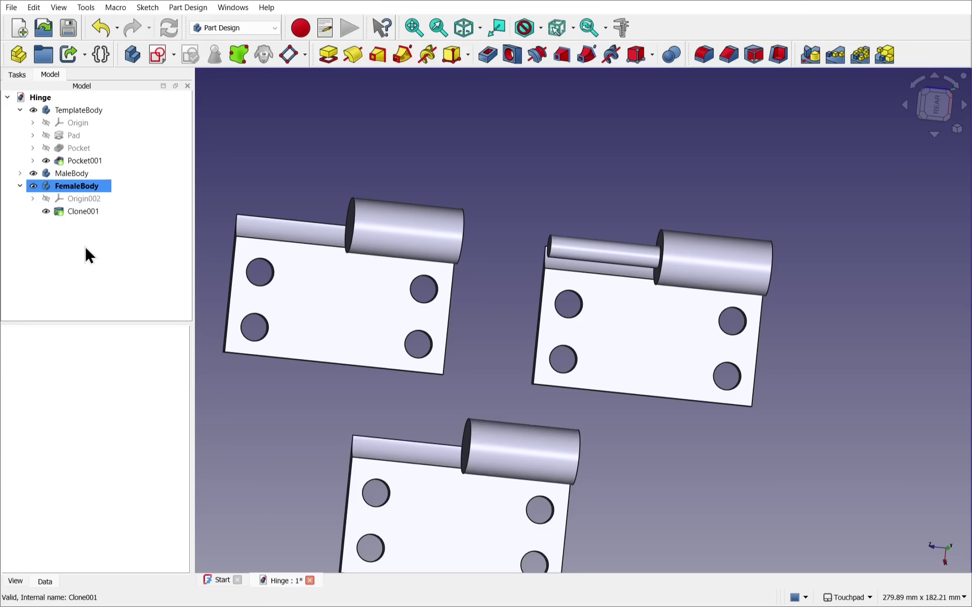
- Hide TemplateBody and MaleBody so only FemaleBody is shown
{"action": "middle_click_drag", "start_coordinate": [450, 447], "coordinate": [664, 339]}
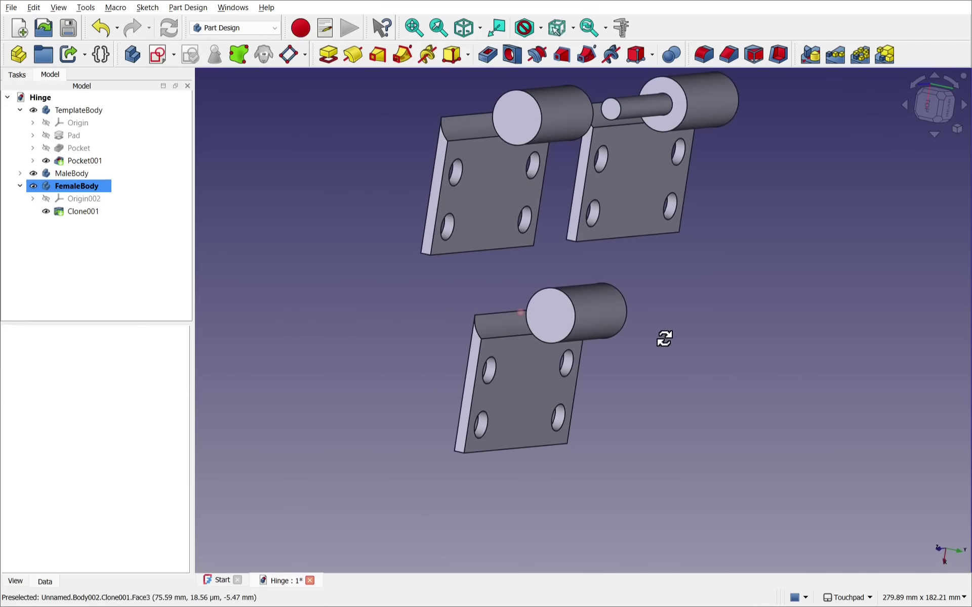
{"action": "left_click", "coordinate": [64, 109]}
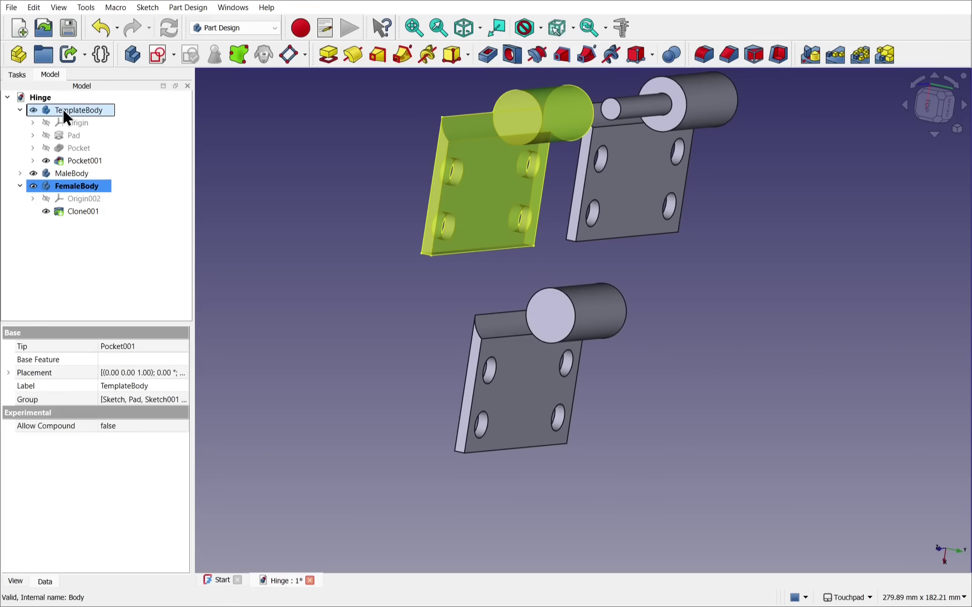
{"action": "key", "text": "space"}
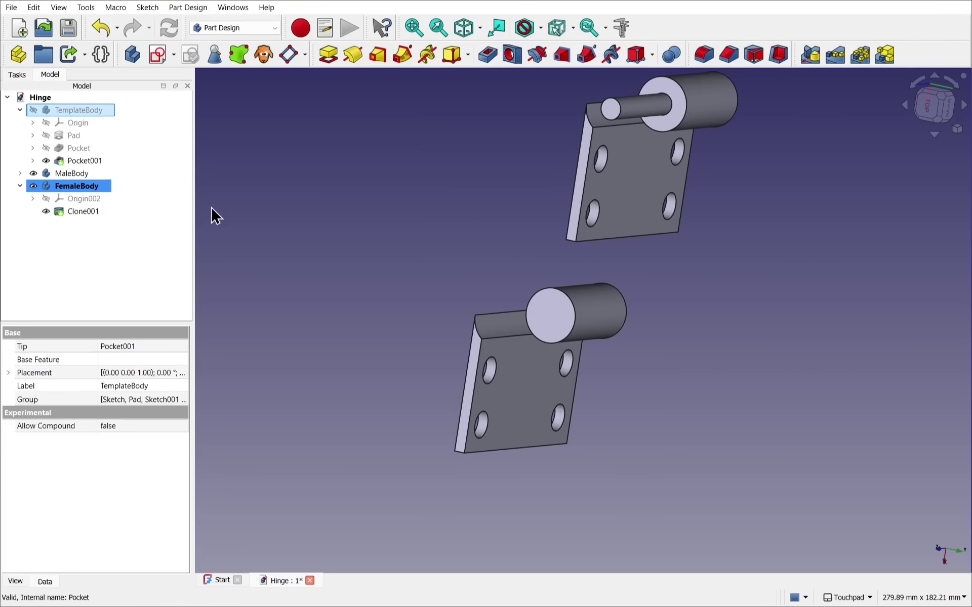
{"action": "left_click", "coordinate": [71, 172]}
{"action": "key", "text": "space"}
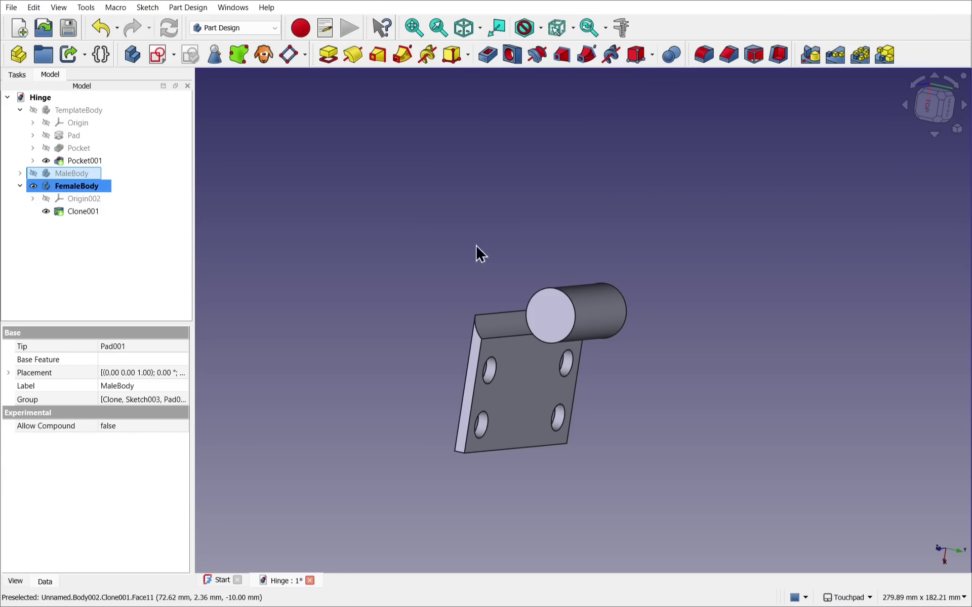
- Start a sketch on the flat end face of FemaleBody's knuckle and reference its circular edge as external geometry
{"action": "left_click", "coordinate": [548, 322]}
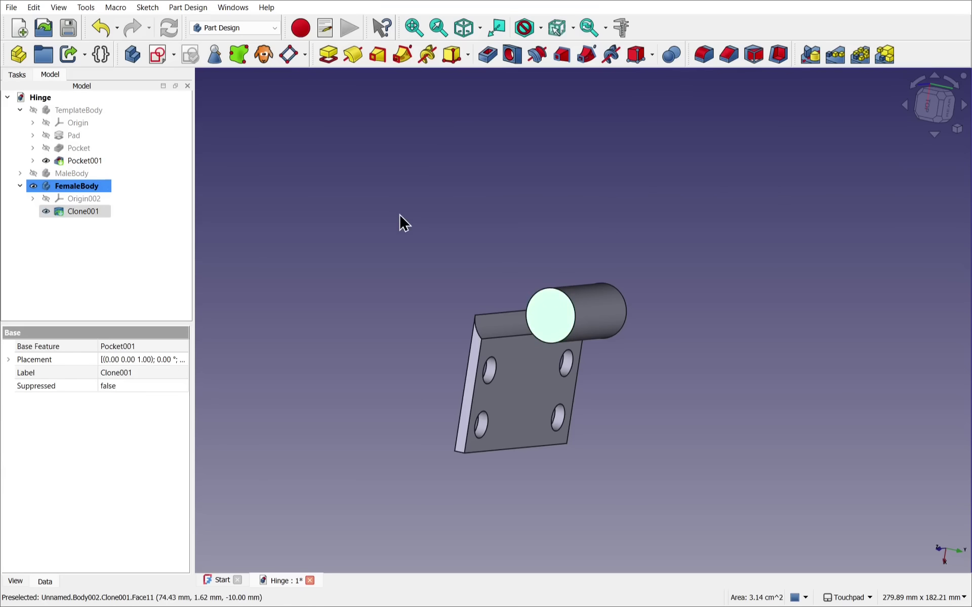
{"action": "left_click", "coordinate": [157, 59]}
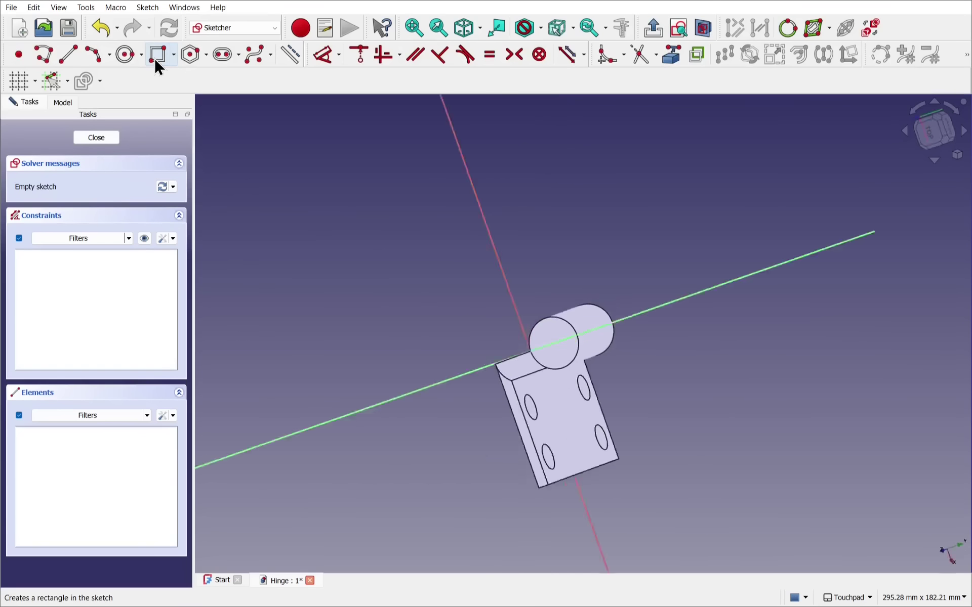
{"action": "scroll", "coordinate": [620, 348], "scroll_direction": "up", "scroll_amount": 3}
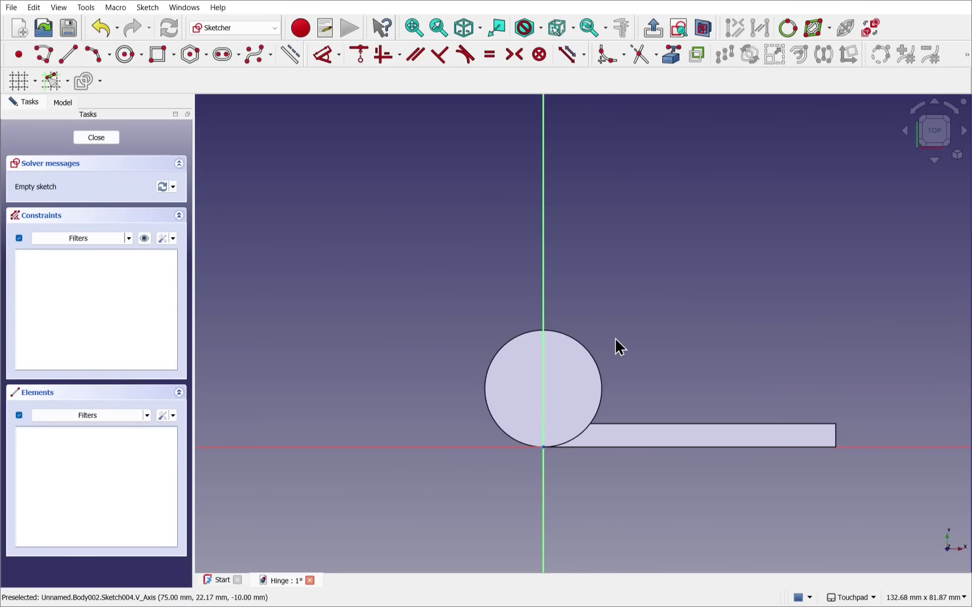
{"action": "left_click", "coordinate": [671, 56]}
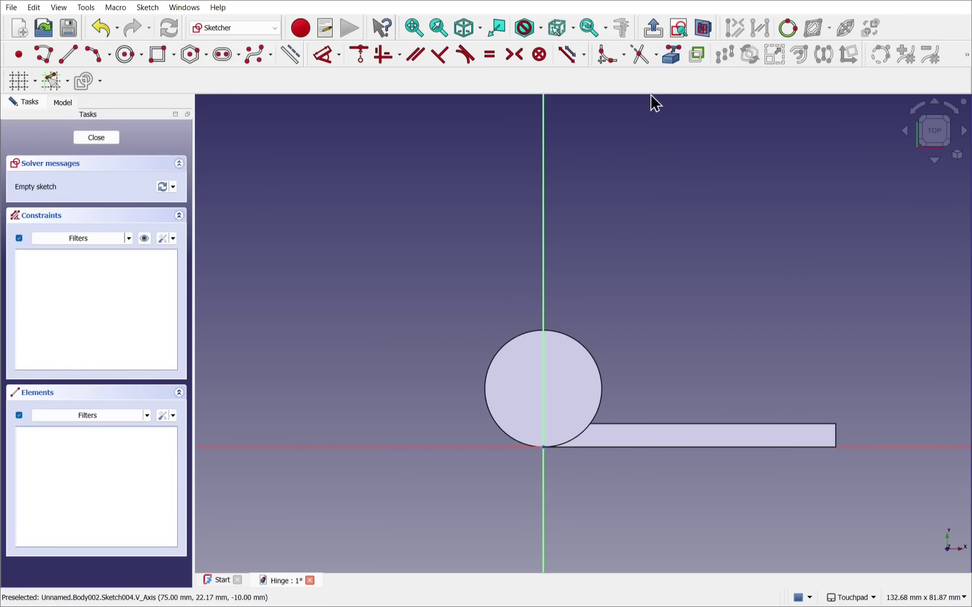
{"action": "left_click", "coordinate": [589, 348]}
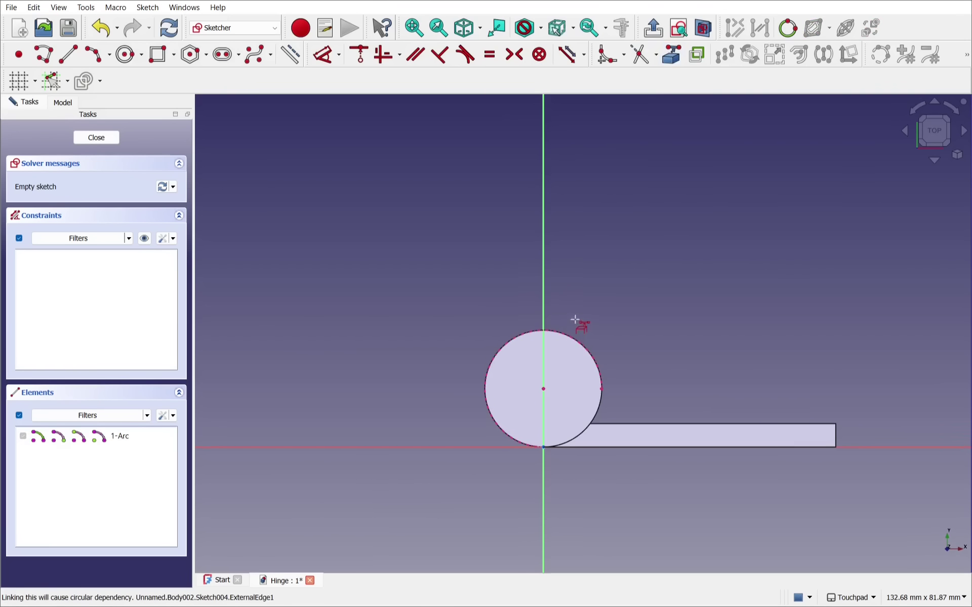
- Draw an 8.5 mm diameter circle centred on the knuckle's axis and close the sketch
{"action": "left_click", "coordinate": [123, 57]}
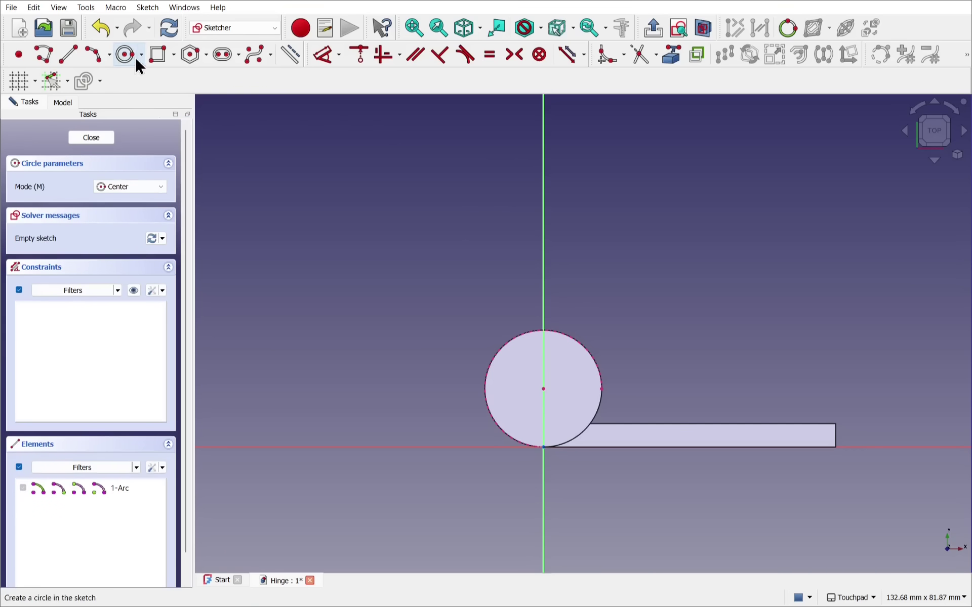
{"action": "left_click", "coordinate": [542, 389]}
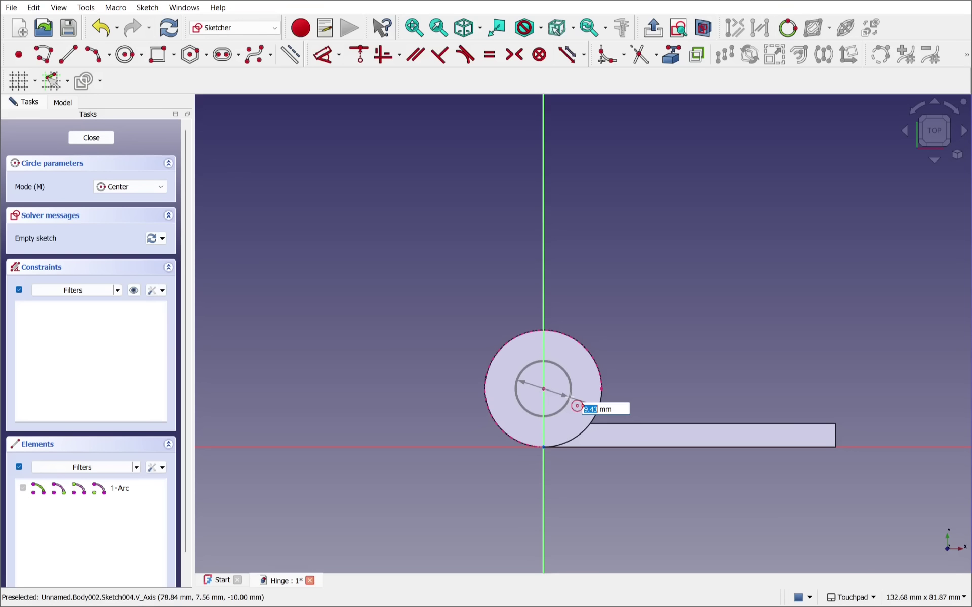
{"action": "type", "text": "8.5"}
{"action": "key", "text": "Return"}
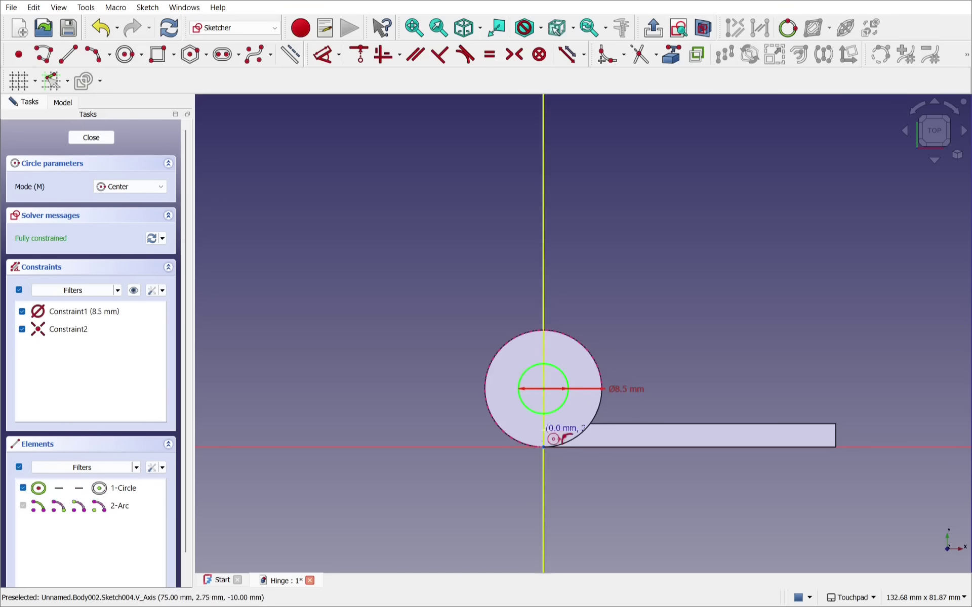
{"action": "right_click", "coordinate": [649, 347]}
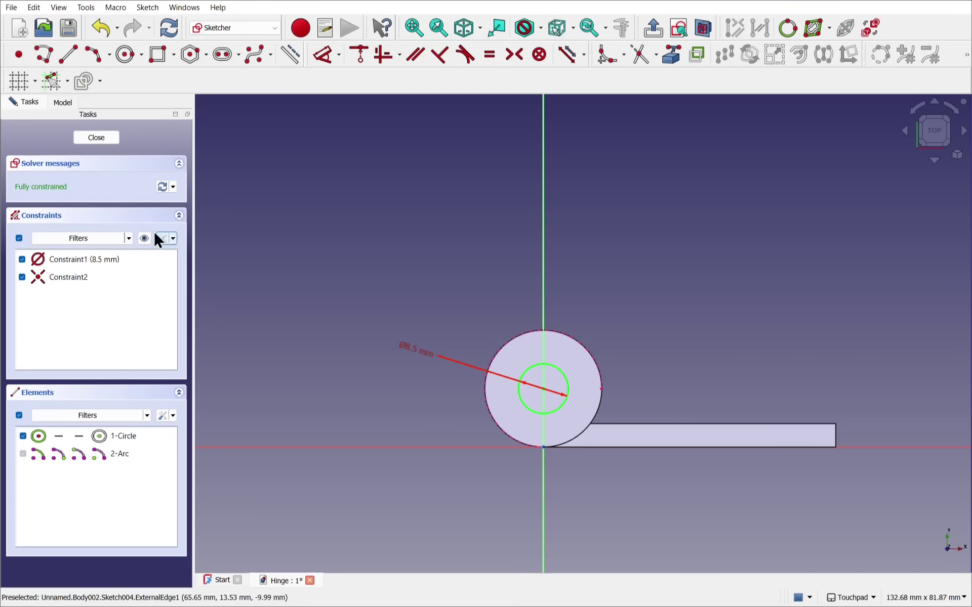
{"action": "left_click", "coordinate": [97, 136]}
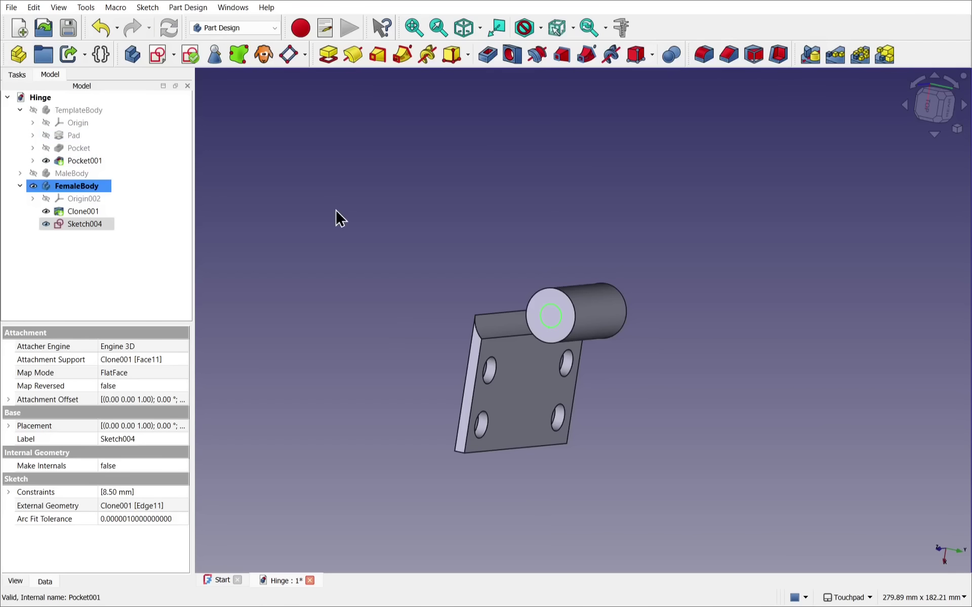
- Pocket the 8.5 mm circle through all of FemaleBody's knuckle to form the pin hole
{"action": "left_click", "coordinate": [76, 224]}
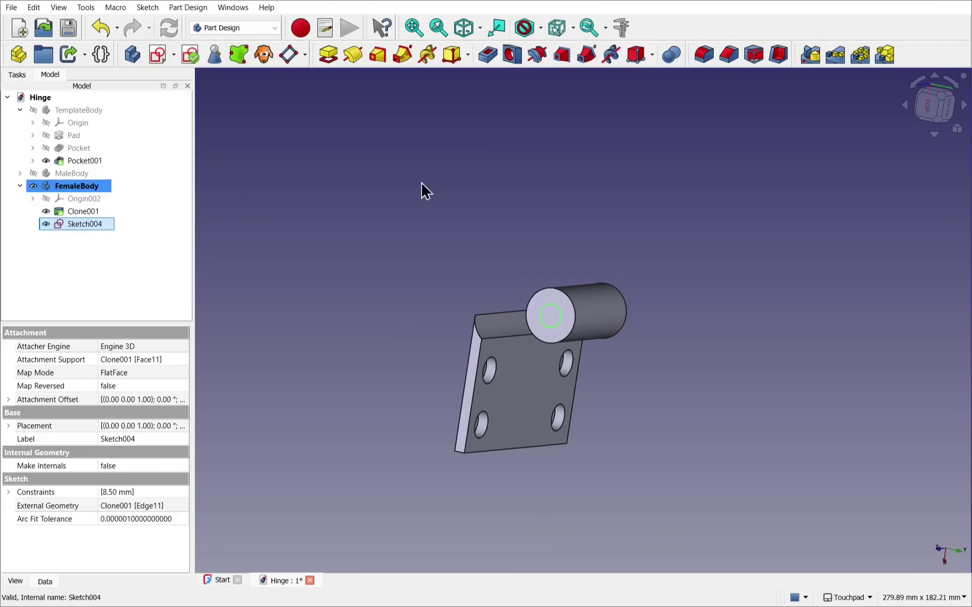
{"action": "left_click", "coordinate": [488, 54]}
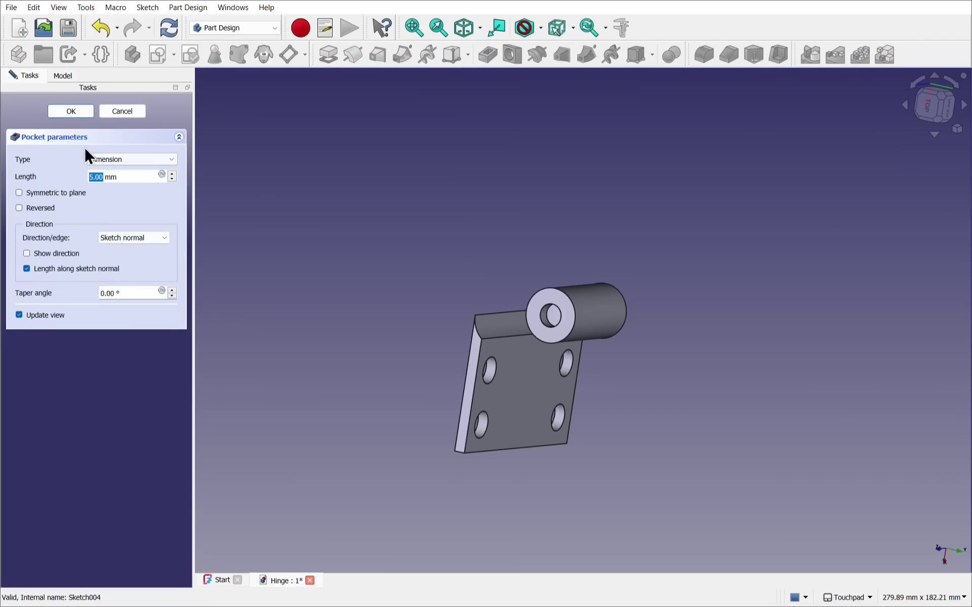
{"action": "left_click", "coordinate": [132, 154]}
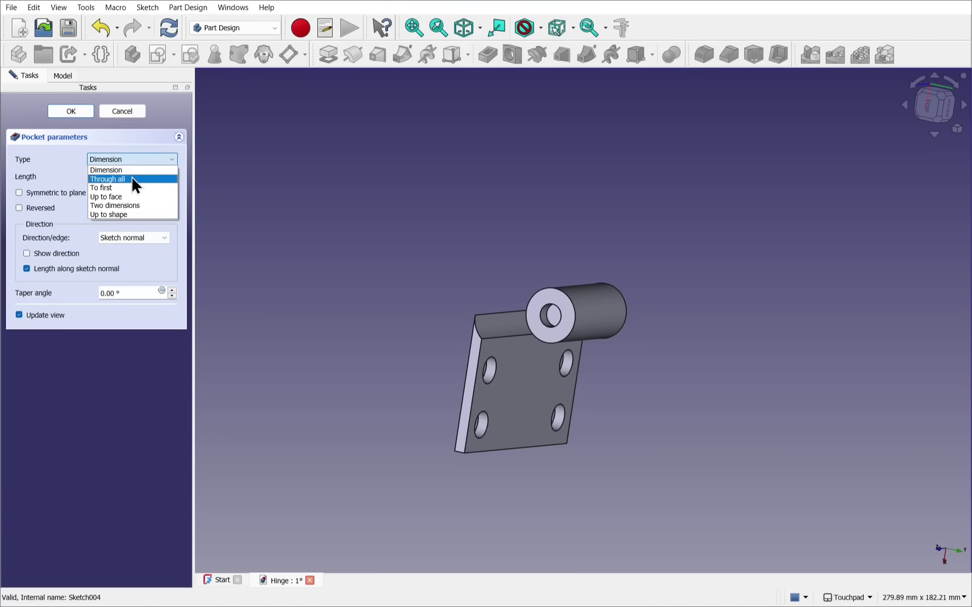
{"action": "left_click", "coordinate": [132, 180]}
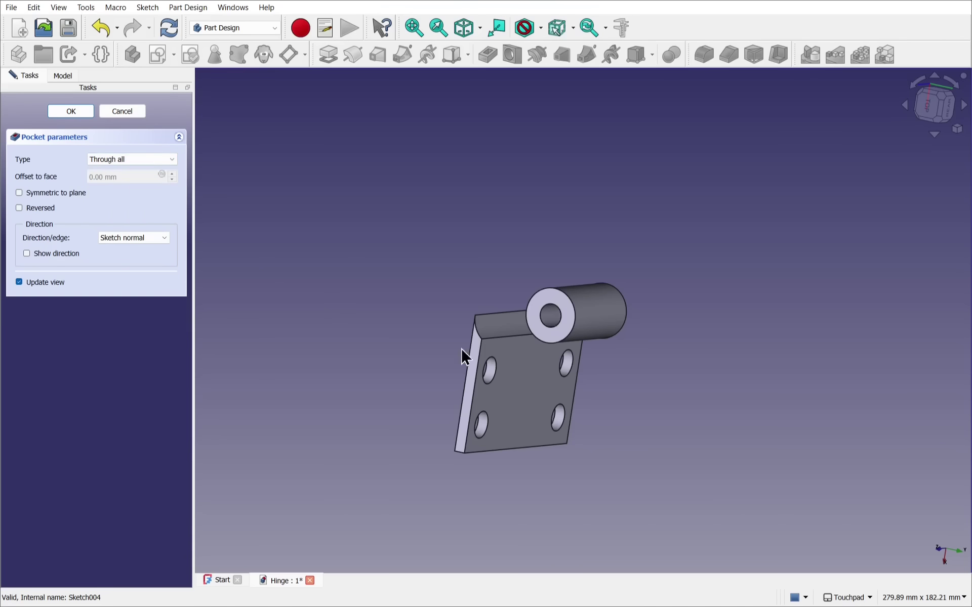
{"action": "middle_click_drag", "start_coordinate": [461, 349], "coordinate": [261, 351]}
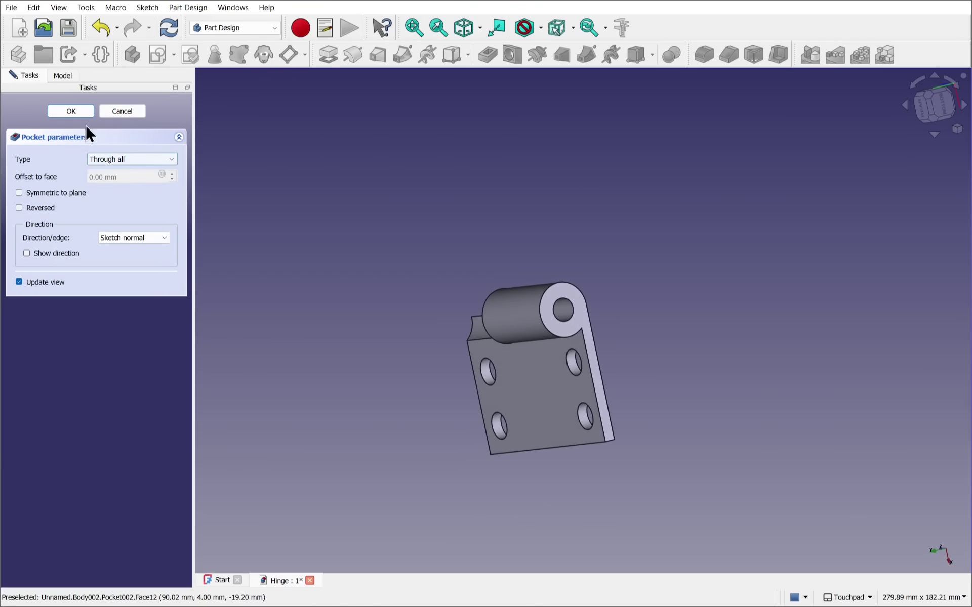
{"action": "left_click", "coordinate": [71, 112]}
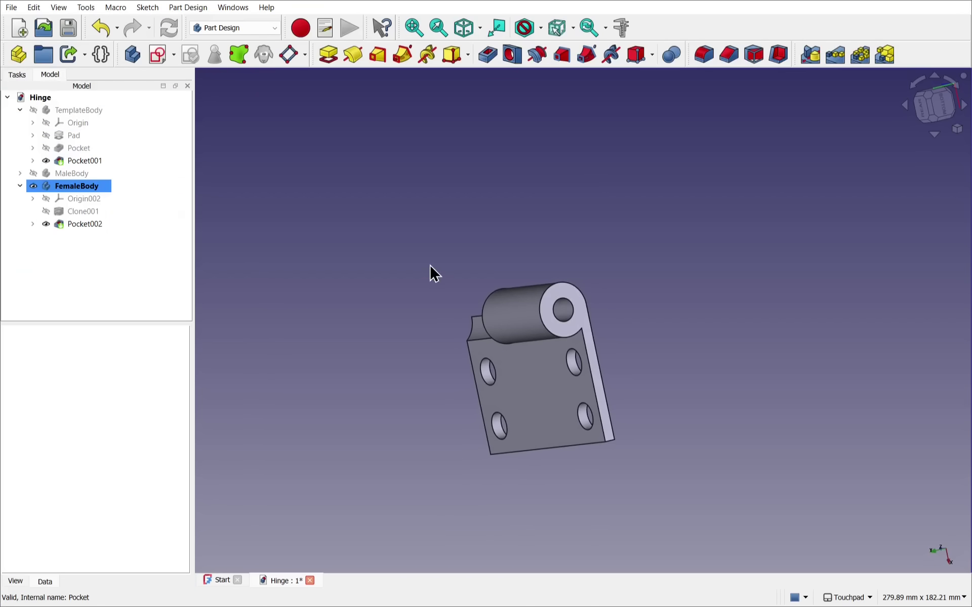
{"action": "middle_click_drag", "start_coordinate": [475, 276], "coordinate": [687, 256]}
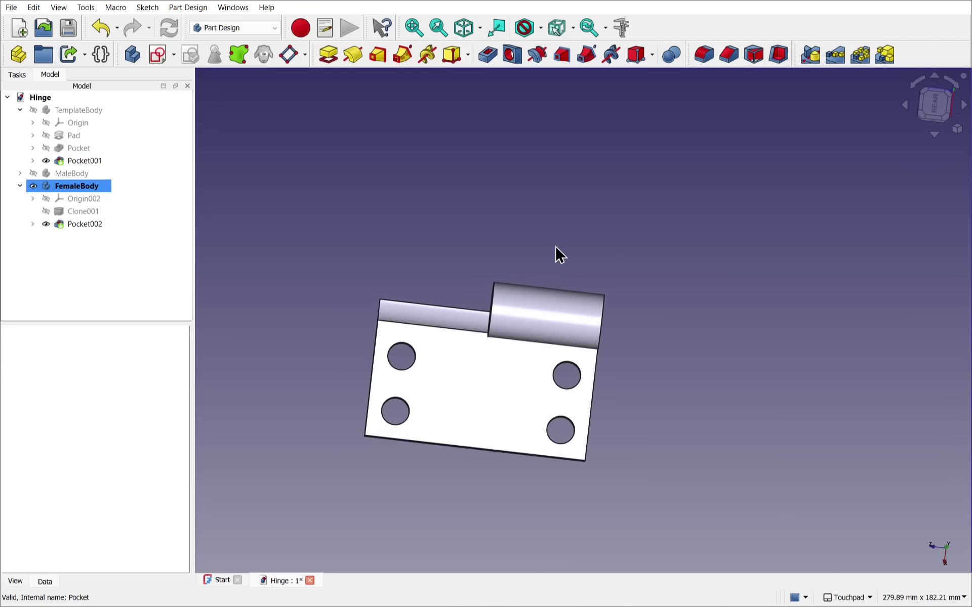
- Show MaleBody and TemplateBody again alongside FemaleBody
{"action": "left_click", "coordinate": [57, 172]}
{"action": "key", "text": "space"}
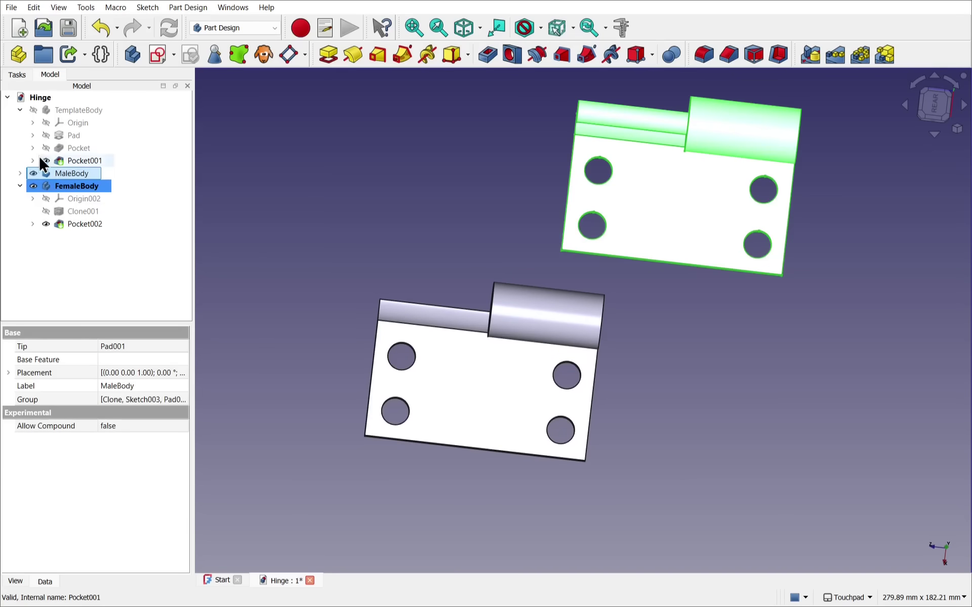
{"action": "left_click", "coordinate": [86, 108]}
{"action": "key", "text": "space"}
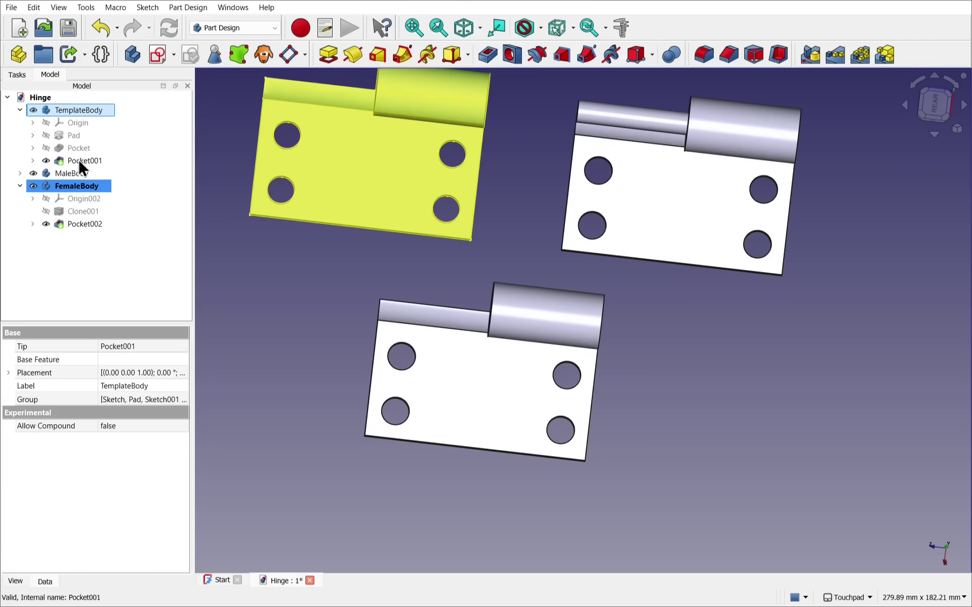
- Locate TemplateBody's screw-hole sketch (Sketch001) and add a larger unconstrained circle in the middle of the plate between the four holes
{"action": "left_click", "coordinate": [32, 161]}
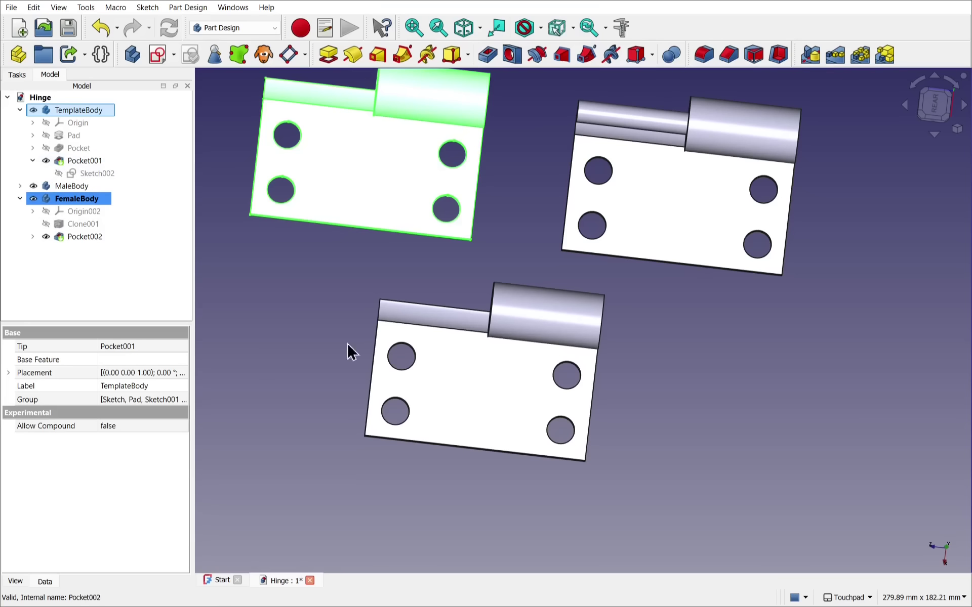
{"action": "left_click", "coordinate": [94, 173]}
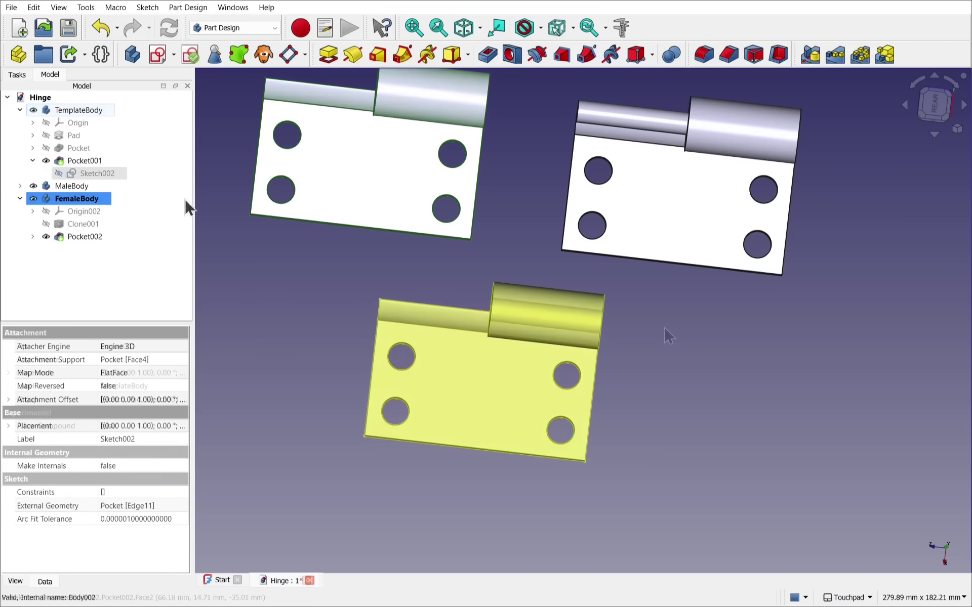
{"action": "left_click", "coordinate": [32, 160]}
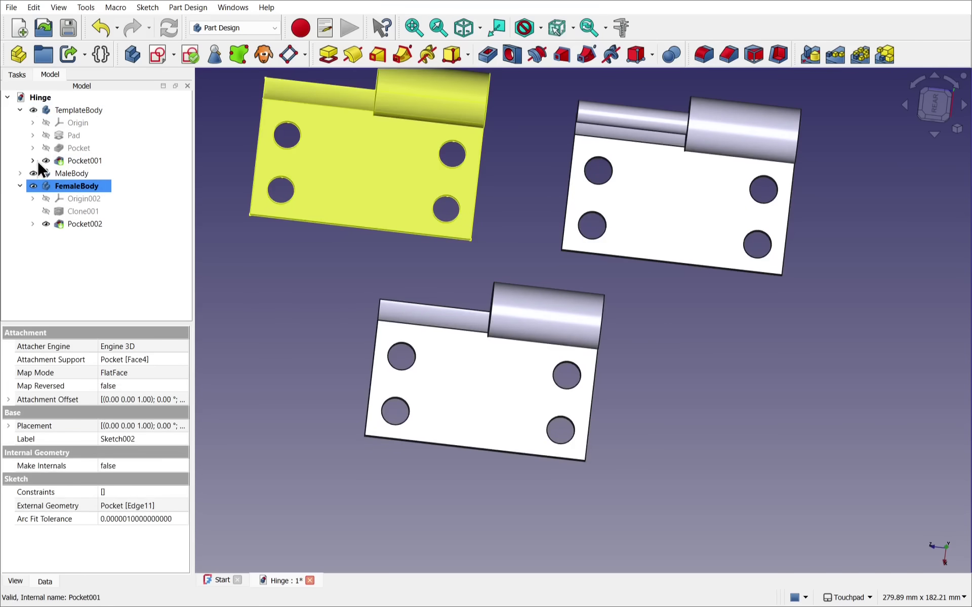
{"action": "left_click", "coordinate": [32, 148]}
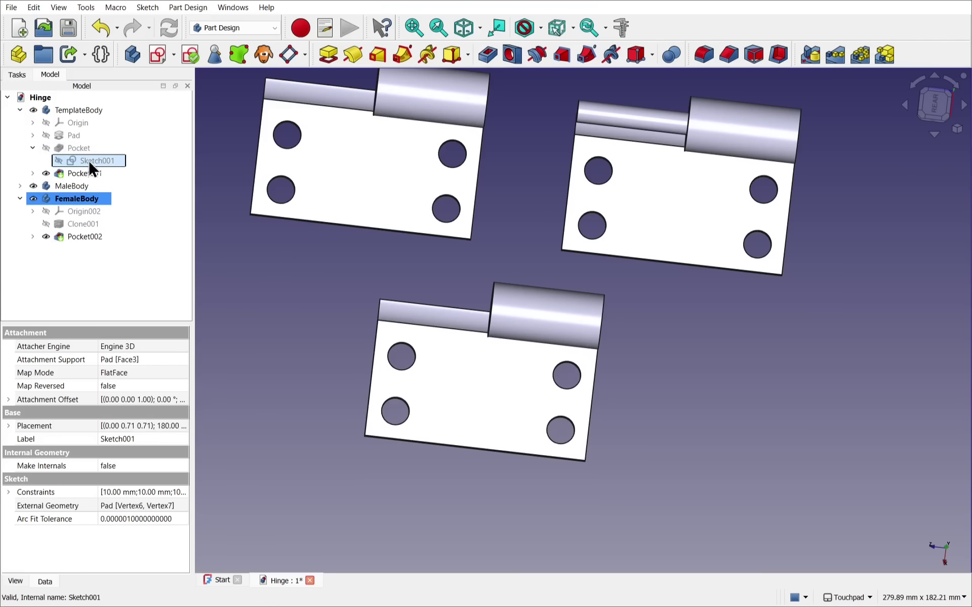
{"action": "left_click", "coordinate": [77, 149]}
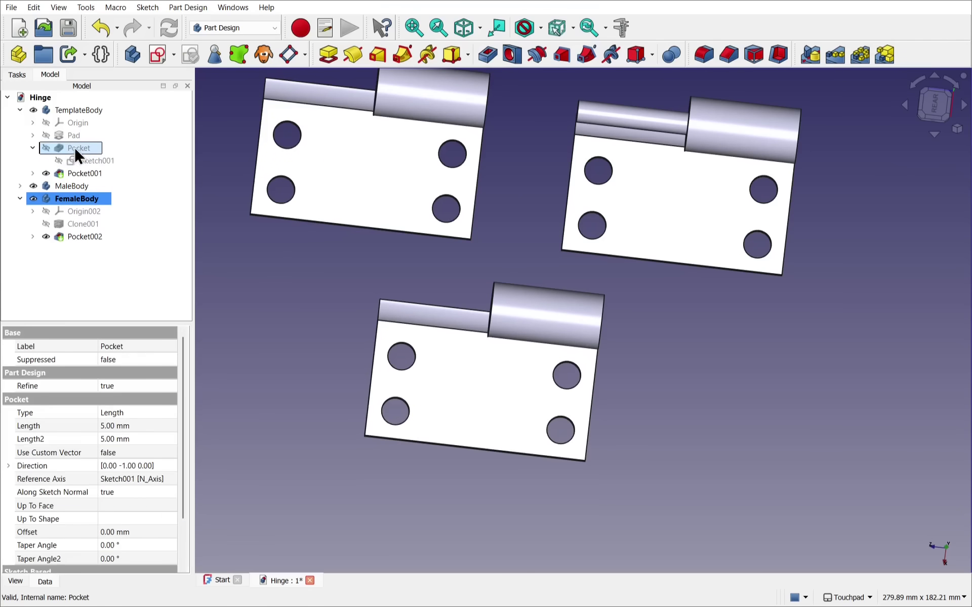
{"action": "double_click", "coordinate": [99, 160]}
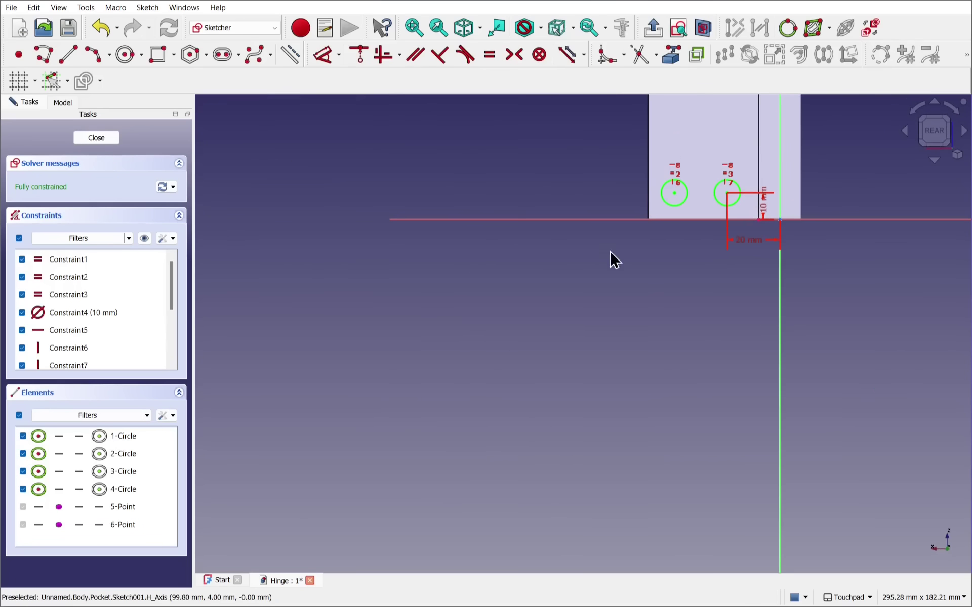
{"action": "mouse_move", "coordinate": [700, 316]}
{"action": "middle_mouse_down"}
{"action": "mouse_move", "coordinate": [503, 464]}
{"action": "mouse_move", "coordinate": [507, 481]}
{"action": "middle_mouse_up"}
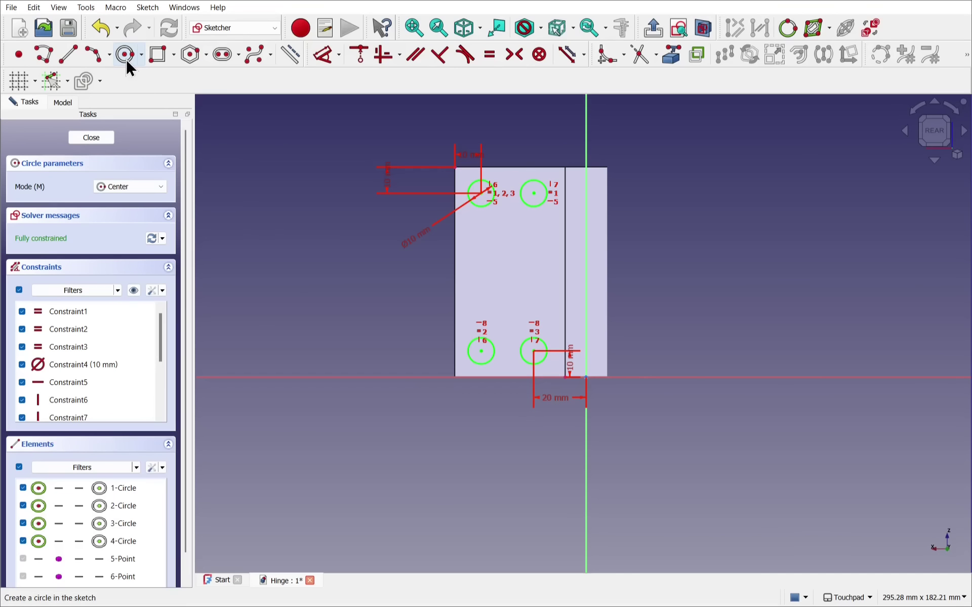
{"action": "left_click", "coordinate": [127, 56]}
{"action": "left_click", "coordinate": [512, 267]}
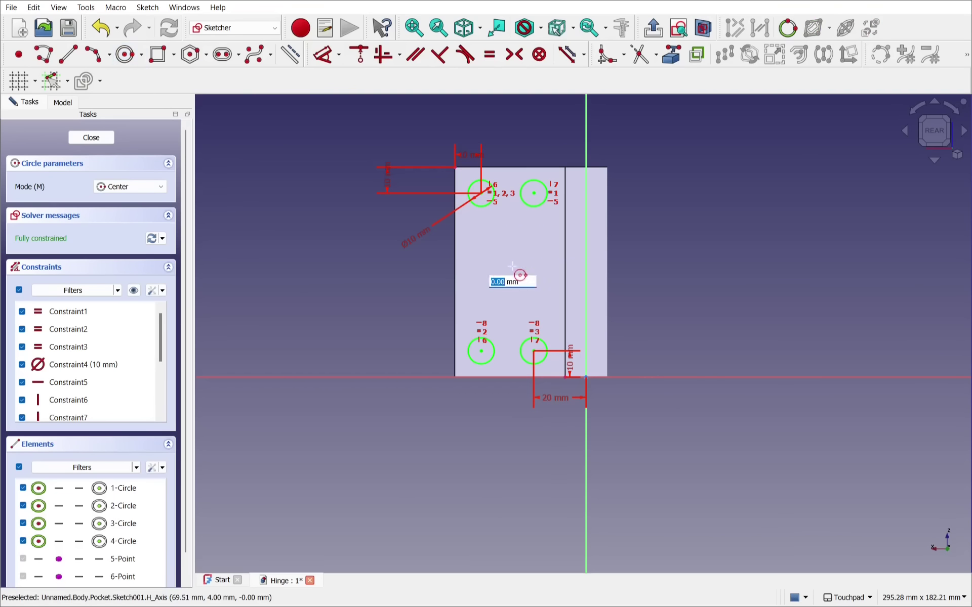
{"action": "left_click", "coordinate": [539, 295]}
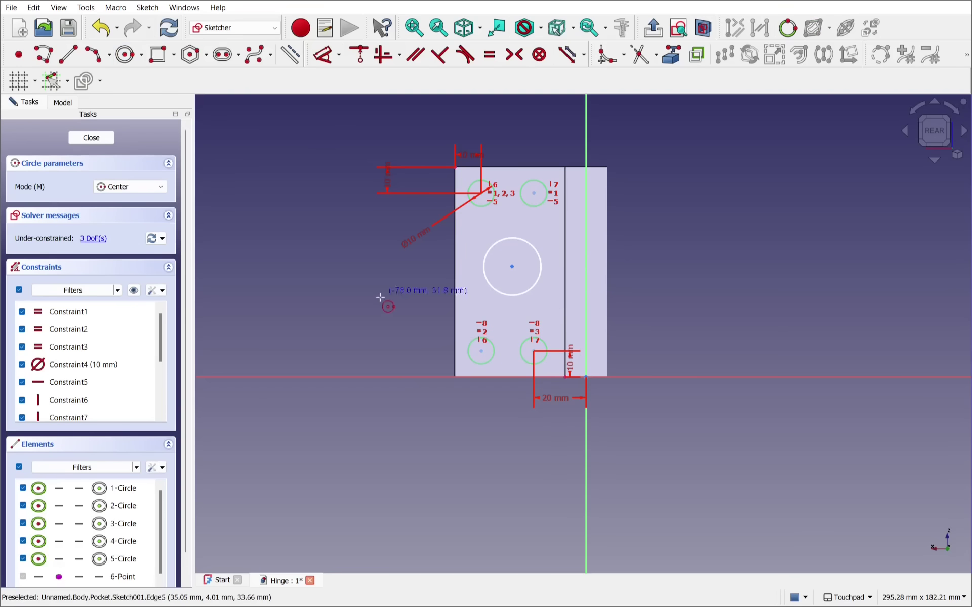
{"action": "left_click", "coordinate": [92, 138]}
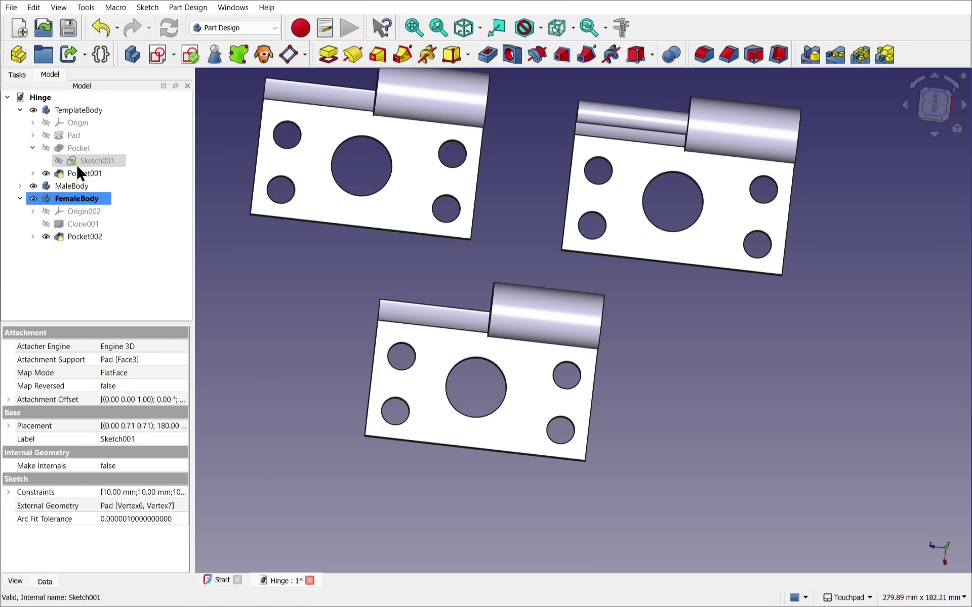
- Review the large central hole on all three bodies and make TemplateBody the active body
{"action": "left_click", "coordinate": [77, 147]}
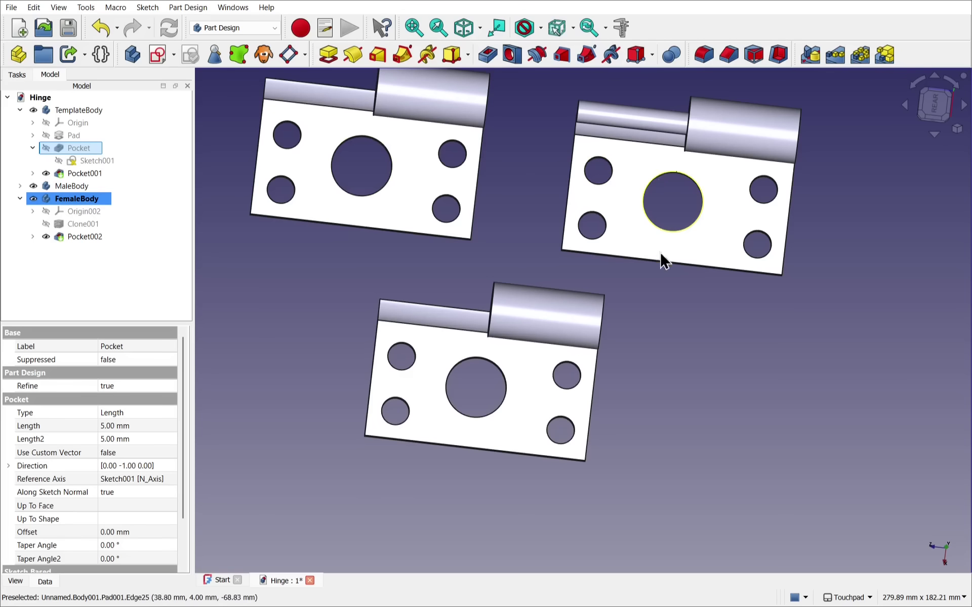
{"action": "left_click_drag", "start_coordinate": [524, 414], "coordinate": [544, 352], "text": "alt"}
{"action": "left_click", "coordinate": [82, 110]}
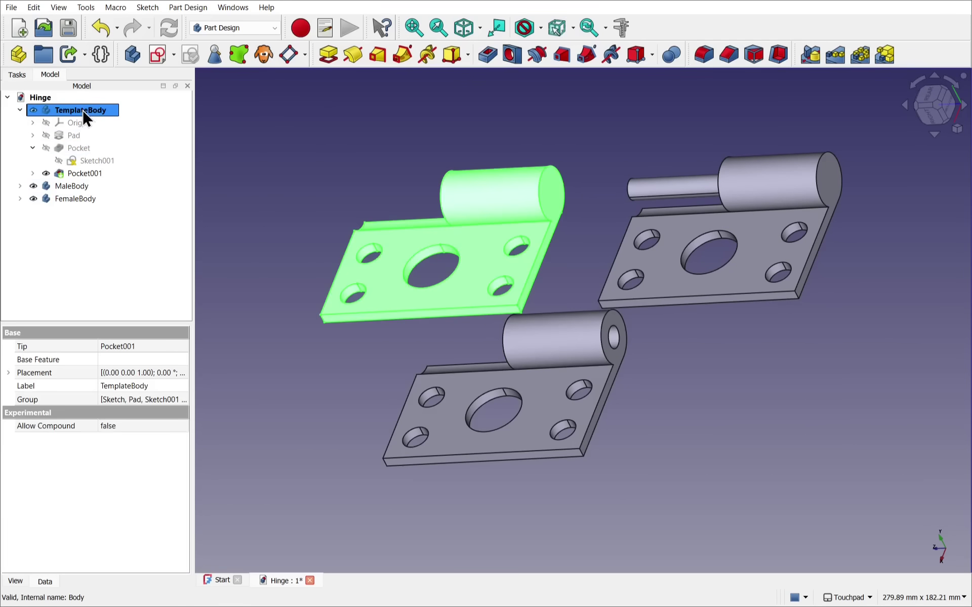
{"action": "left_click_drag", "start_coordinate": [362, 206], "coordinate": [594, 310], "text": "alt"}
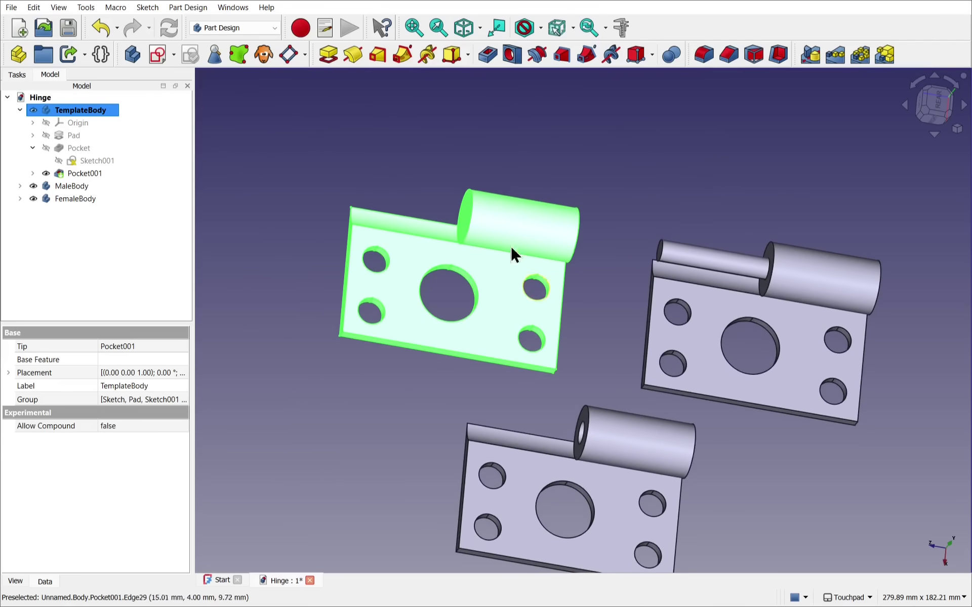
{"action": "left_click", "coordinate": [413, 184]}
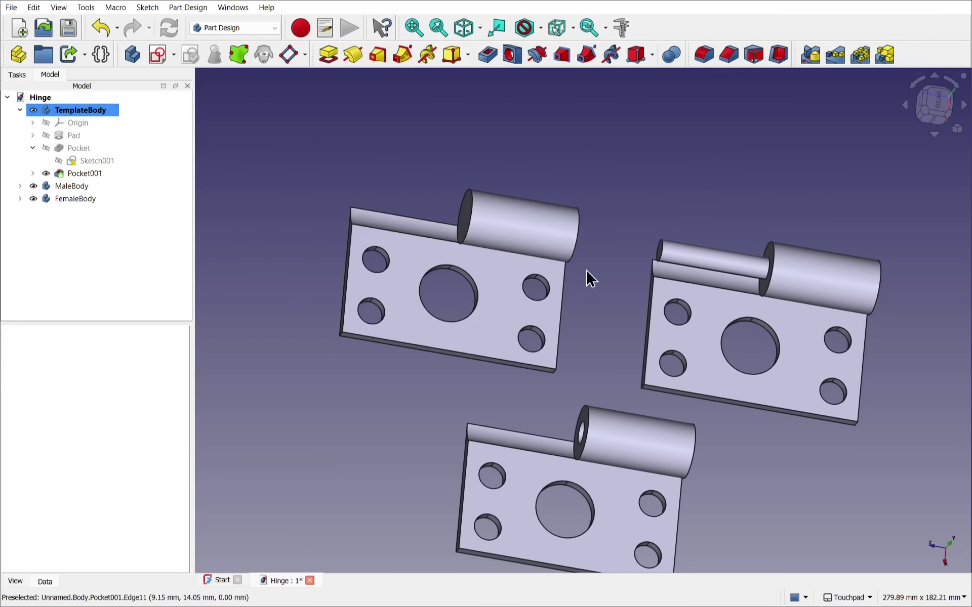
- Fillet the long front-face edge of TemplateBody's plate opposite the knuckle with a 2 mm radius
{"action": "left_click_drag", "start_coordinate": [588, 278], "coordinate": [526, 284], "text": "alt"}
{"action": "left_click", "coordinate": [596, 378]}
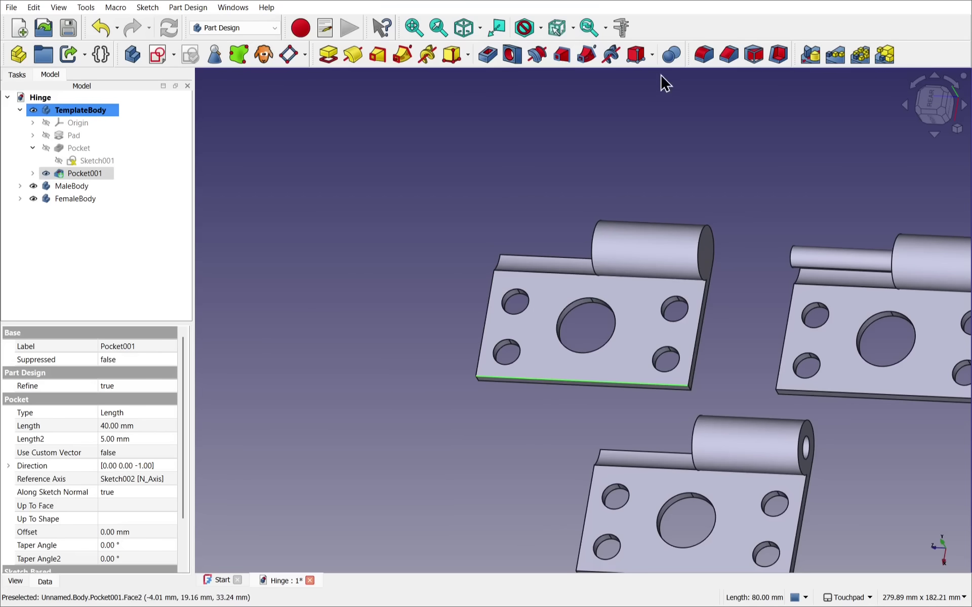
{"action": "left_click", "coordinate": [705, 54]}
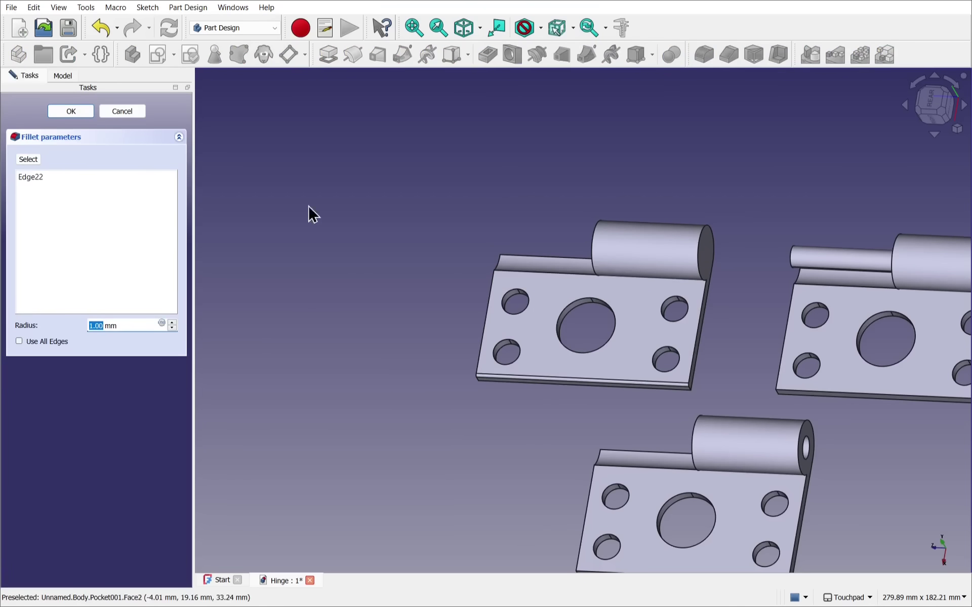
{"action": "left_click", "coordinate": [175, 321]}
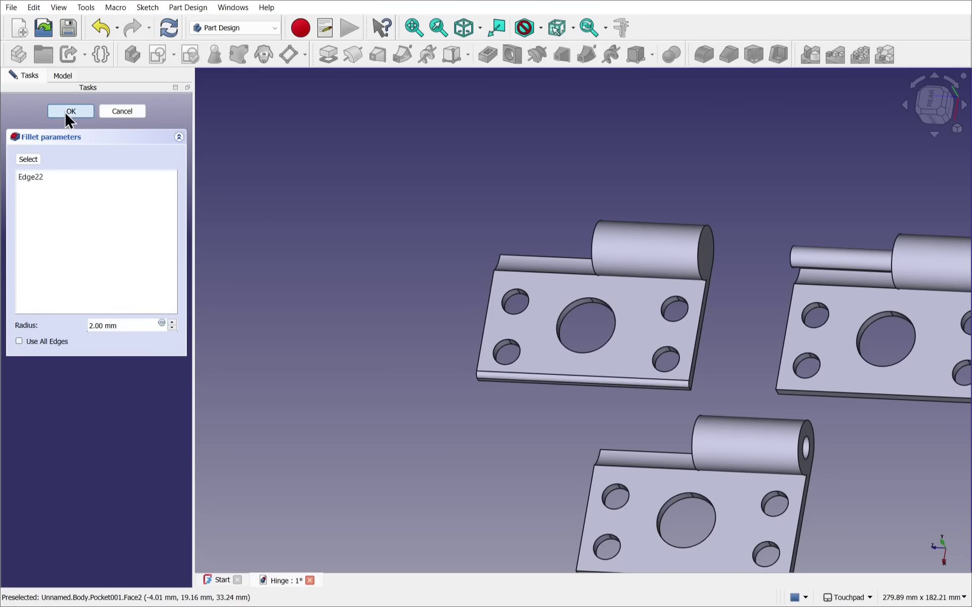
{"action": "left_click", "coordinate": [65, 111]}
- Compare the fillet across the three bodies, checking TemplateBody's Fillet feature and Tip property and the clones inside MaleBody and FemaleBody
{"action": "left_click_drag", "start_coordinate": [423, 392], "coordinate": [542, 310], "text": "alt"}
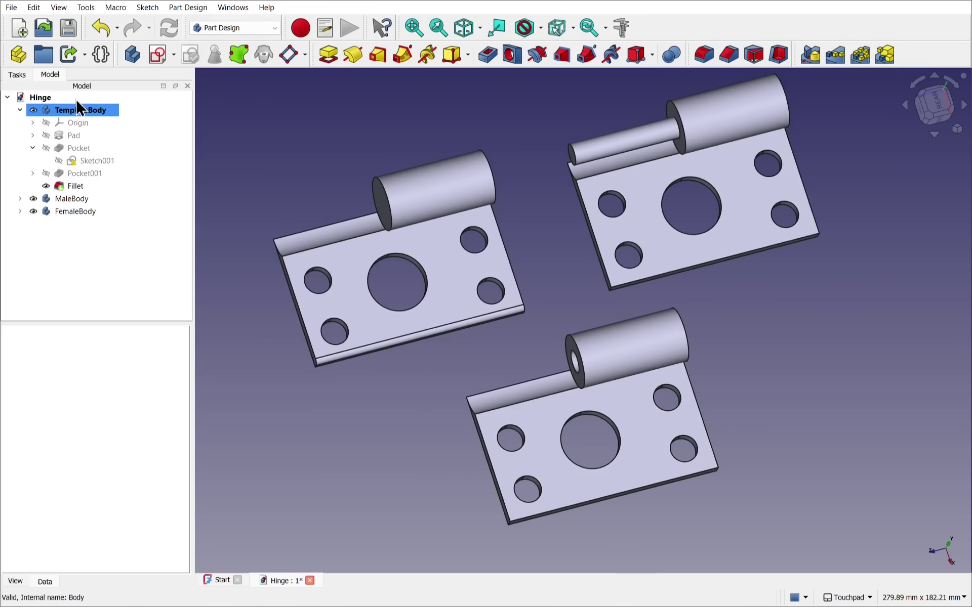
{"action": "left_click", "coordinate": [76, 187]}
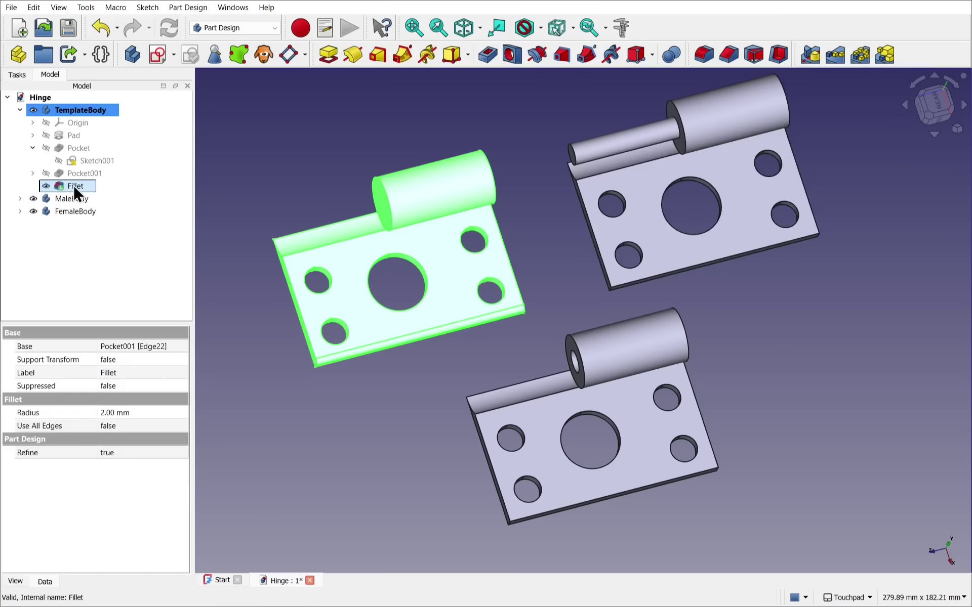
{"action": "left_click", "coordinate": [90, 111]}
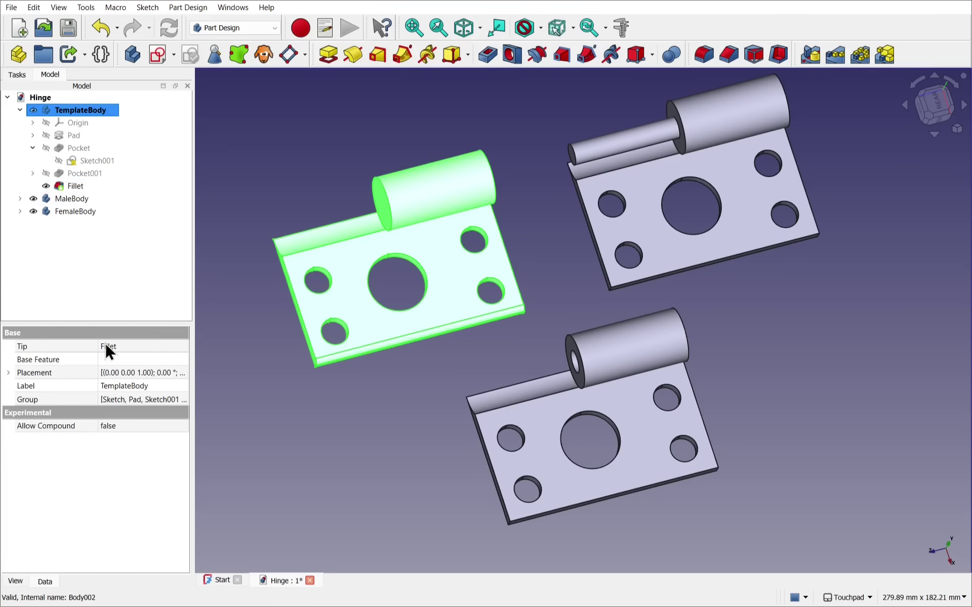
{"action": "left_click", "coordinate": [20, 199]}
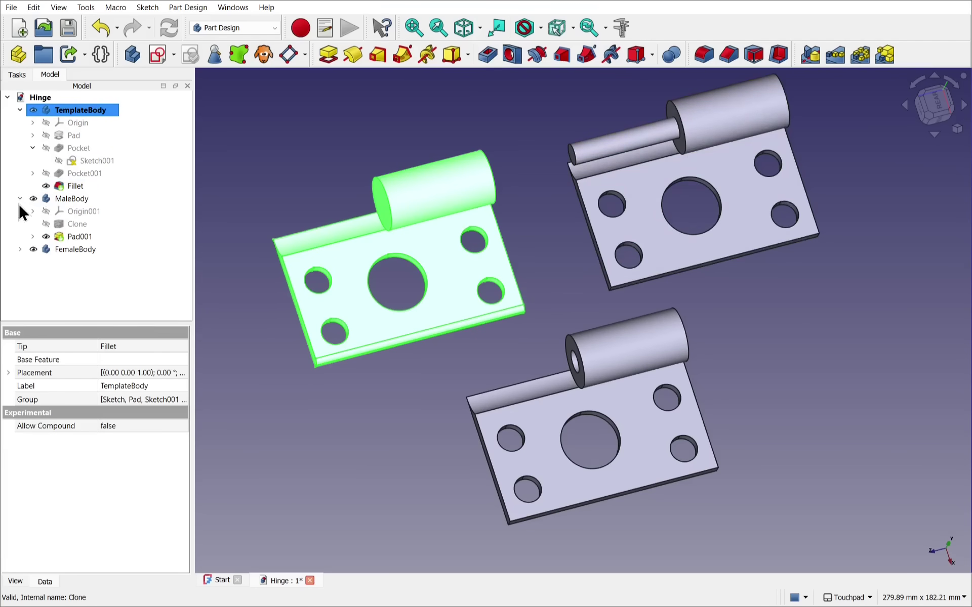
{"action": "left_click", "coordinate": [20, 249]}
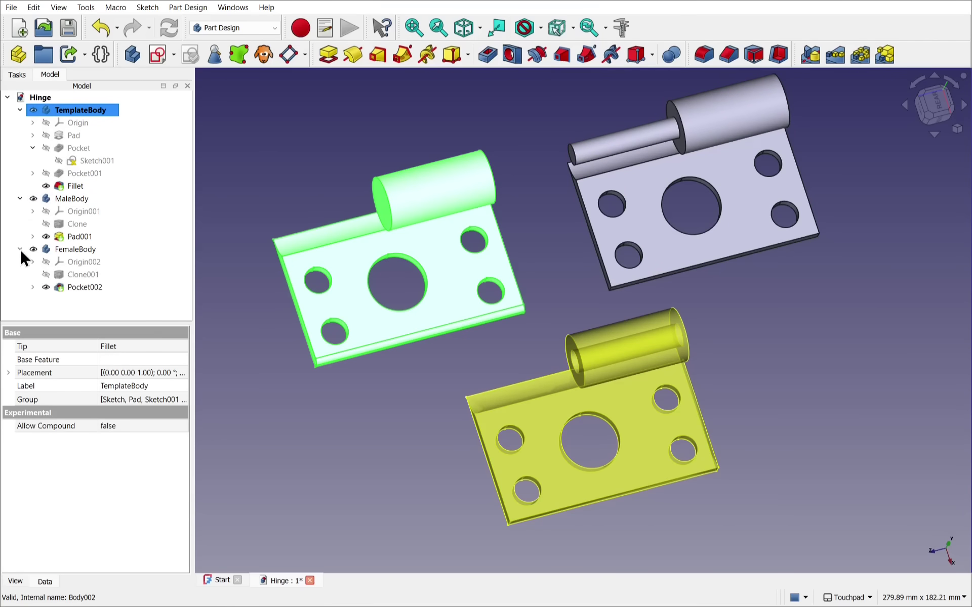
{"action": "left_click", "coordinate": [78, 224]}
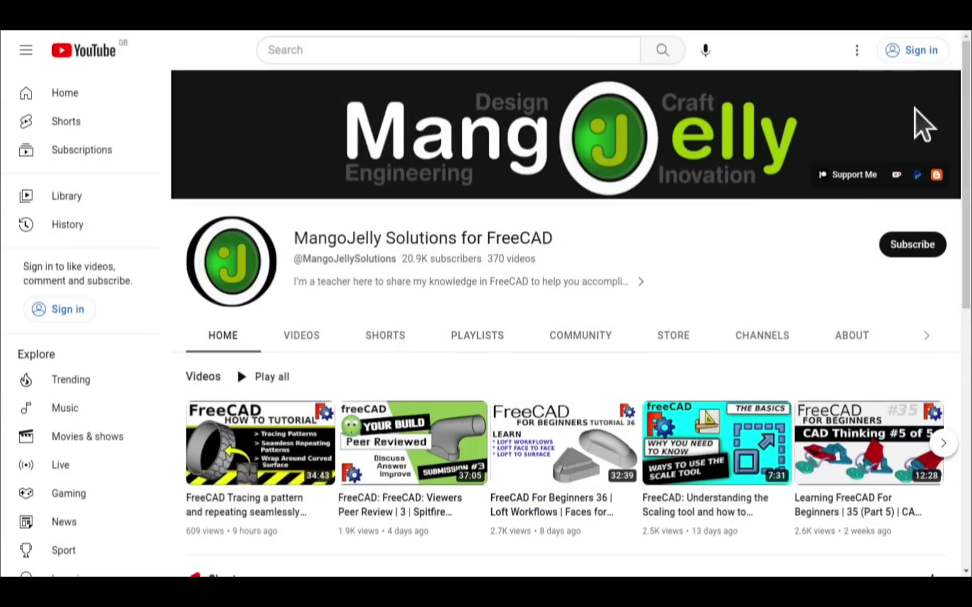
- View the About description of the MangoJelly Solutions YouTube channel and examine its PayPal, Ko-fi and Patreon donation links
{"action": "left_click", "coordinate": [849, 336]}
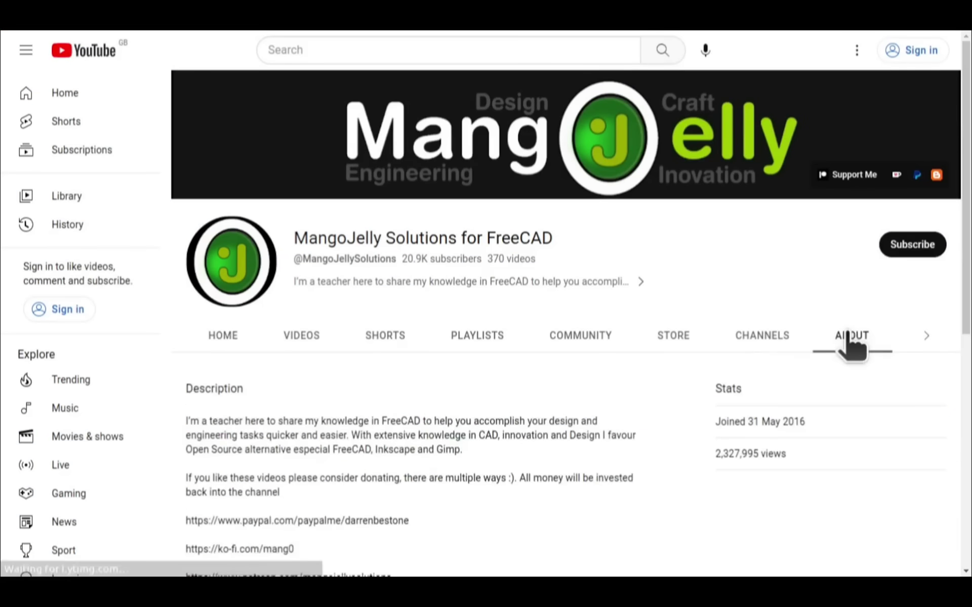
{"action": "scroll", "coordinate": [208, 437], "scroll_direction": "down", "scroll_amount": 3}
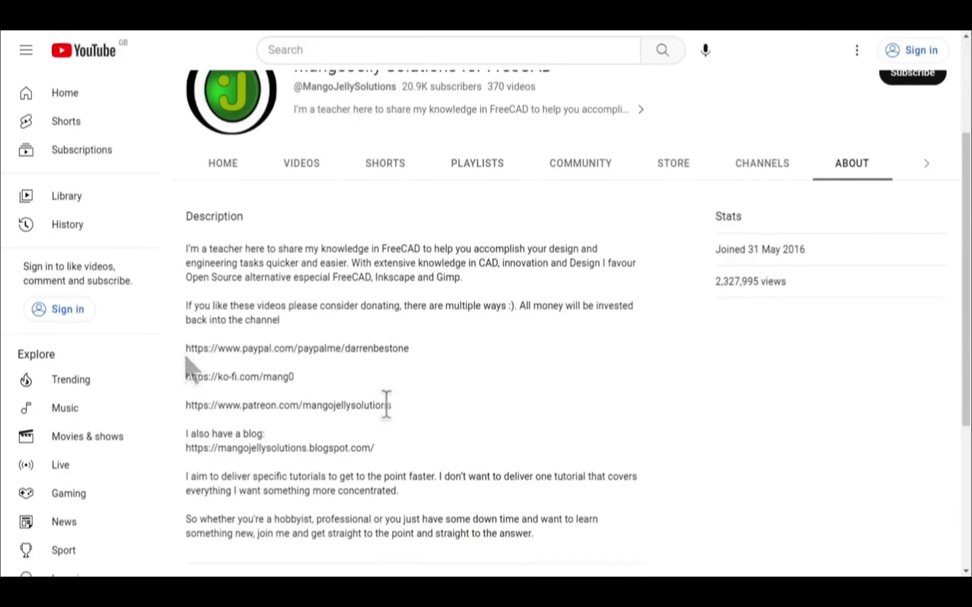
{"action": "left_click_drag", "start_coordinate": [386, 405], "coordinate": [187, 348]}
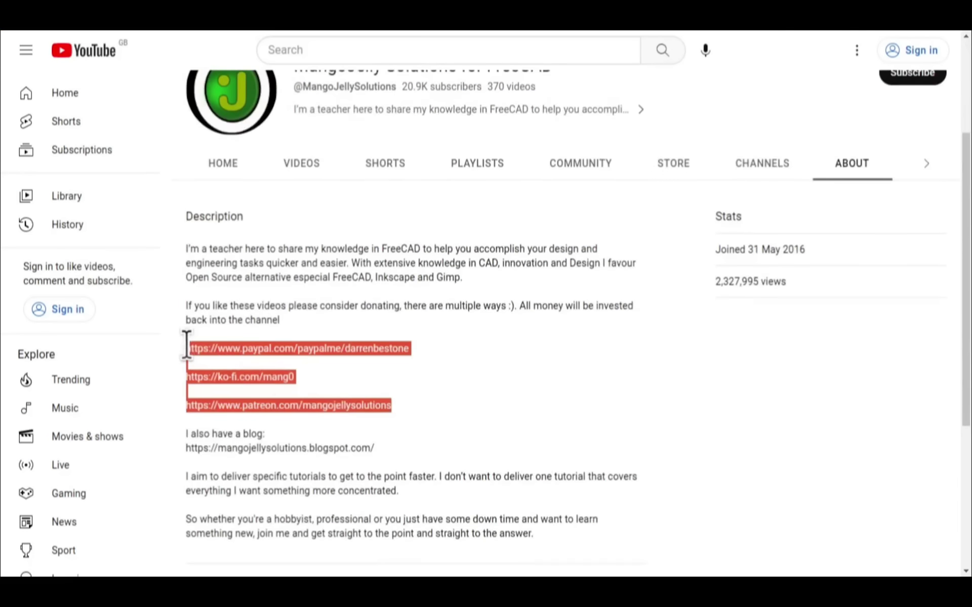
{"action": "left_click", "coordinate": [439, 399]}
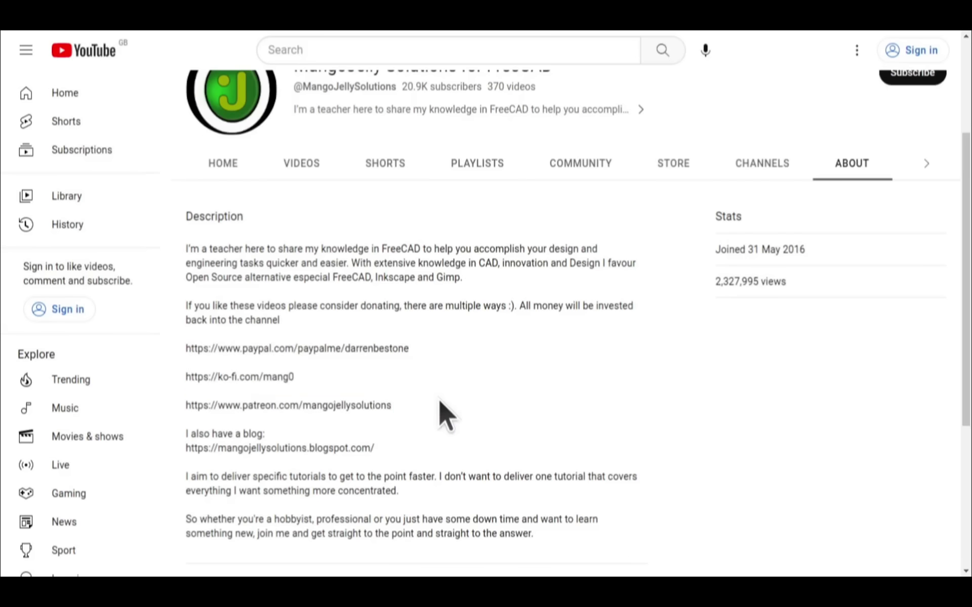